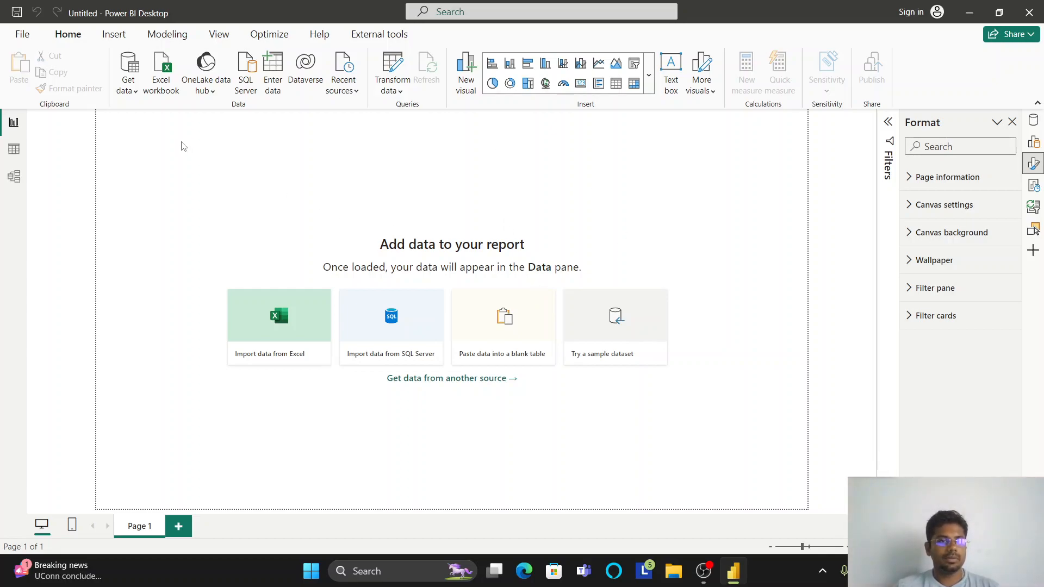
pyautogui.click(135, 91)
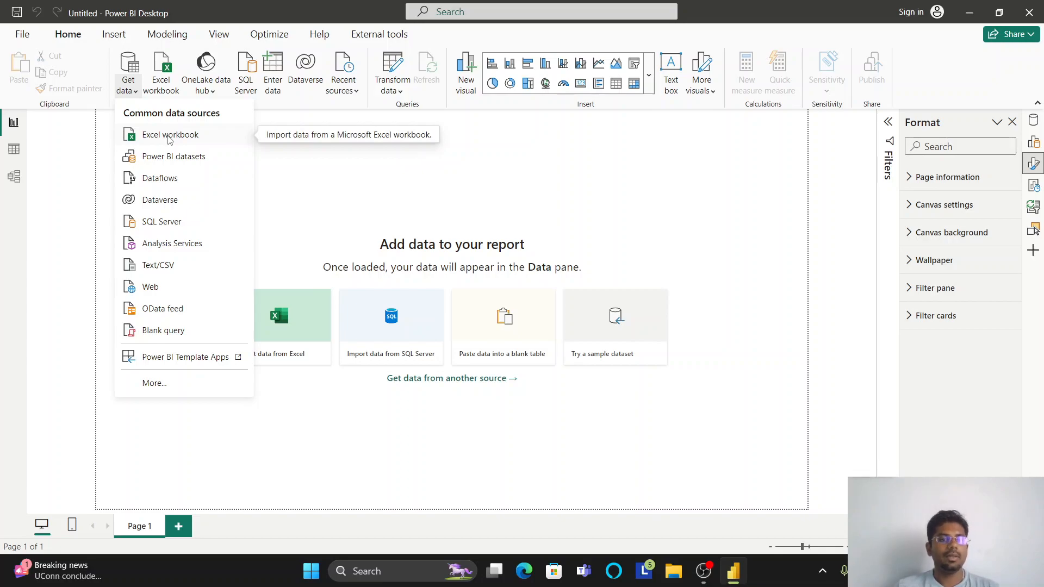
pyautogui.click(174, 267)
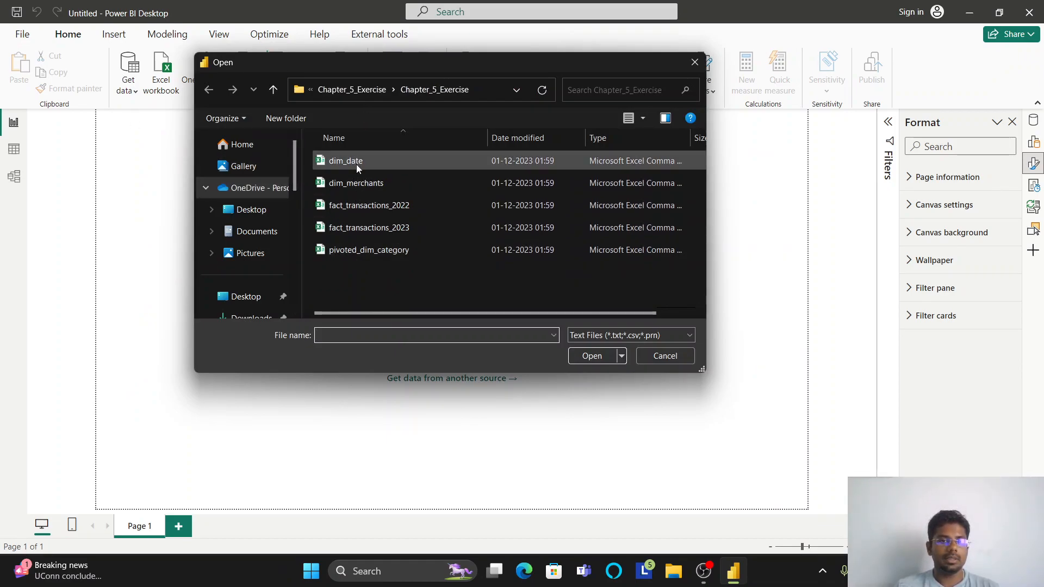
pyautogui.click(660, 357)
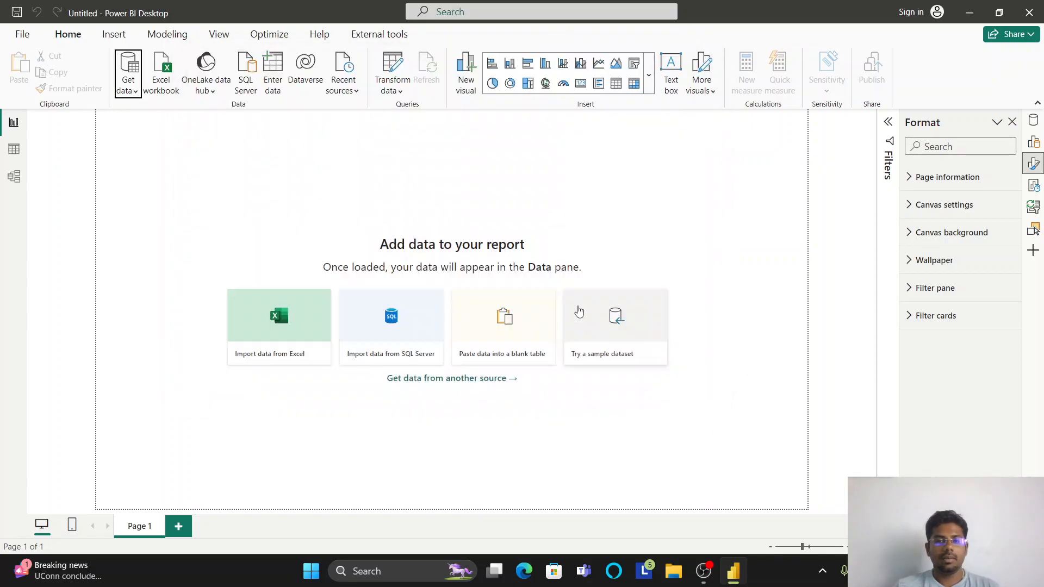
# - Start a new data import with the Folder connector
pyautogui.click(128, 90)
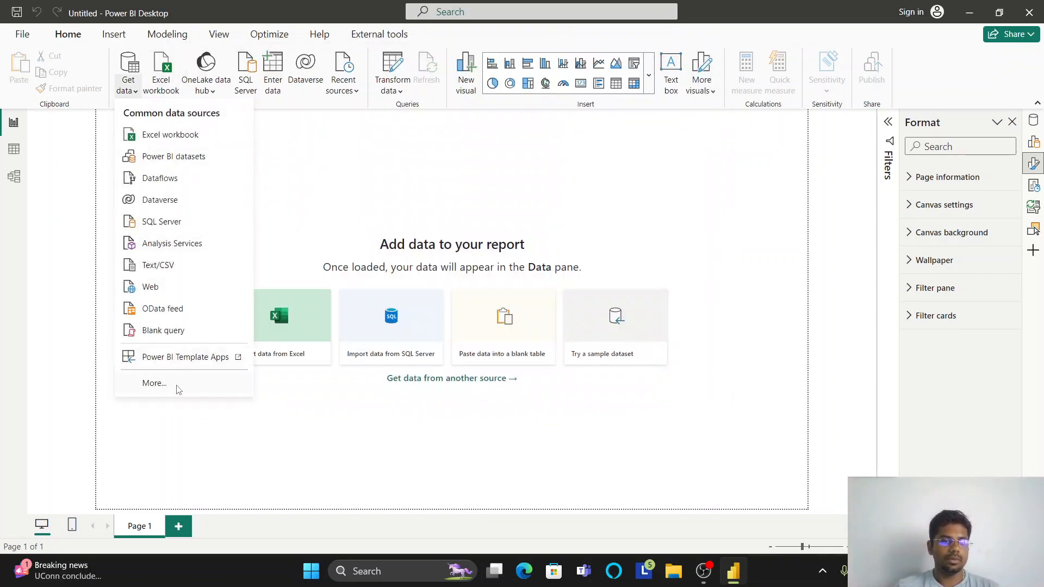
pyautogui.click(154, 384)
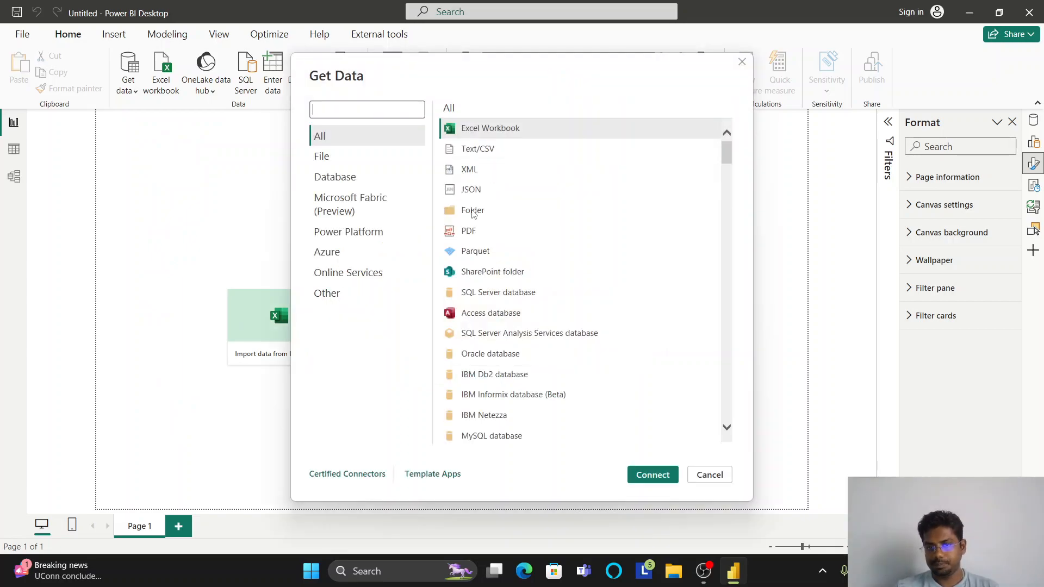
pyautogui.click(473, 210)
pyautogui.click(647, 477)
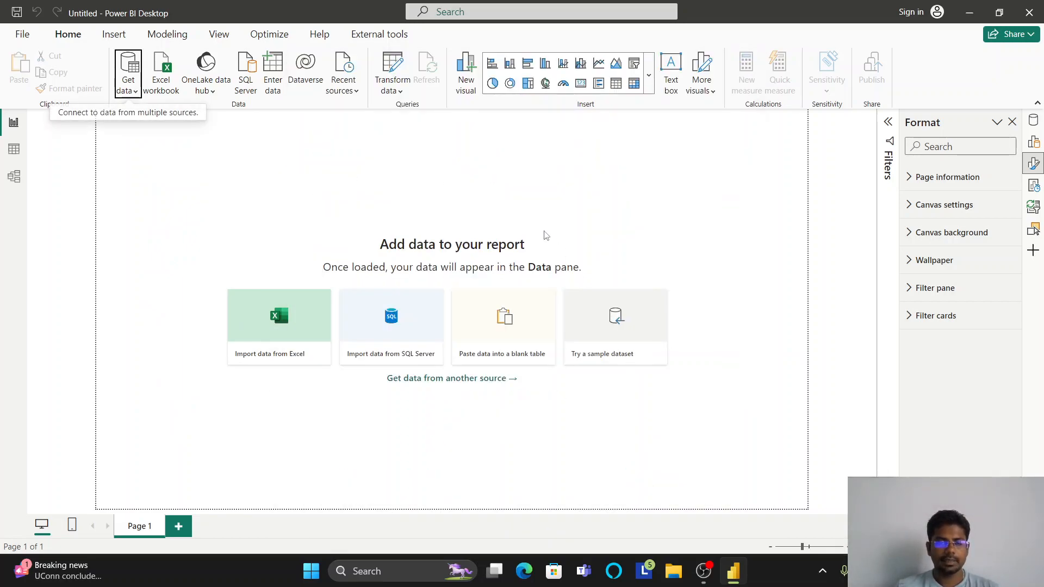
# - Set the inner Chapter_5_Exercise folder under Power Bi Practice as the folder path and open its file list for transformation
pyautogui.click(640, 266)
pyautogui.click(477, 300)
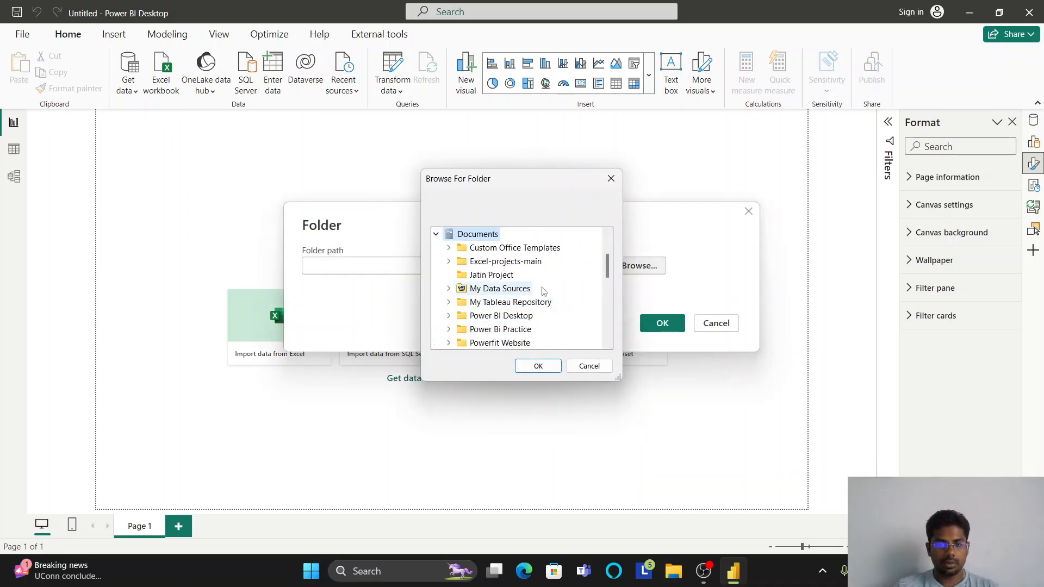
pyautogui.click(516, 330)
pyautogui.click(538, 317)
pyautogui.click(515, 342)
pyautogui.click(538, 366)
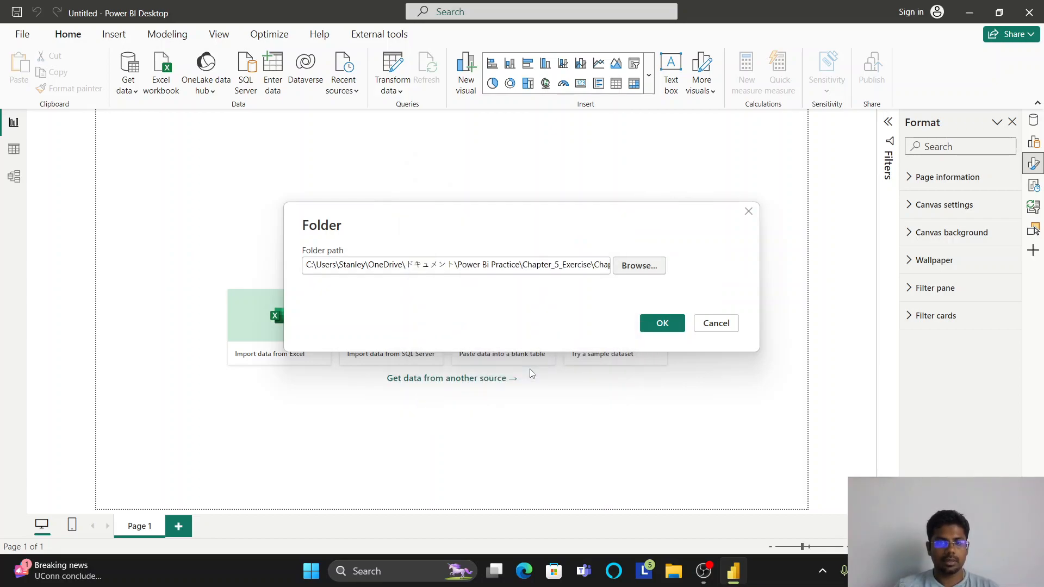
pyautogui.click(652, 326)
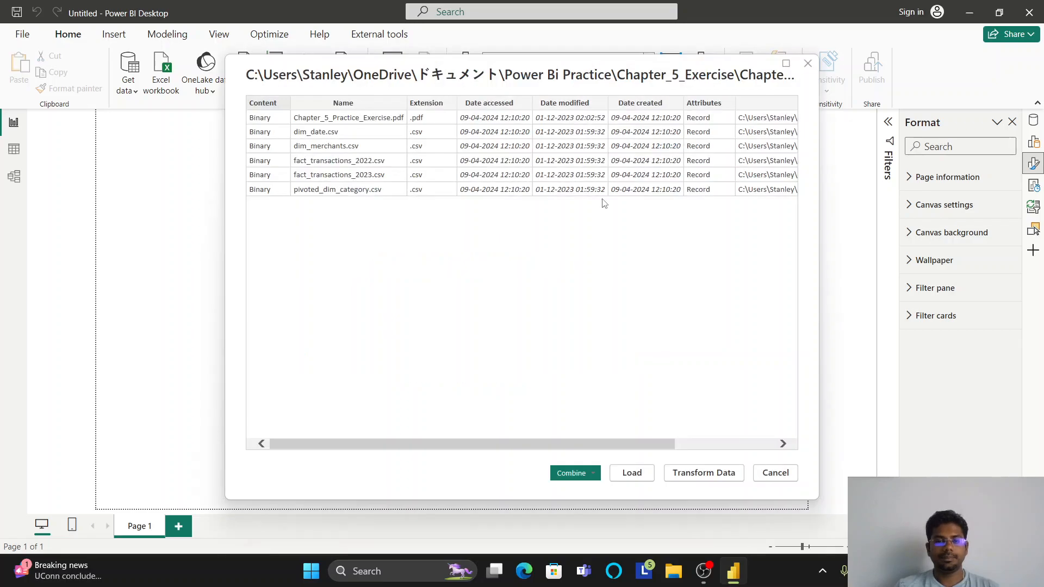
pyautogui.click(704, 473)
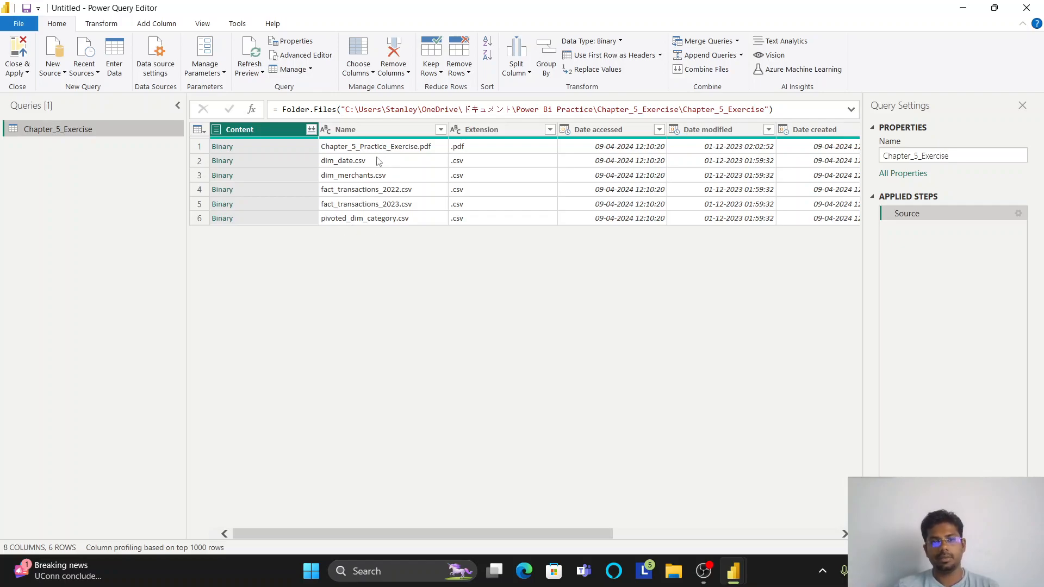
pyautogui.click(222, 161)
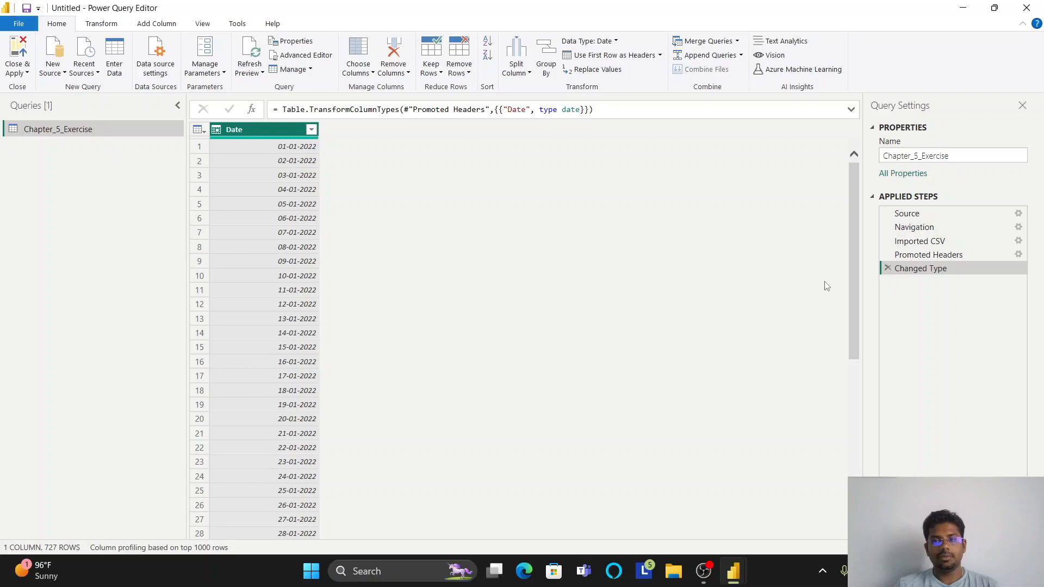
pyautogui.click(887, 268)
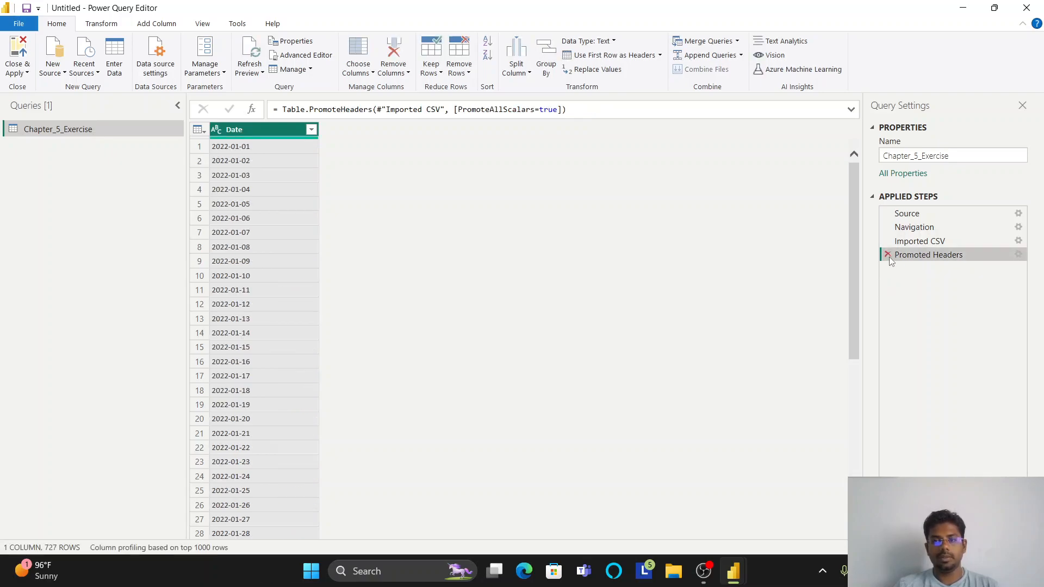
pyautogui.click(888, 254)
pyautogui.click(887, 241)
pyautogui.click(887, 227)
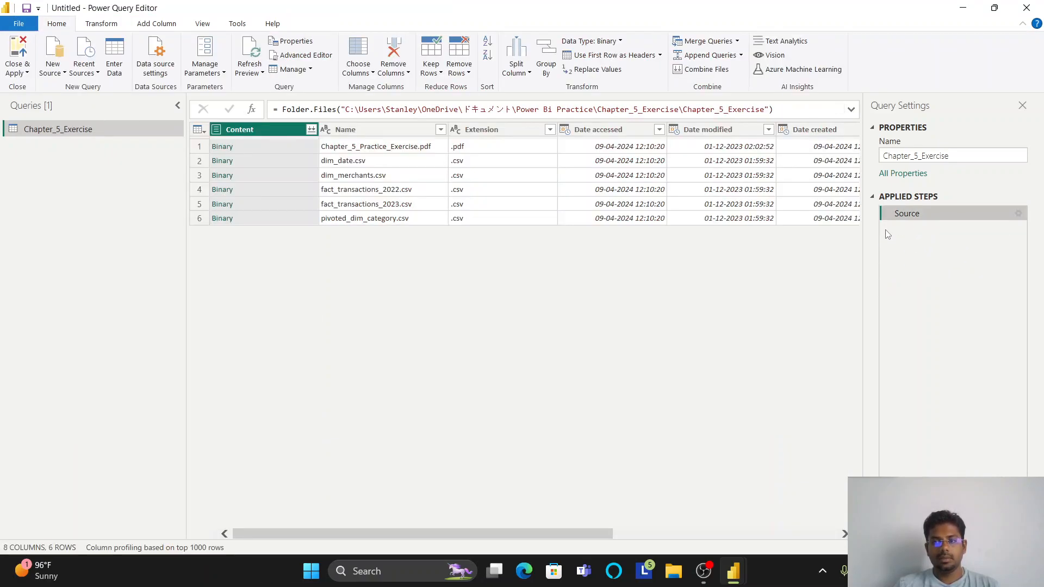
# - Duplicate the Chapter_5_Exercise folder query four times so that each CSV file has its own query
pyautogui.rightClick(65, 130)
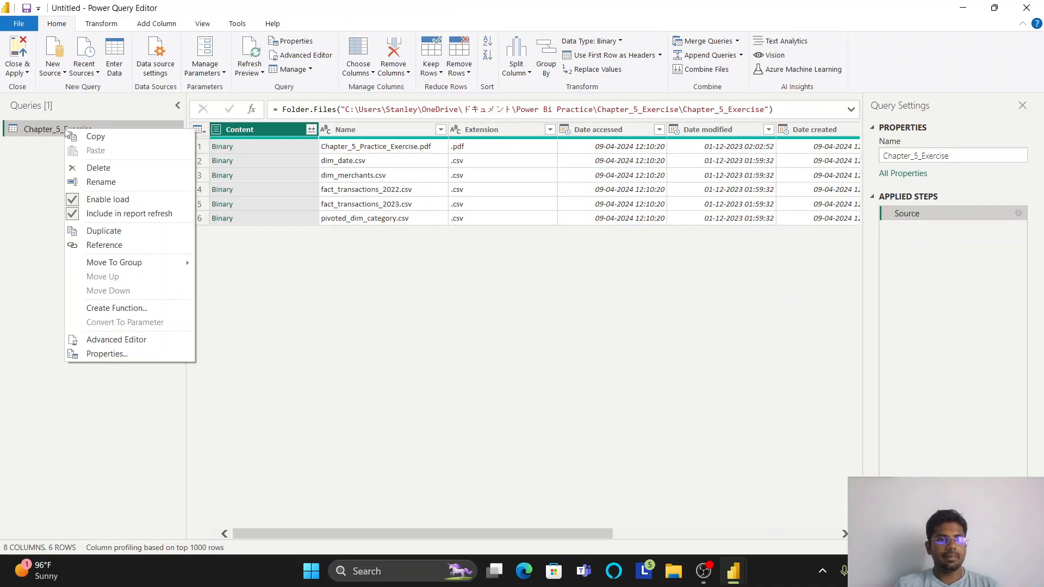
pyautogui.click(125, 231)
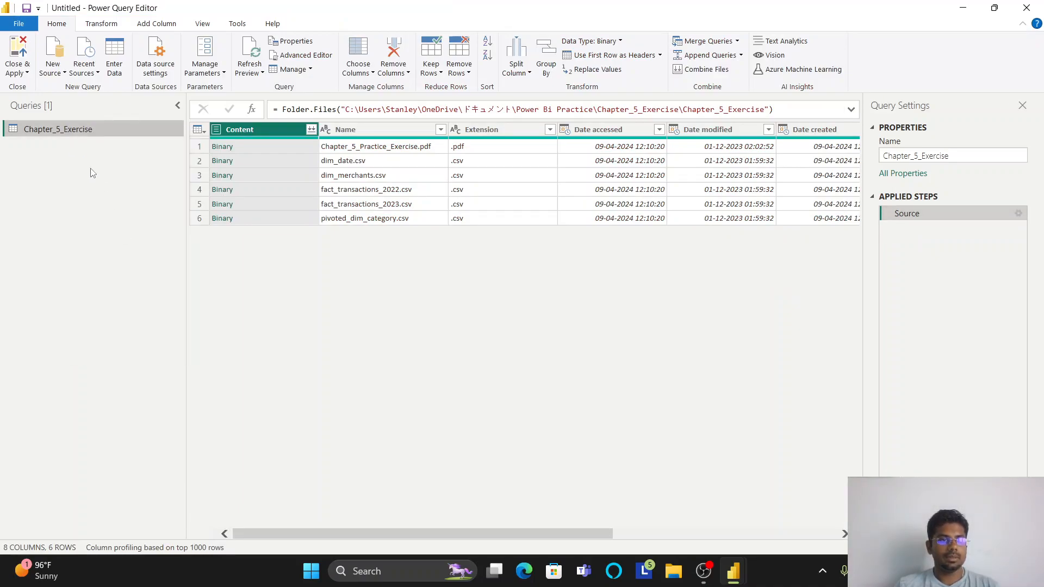
pyautogui.rightClick(77, 145)
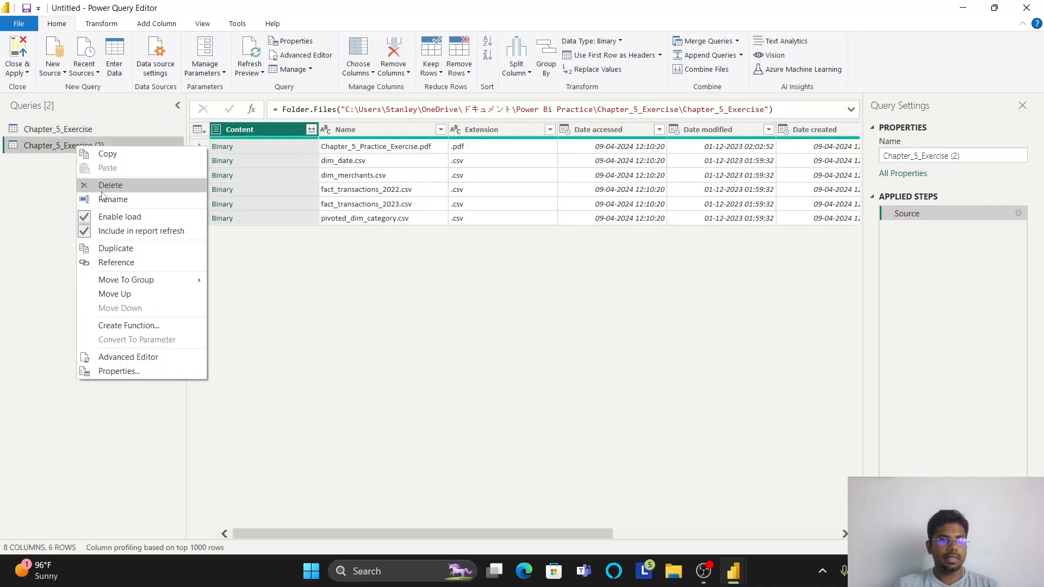
pyautogui.click(123, 248)
pyautogui.rightClick(86, 164)
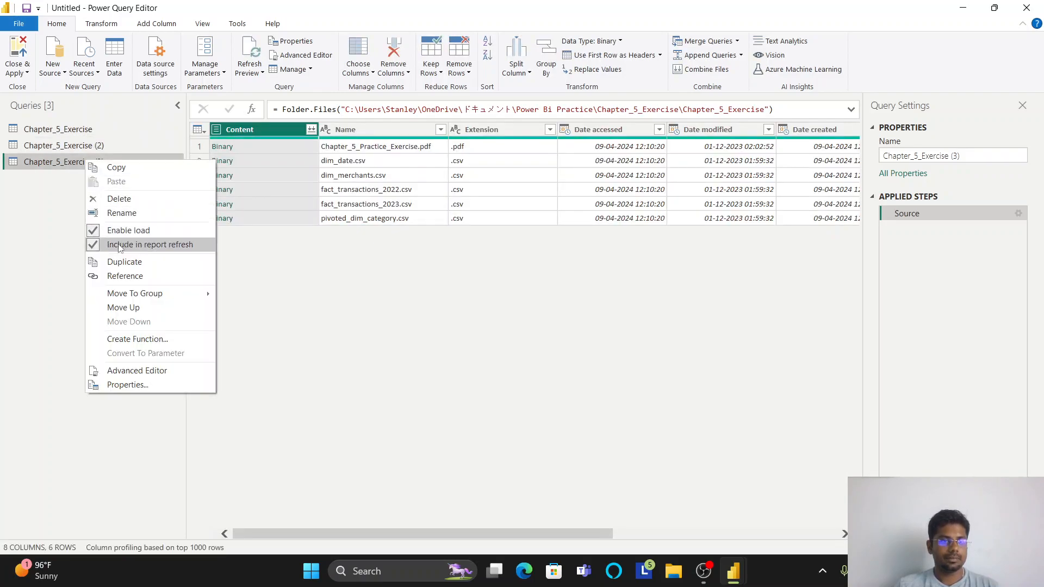
pyautogui.click(121, 261)
pyautogui.rightClick(95, 179)
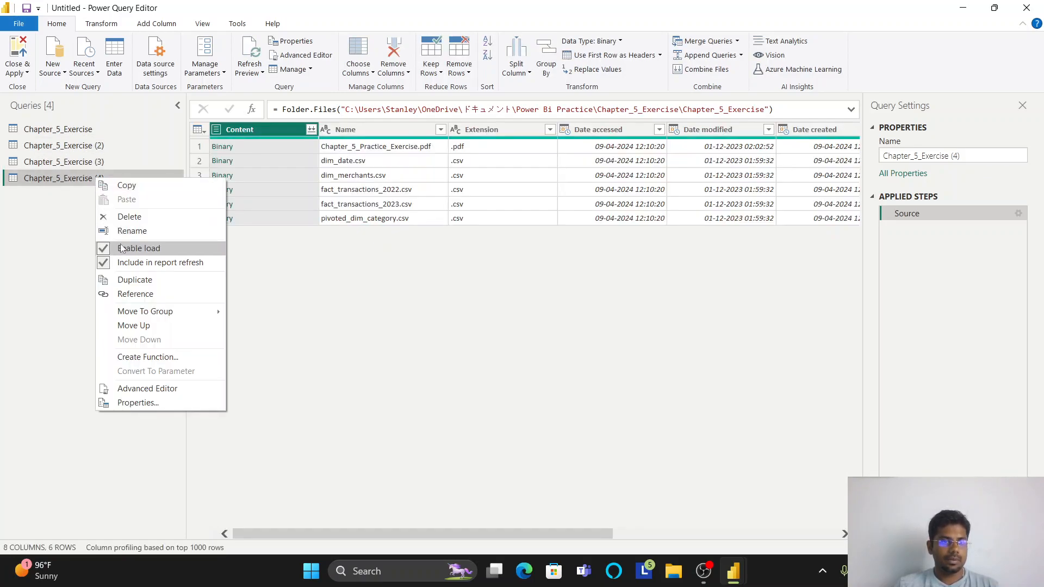
pyautogui.click(121, 279)
# - Expand dim_date.csv from its binary content in the Chapter_5_Exercise query and rename the query dim_date
pyautogui.click(64, 129)
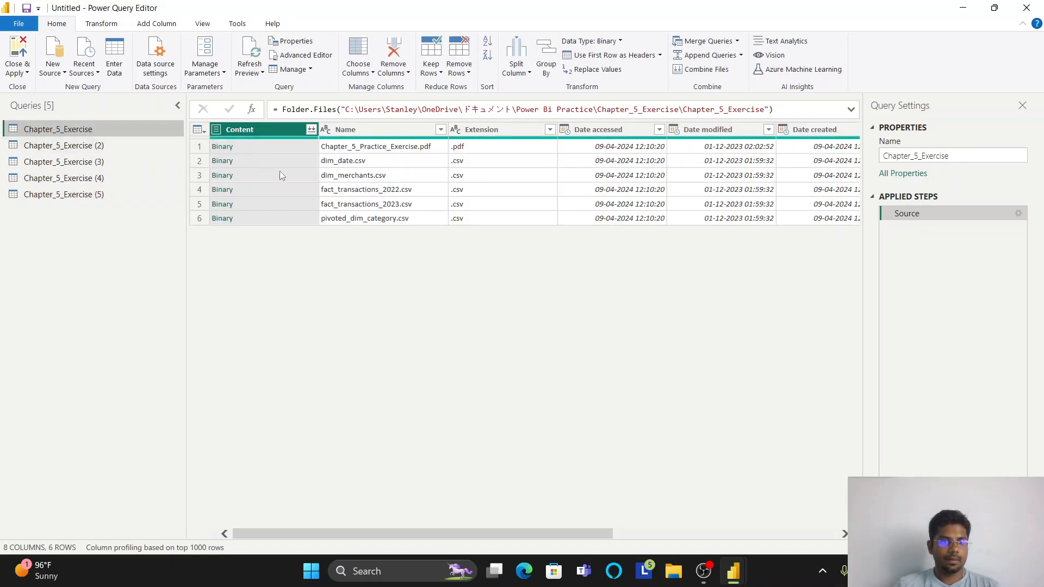
pyautogui.click(223, 161)
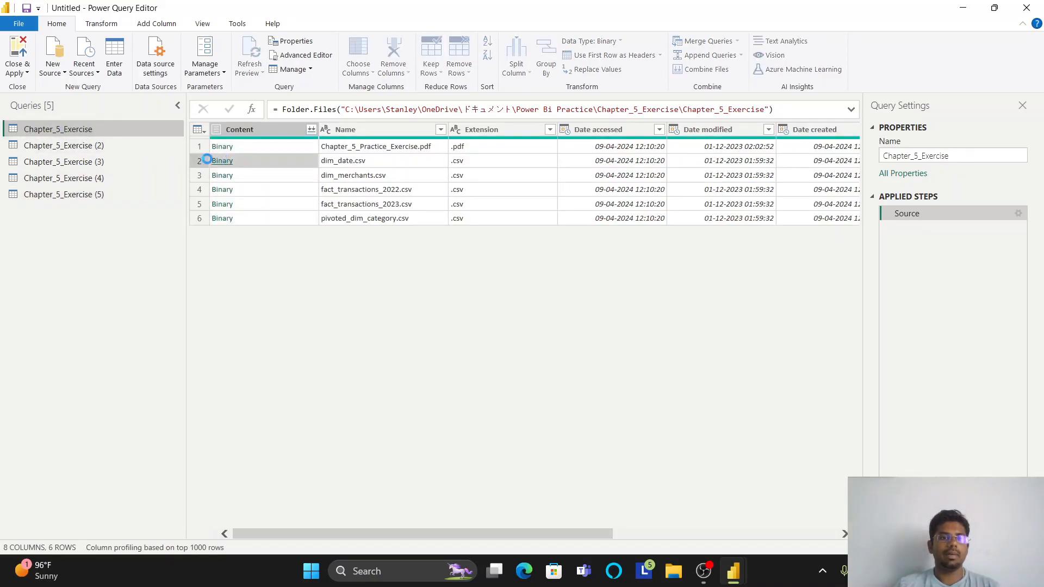
pyautogui.rightClick(67, 134)
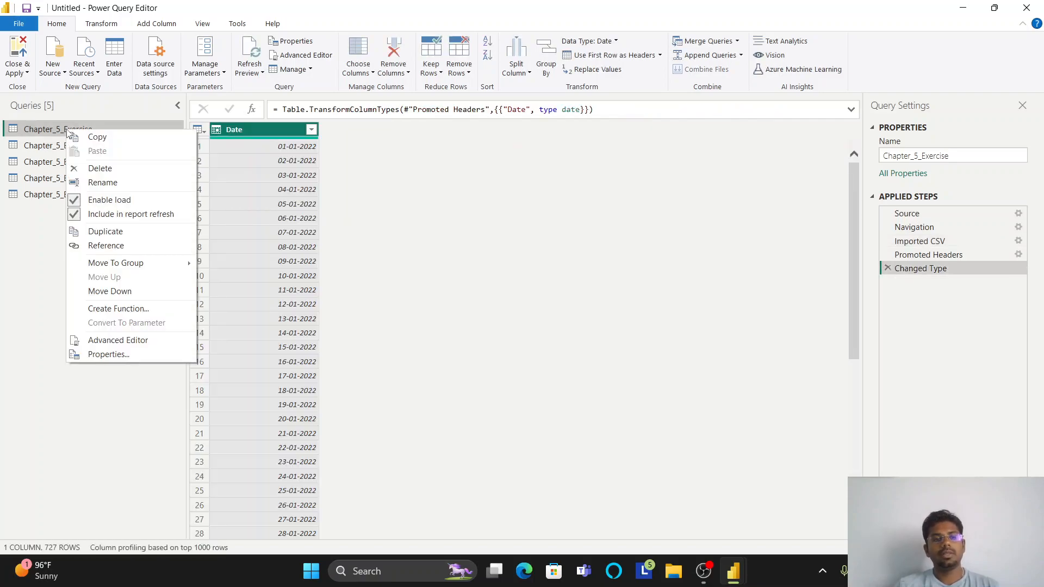
pyautogui.click(128, 181)
pyautogui.write('di')
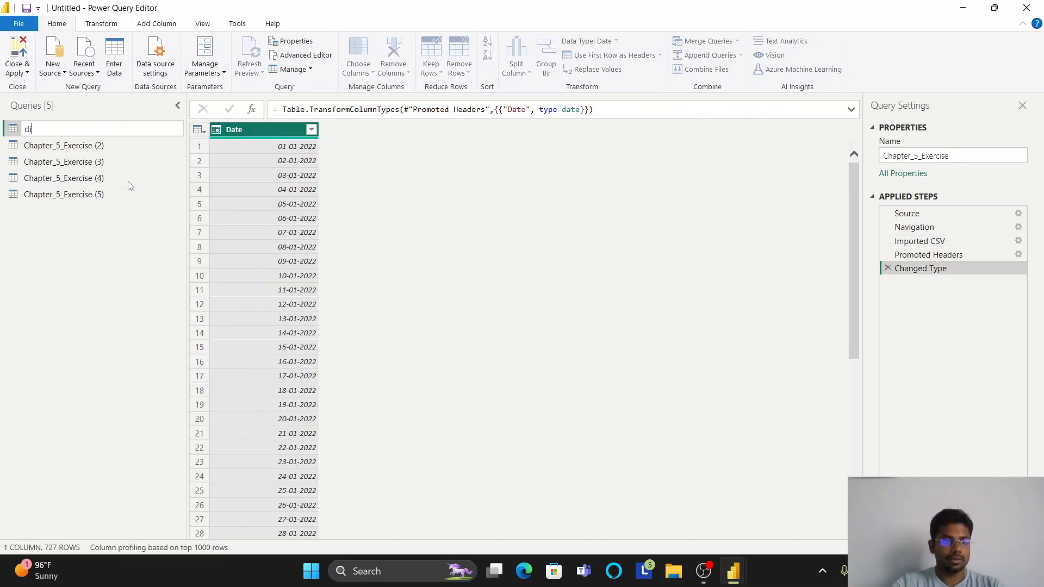
pyautogui.write('m_date')
pyautogui.press('Return')
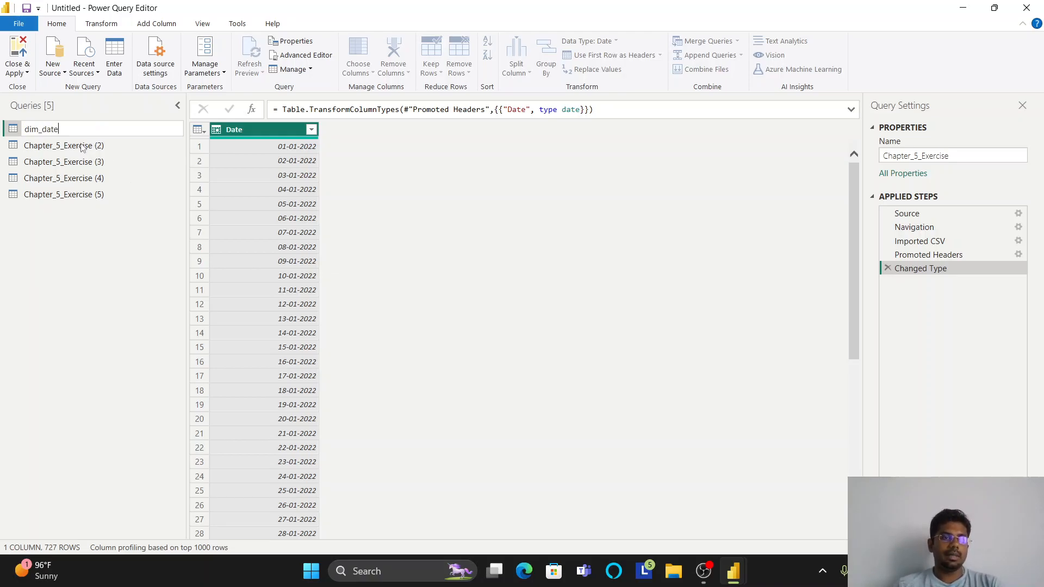
pyautogui.write('te')
pyautogui.press('Return')
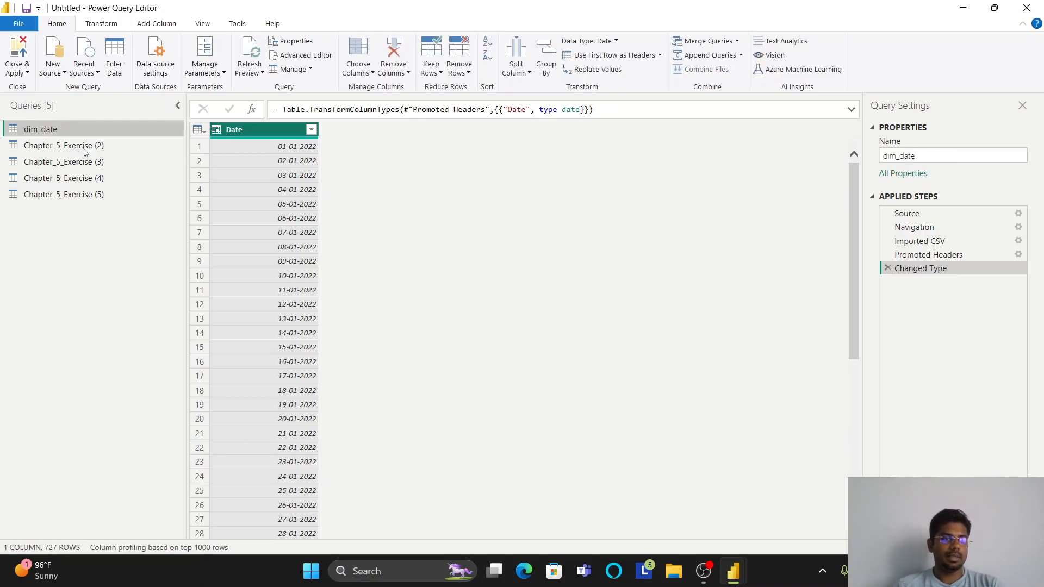
# - Expand dim_merchants.csv from its binary content in Chapter_5_Exercise (2) and rename the query dim_merchant
pyautogui.click(84, 146)
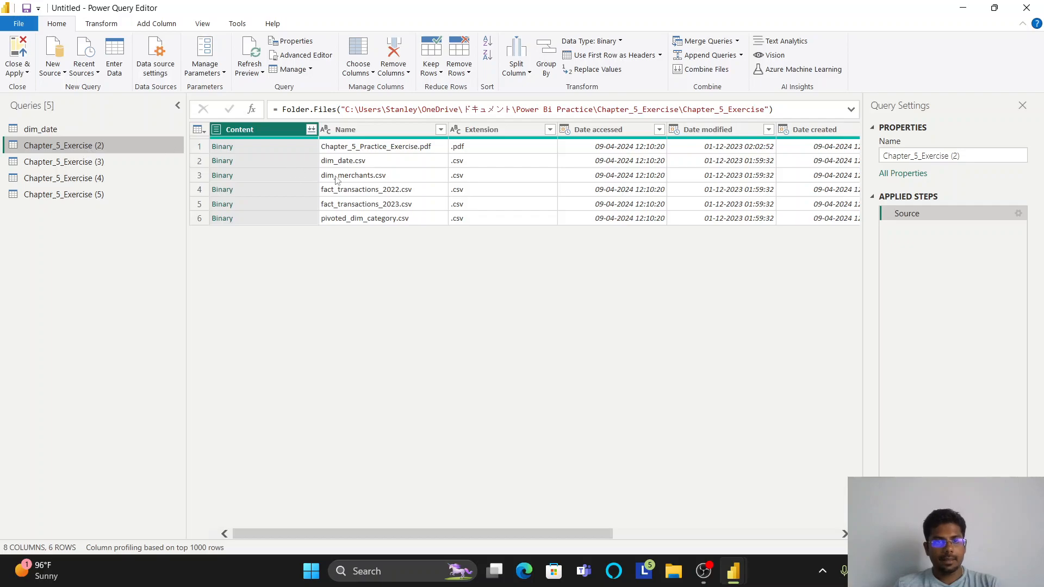
pyautogui.click(222, 176)
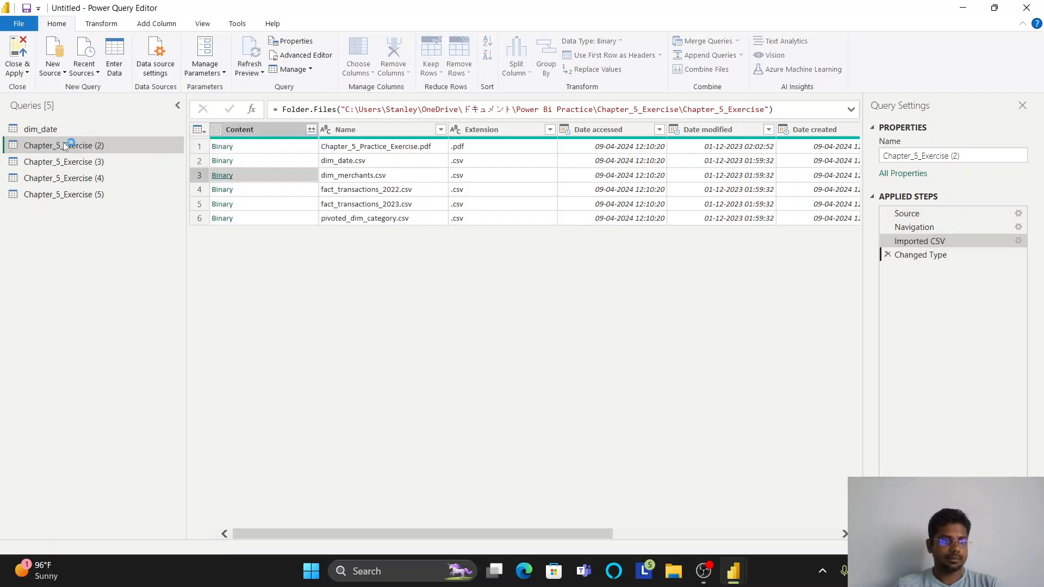
pyautogui.rightClick(82, 146)
pyautogui.click(116, 199)
pyautogui.write('dim_merc')
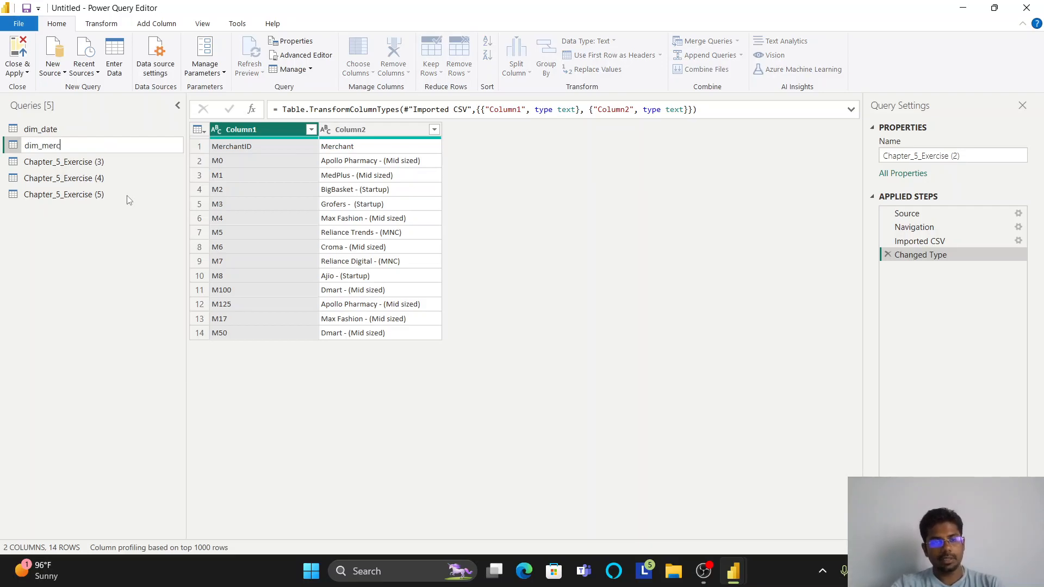
pyautogui.write('hant')
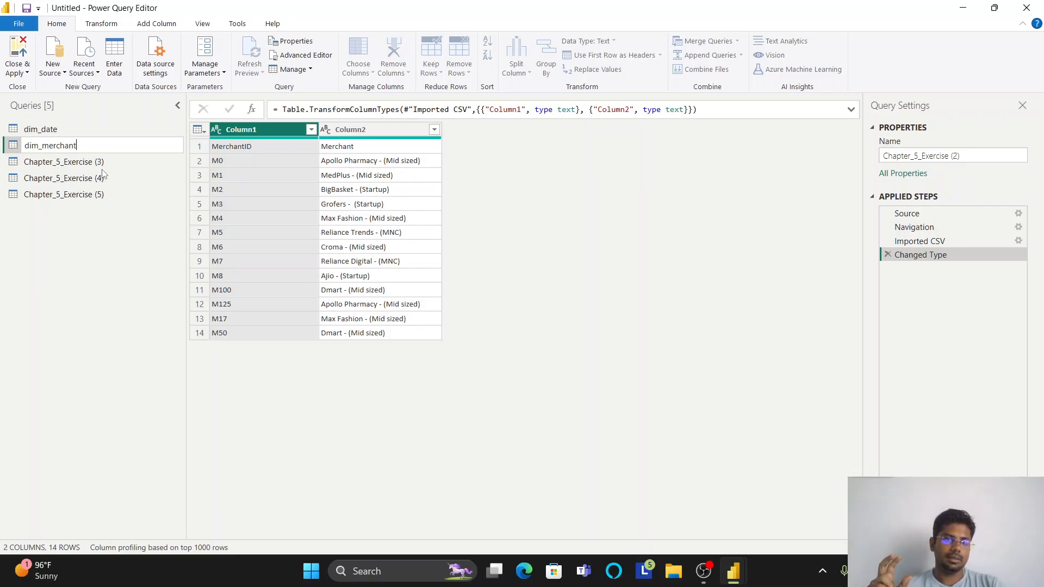
pyautogui.press('Return')
# - Expand fact_transactions_2022.csv from its binary content in Chapter_5_Exercise (3) and rename the query fact_transactions_2022
pyautogui.click(82, 162)
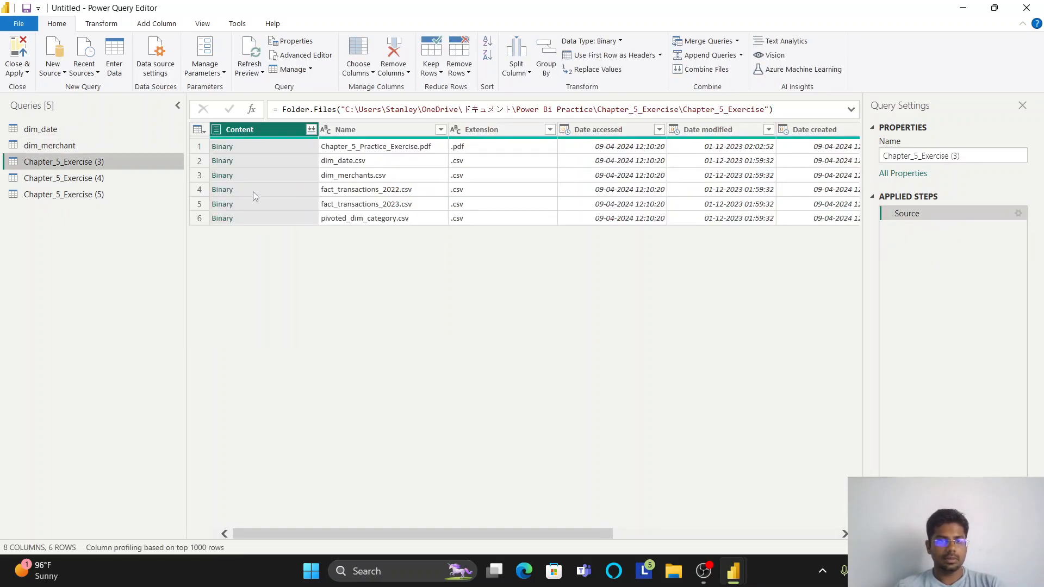
pyautogui.click(222, 190)
pyautogui.rightClick(94, 168)
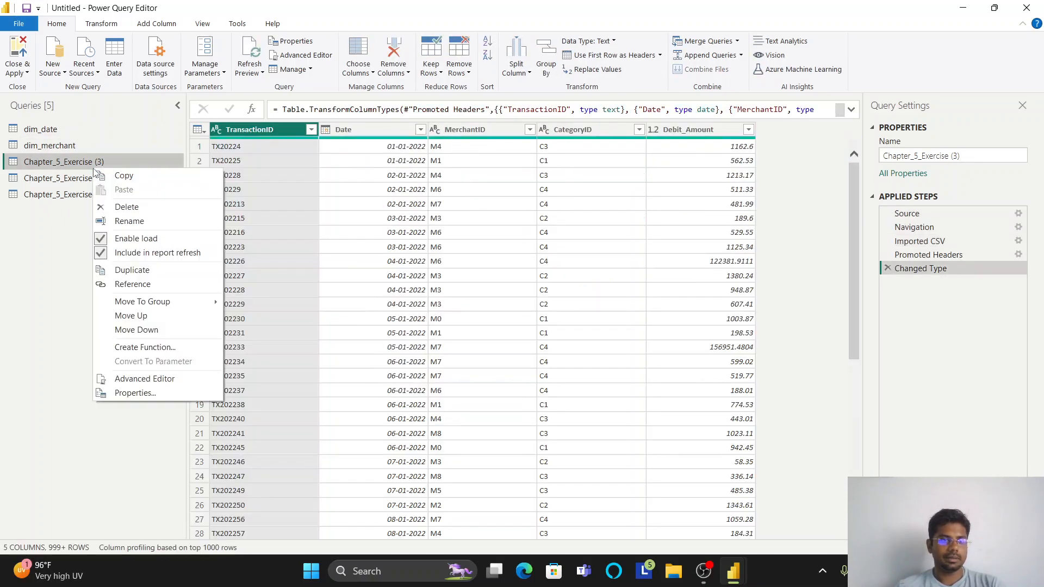
pyautogui.click(138, 220)
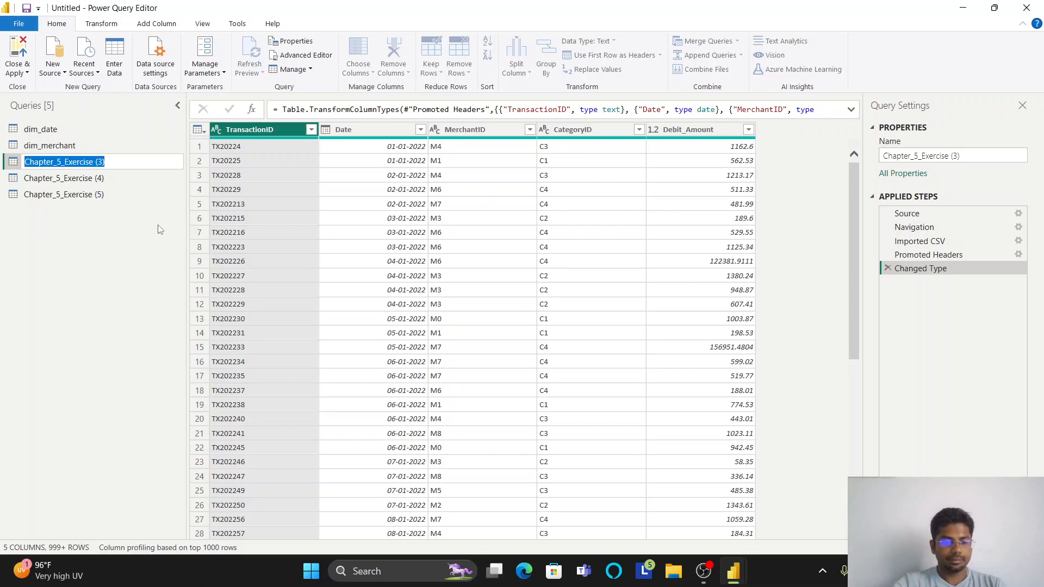
pyautogui.write('fact_transactions')
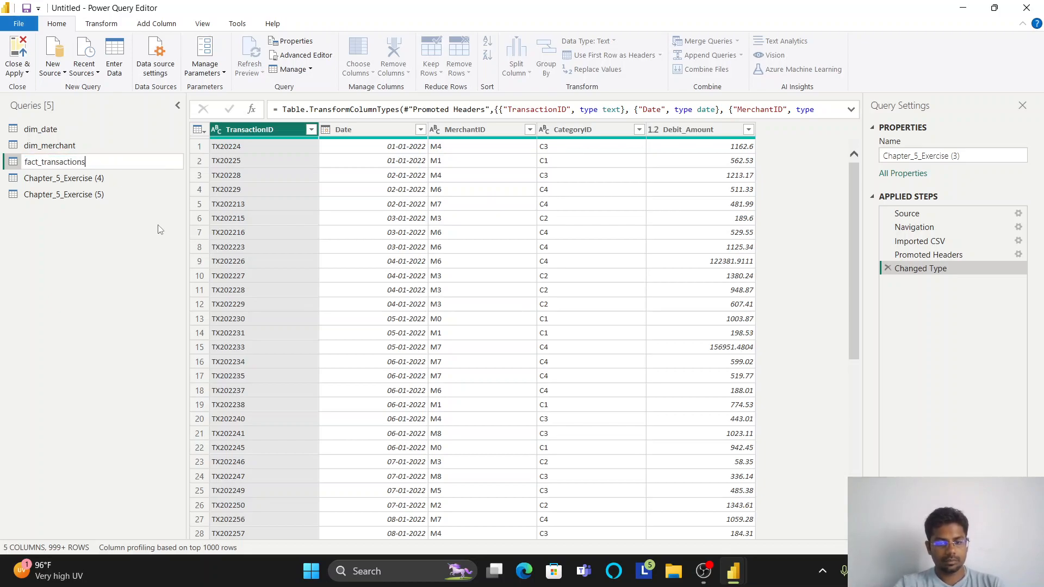
pyautogui.write('_2022')
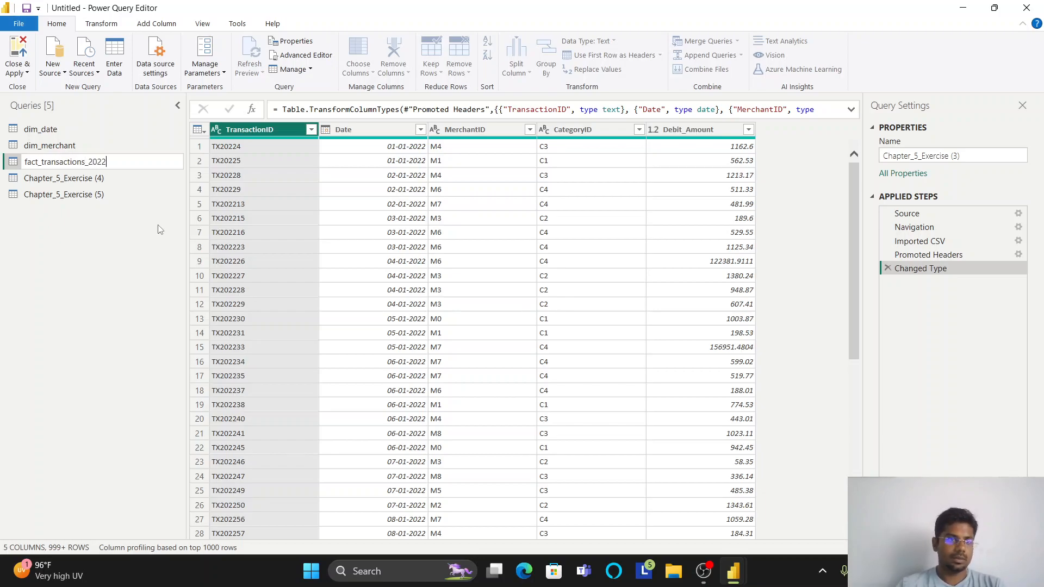
pyautogui.tripleClick(124, 166)
pyautogui.hotkey('ctrl', 'c')
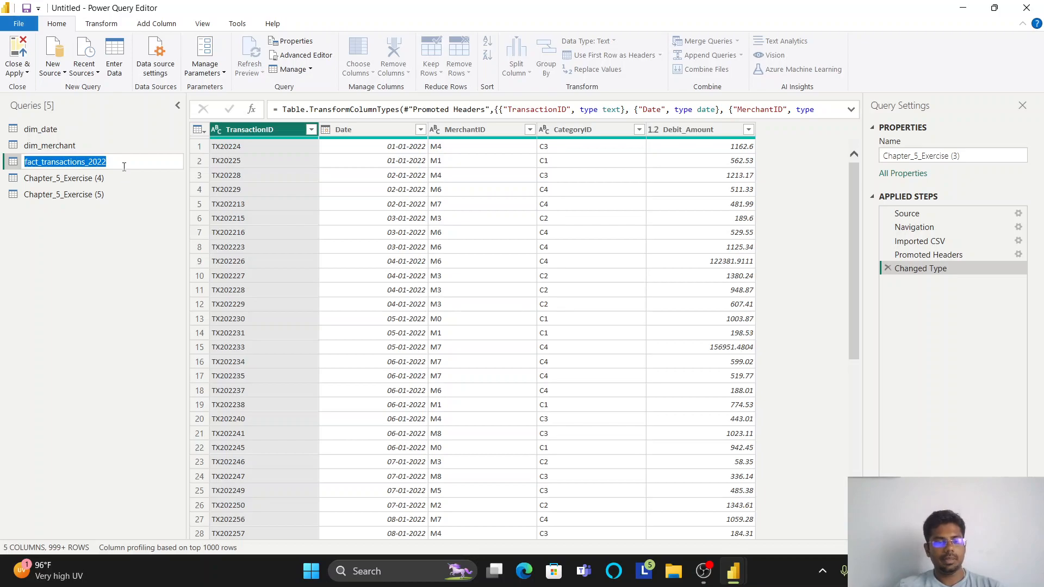
pyautogui.press('Return')
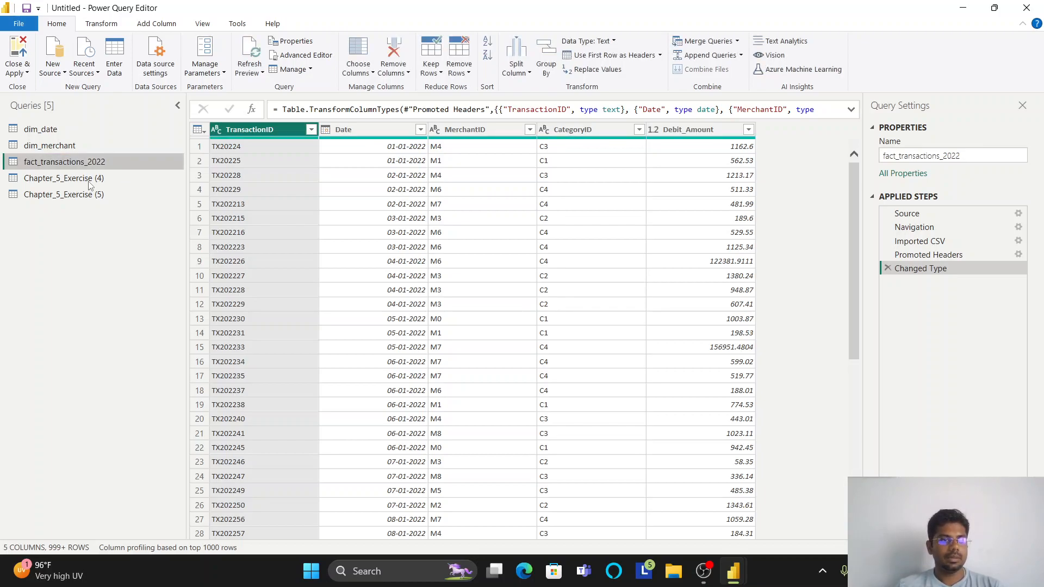
# - Expand fact_transactions_2023.csv from its binary content in Chapter_5_Exercise (4) and rename the query fact_transactions_2023
pyautogui.click(125, 182)
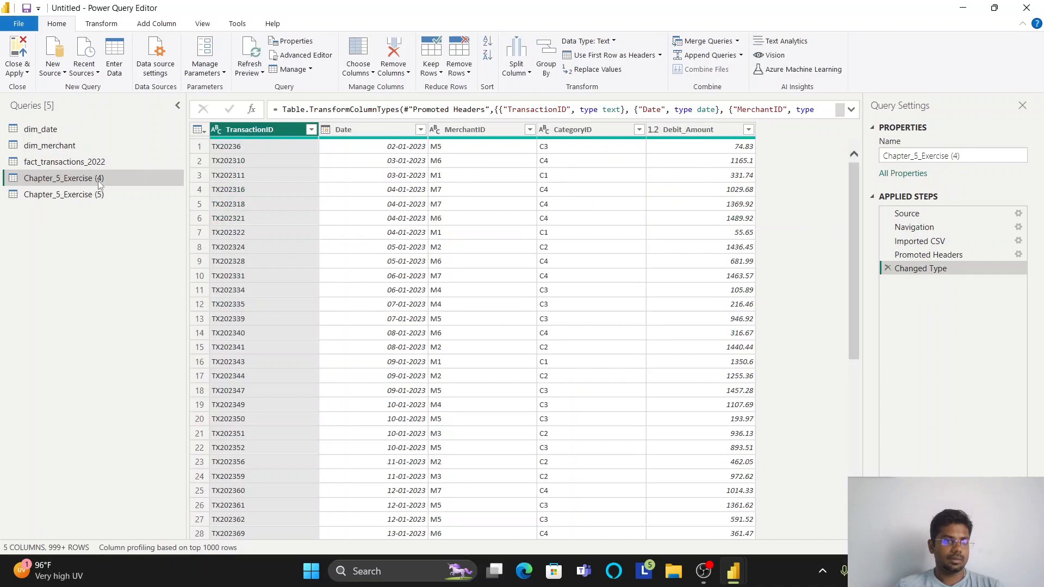
pyautogui.rightClick(97, 181)
pyautogui.click(155, 235)
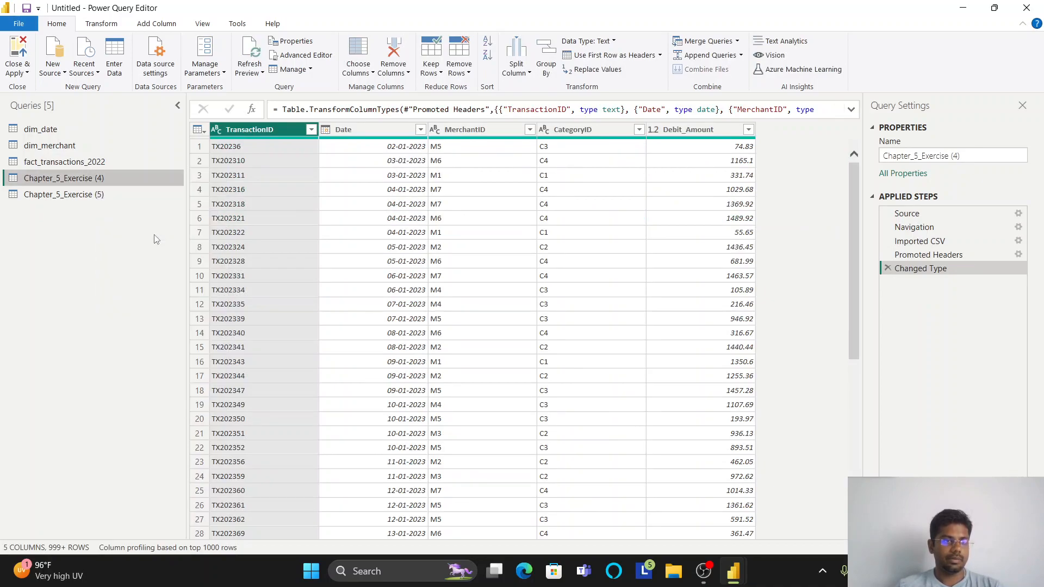
pyautogui.hotkey('ctrl', 'v')
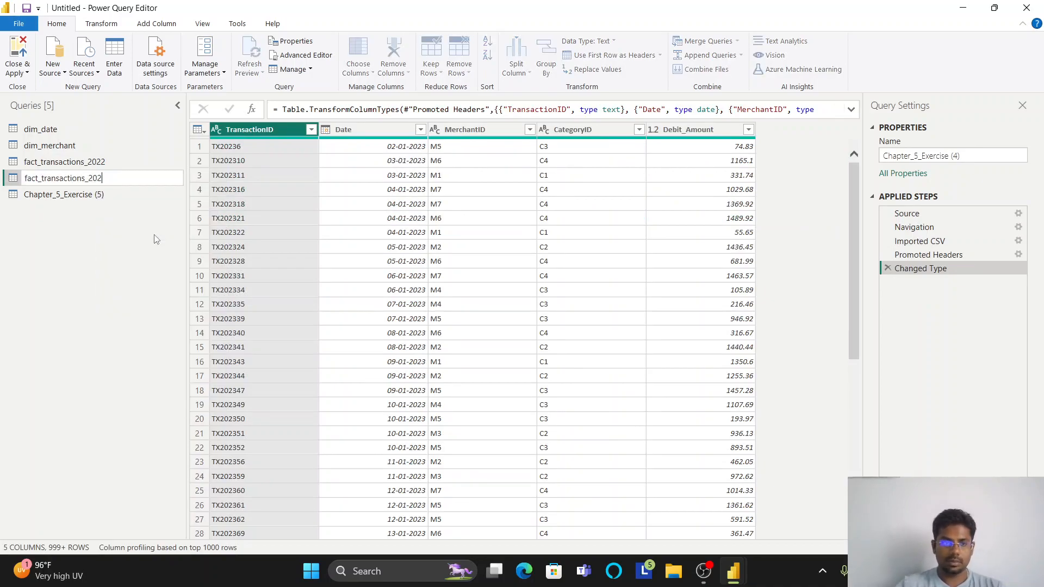
# - Rename the Chapter_5_Exercise (5) query to dim_category
pyautogui.click(77, 194)
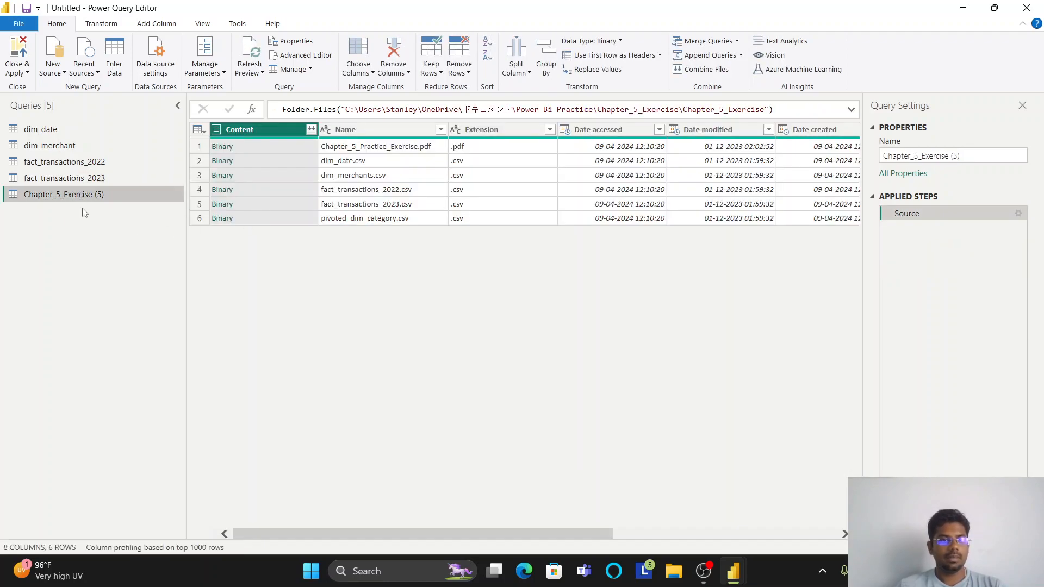
pyautogui.rightClick(82, 197)
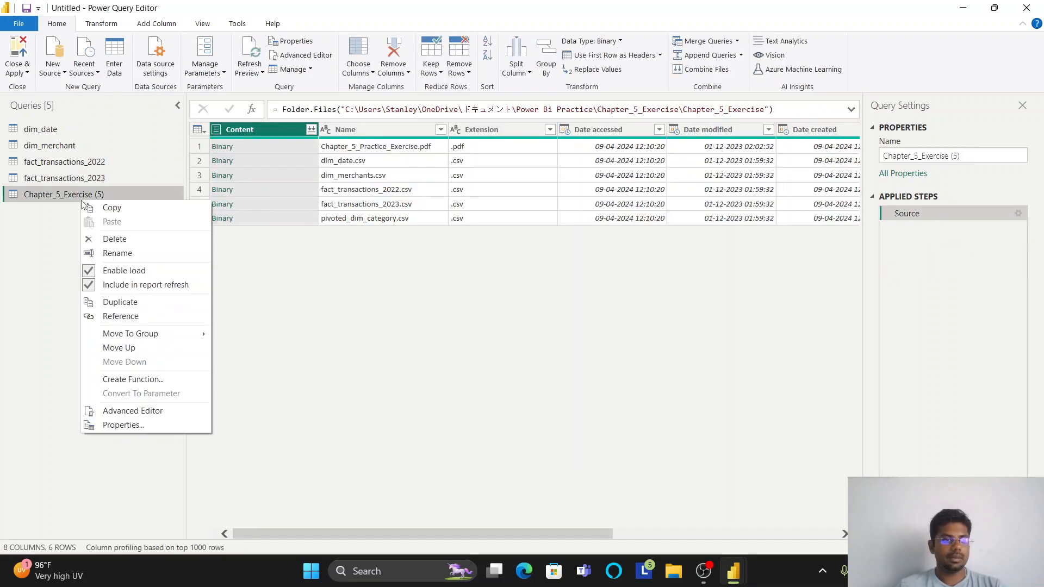
pyautogui.click(108, 252)
pyautogui.write('dim_cate')
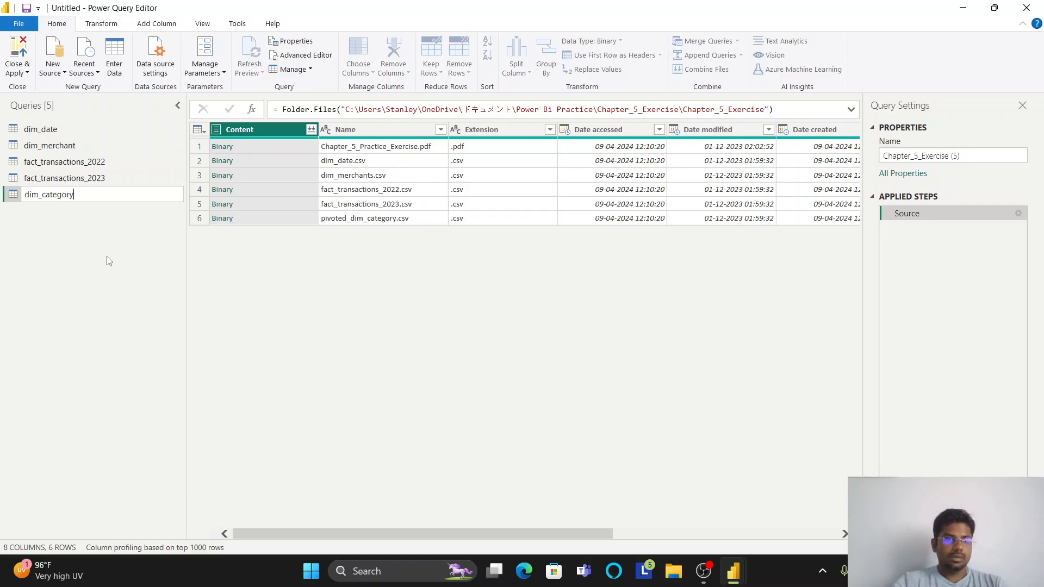
pyautogui.write('gory')
pyautogui.press('Return')
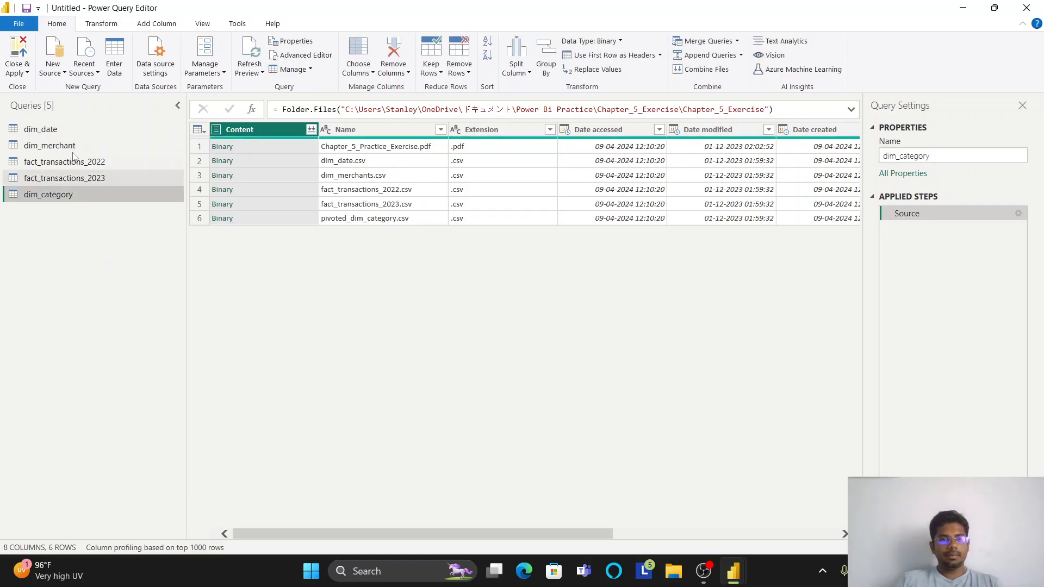
# - Look through the contents of all five renamed queries and return to dim_date
pyautogui.click(69, 130)
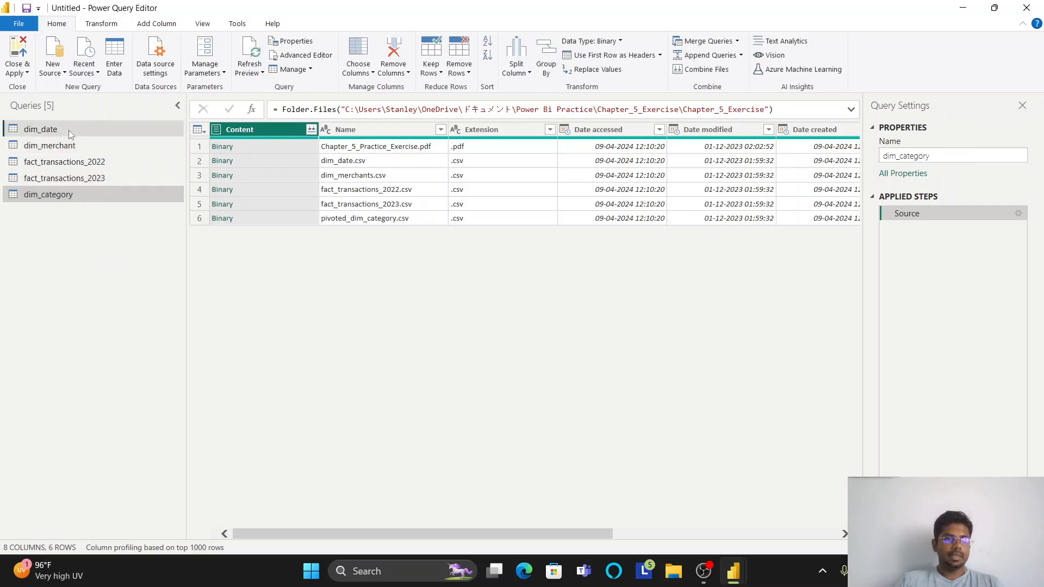
pyautogui.click(68, 145)
pyautogui.click(66, 162)
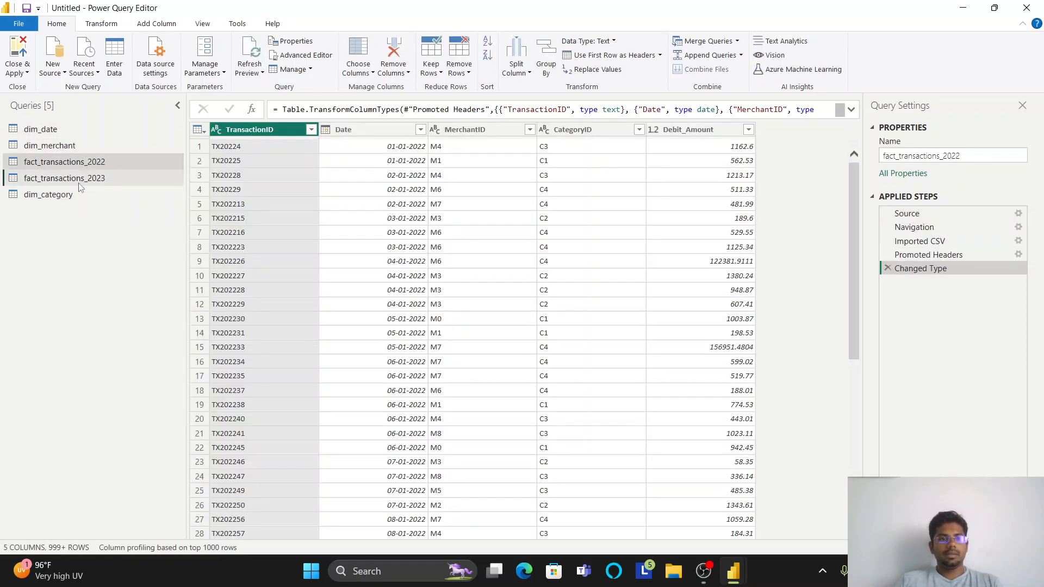
pyautogui.click(65, 179)
pyautogui.click(64, 197)
pyautogui.click(177, 129)
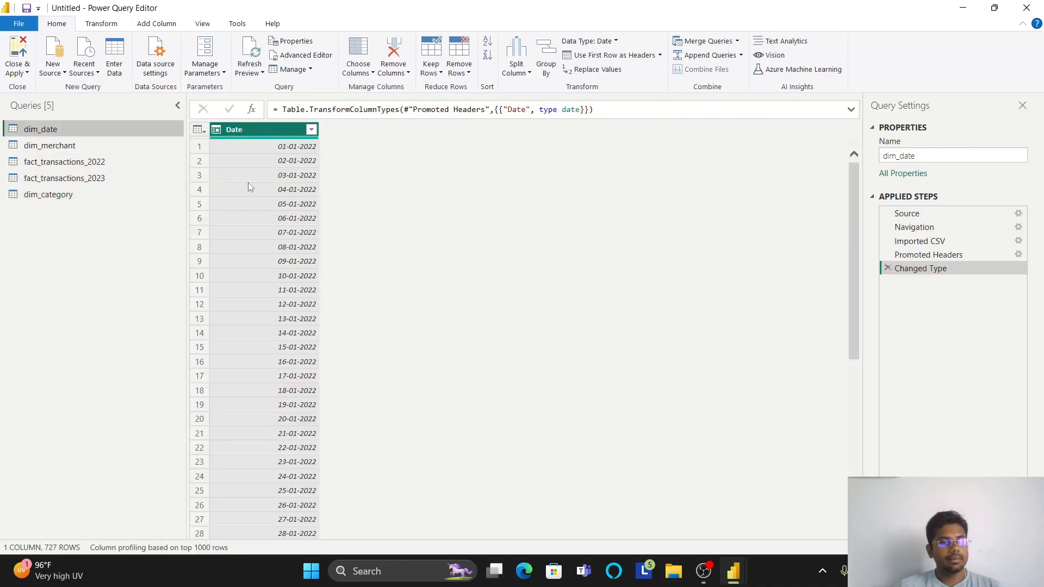
# - Check the Date column's data type and date list in dim_date, and apply the filter with all dates selected
pyautogui.click(217, 130)
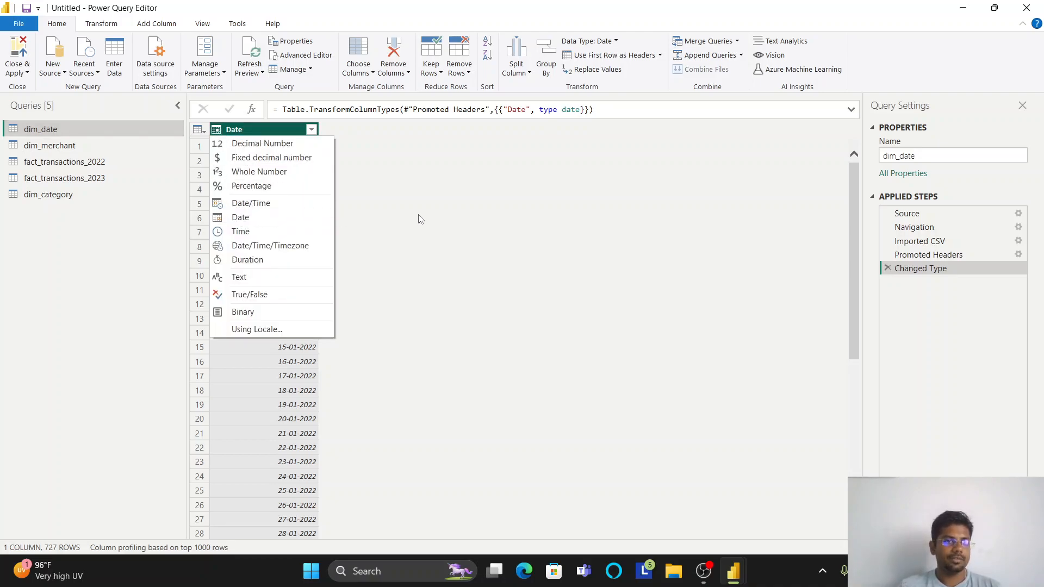
pyautogui.click(463, 211)
pyautogui.click(311, 129)
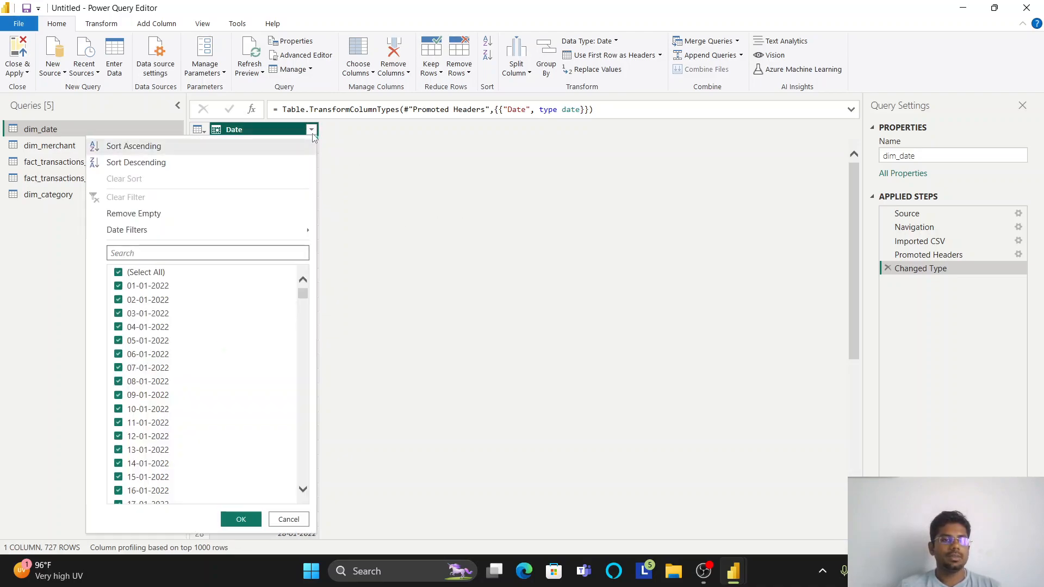
pyautogui.scroll(-15, 163, 326)
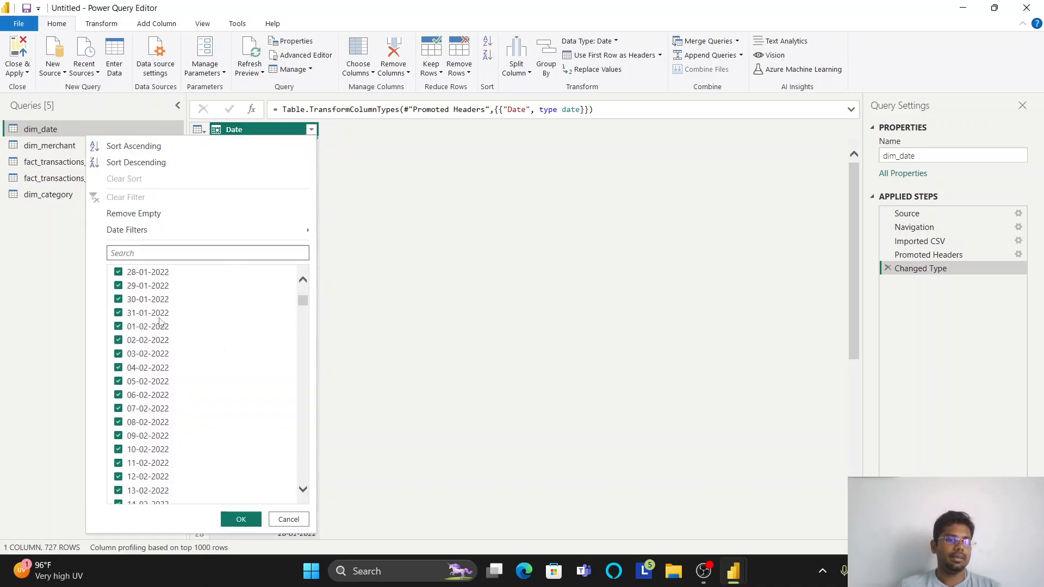
pyautogui.scroll(-9, 161, 340)
pyautogui.scroll(20, 161, 349)
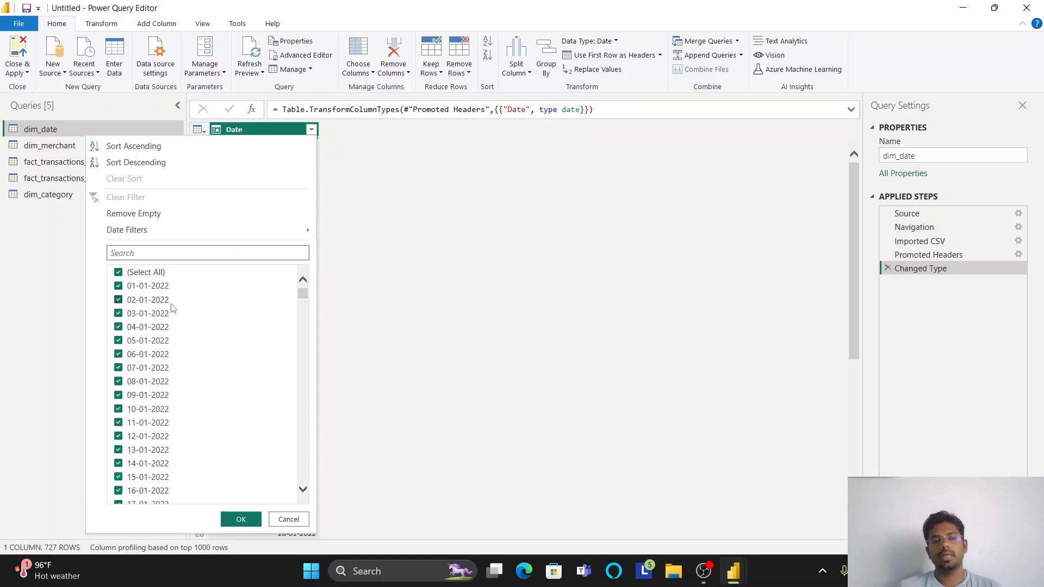
pyautogui.scroll(-9, 172, 309)
pyautogui.scroll(9, 201, 405)
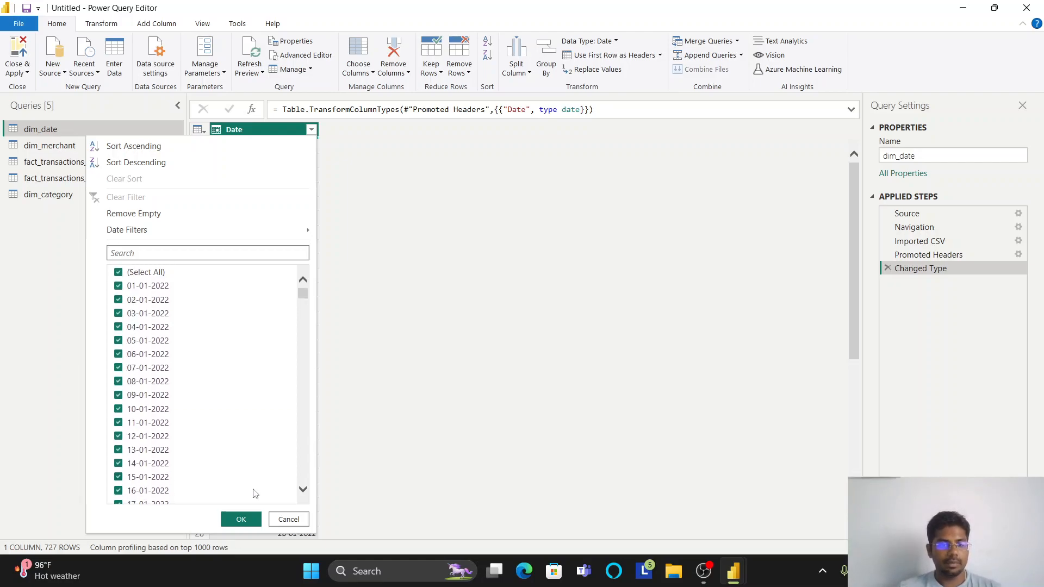
pyautogui.click(254, 519)
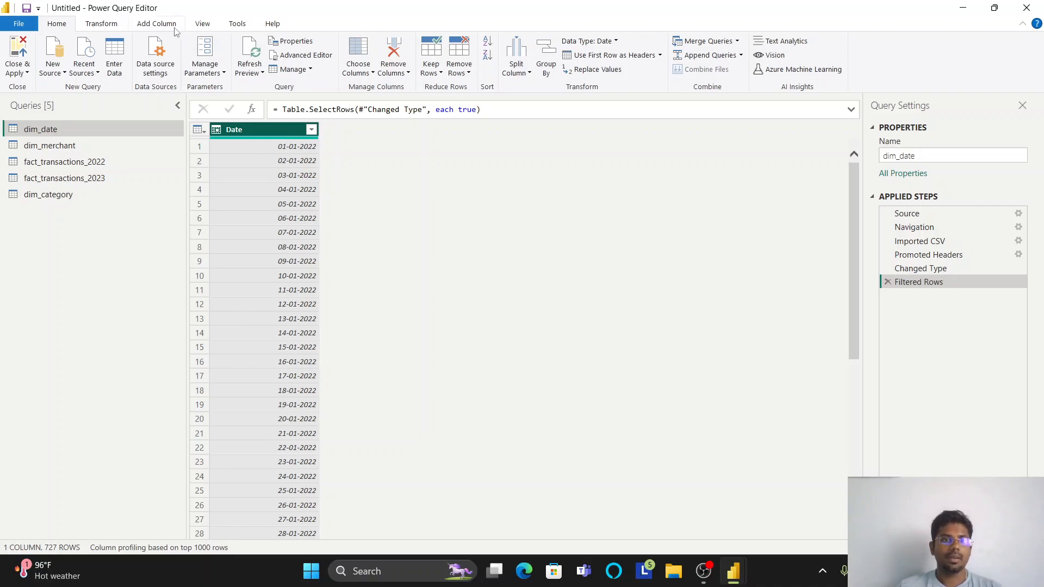
# - Add a column with the name of the month, based on the Date column of dim_date
pyautogui.click(158, 24)
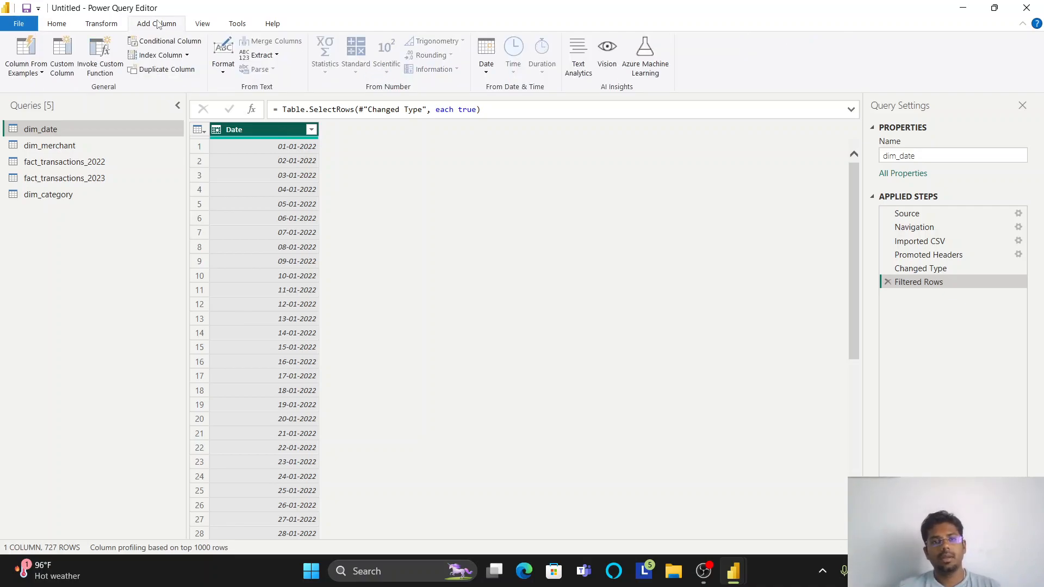
pyautogui.click(486, 60)
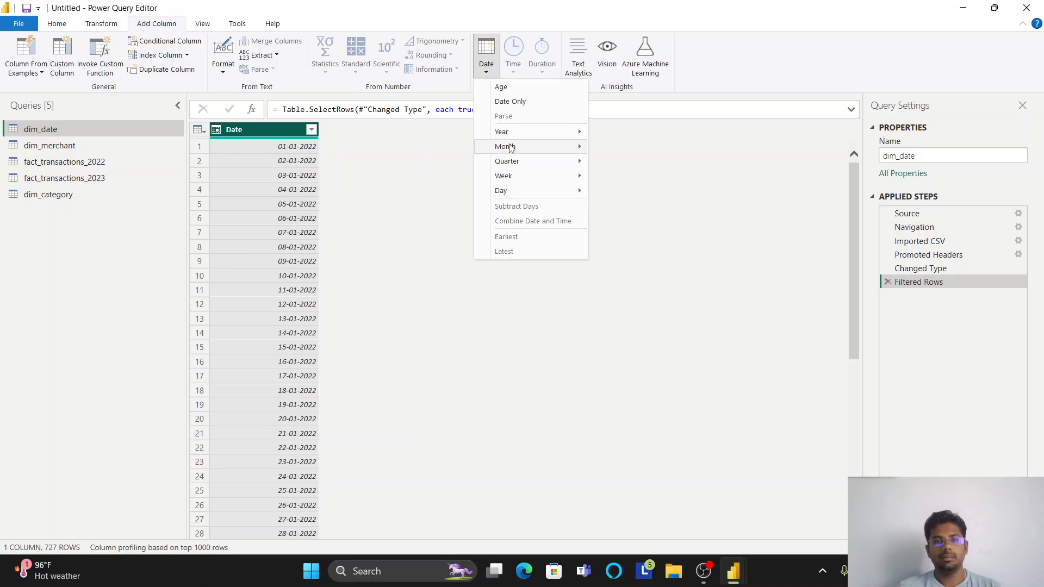
pyautogui.moveTo(510, 147)
pyautogui.click(631, 205)
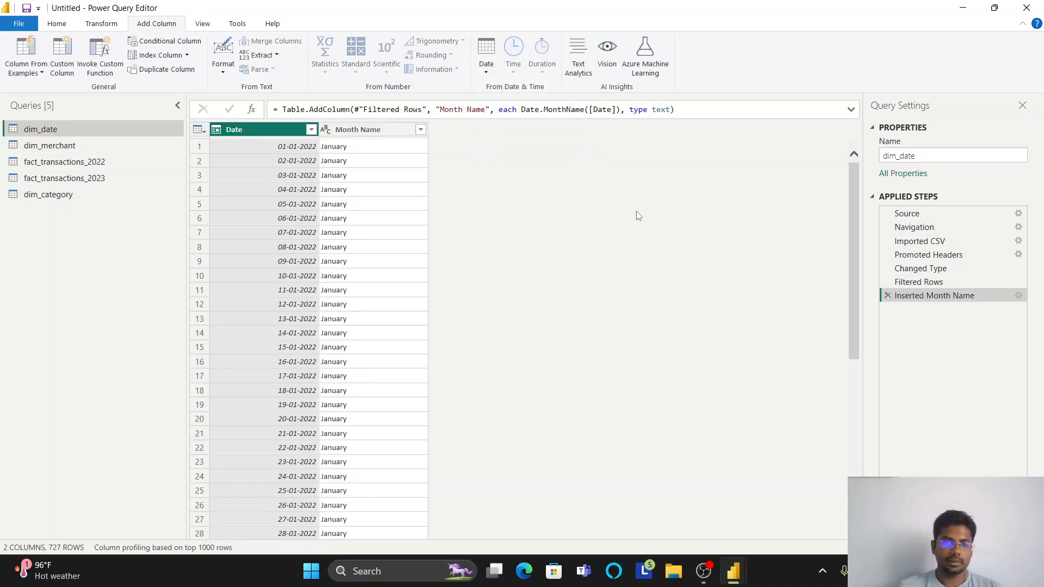
# - Add a column with the name of the day, based on the Date column of dim_date
pyautogui.click(378, 135)
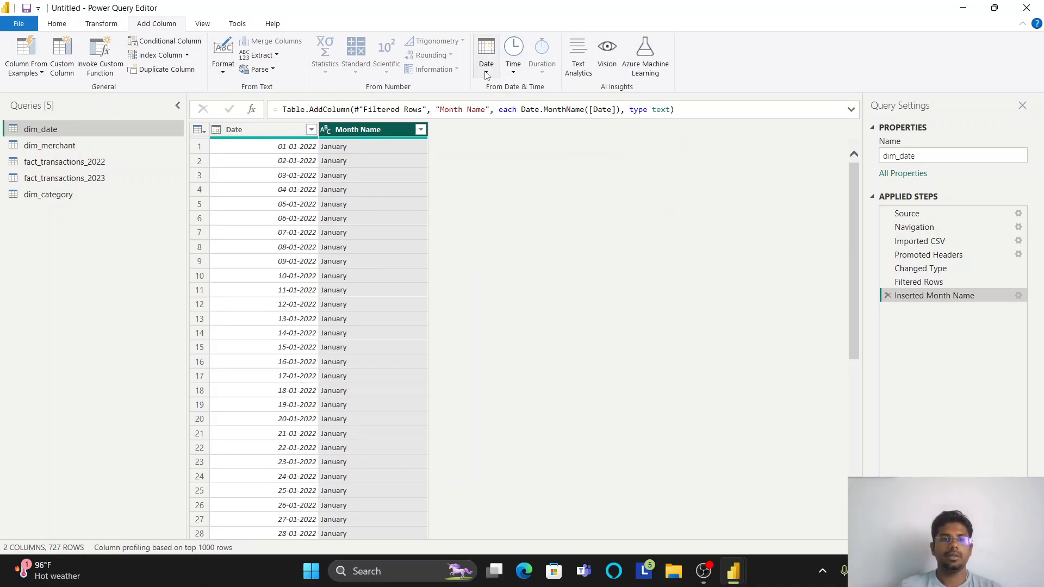
pyautogui.click(272, 133)
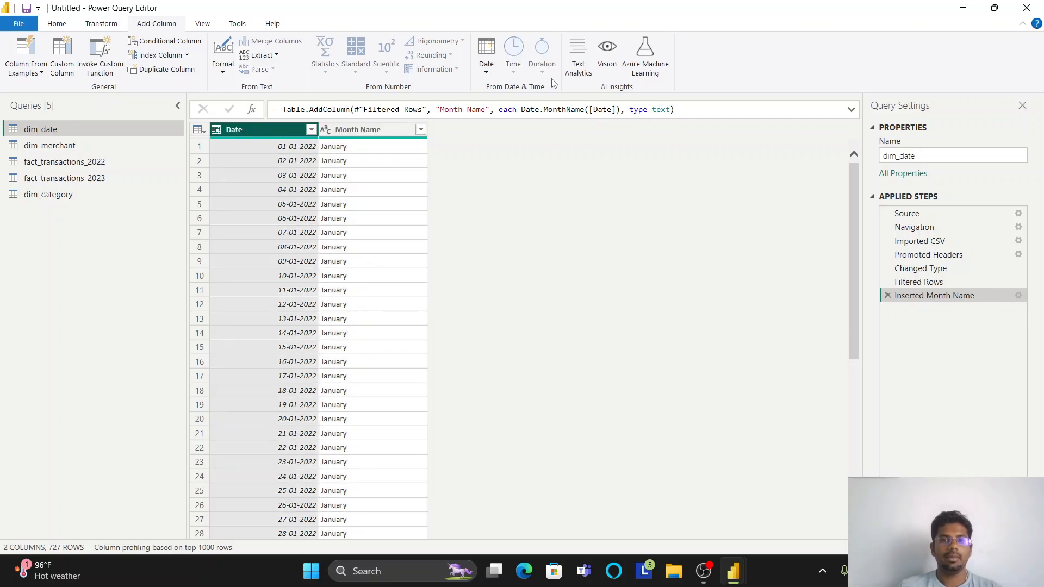
pyautogui.click(486, 60)
pyautogui.moveTo(531, 148)
pyautogui.moveTo(538, 192)
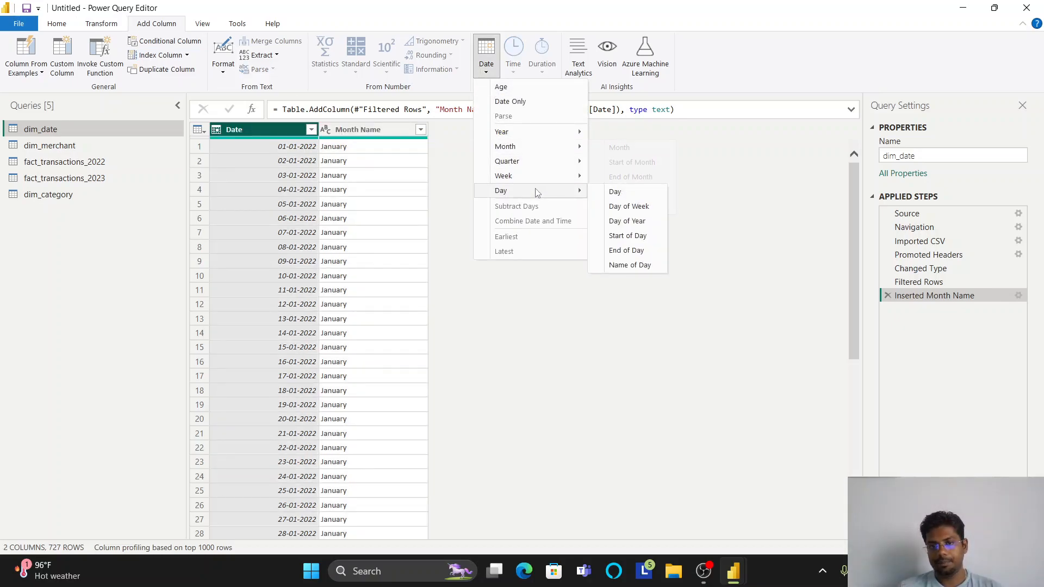
pyautogui.click(631, 265)
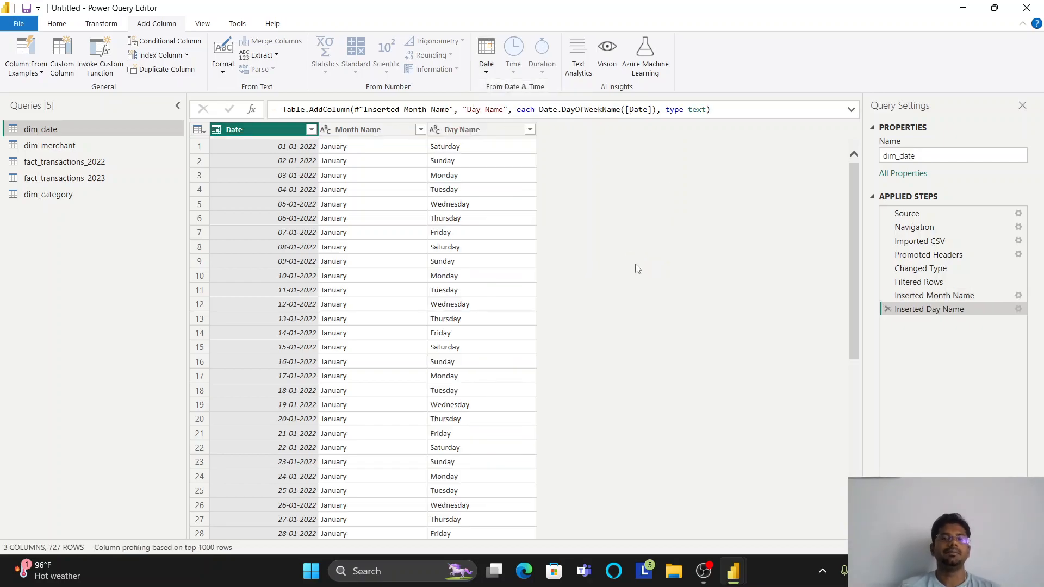
# - Add a Year column based on Date in dim_date and change the new column's data type to Text
pyautogui.click(486, 54)
pyautogui.moveTo(516, 133)
pyautogui.click(653, 134)
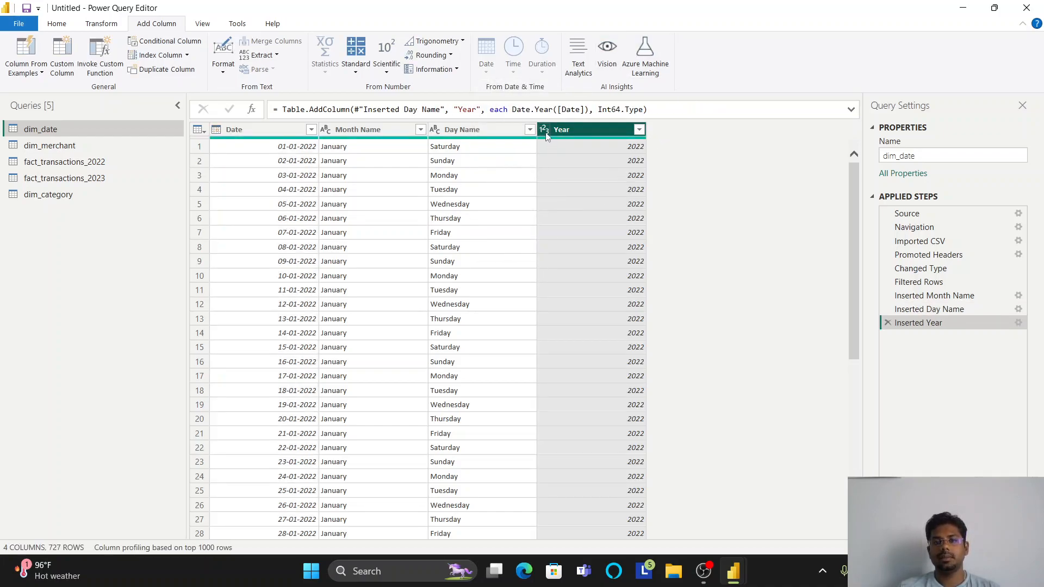
pyautogui.click(546, 130)
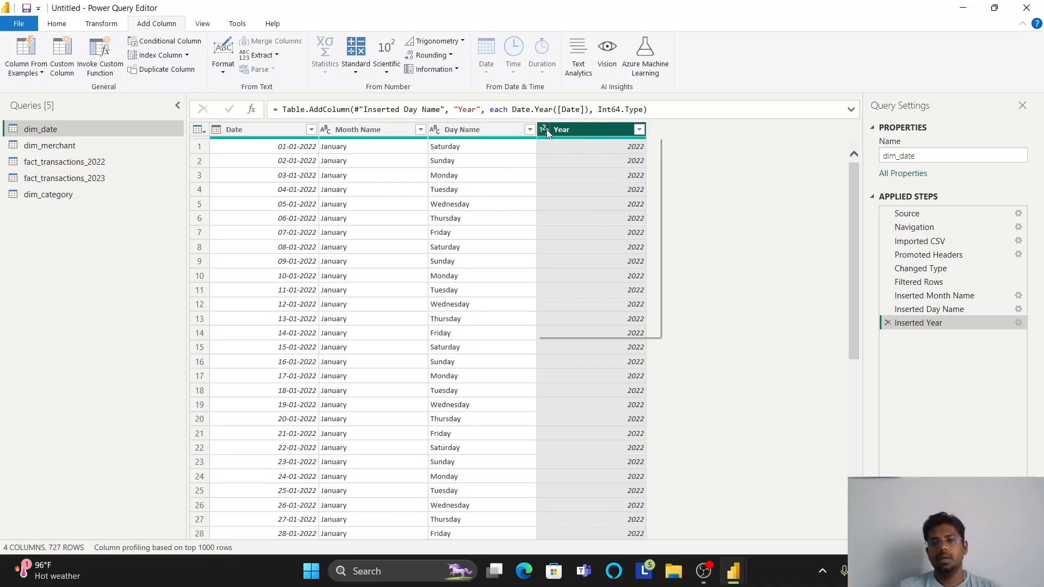
pyautogui.click(566, 277)
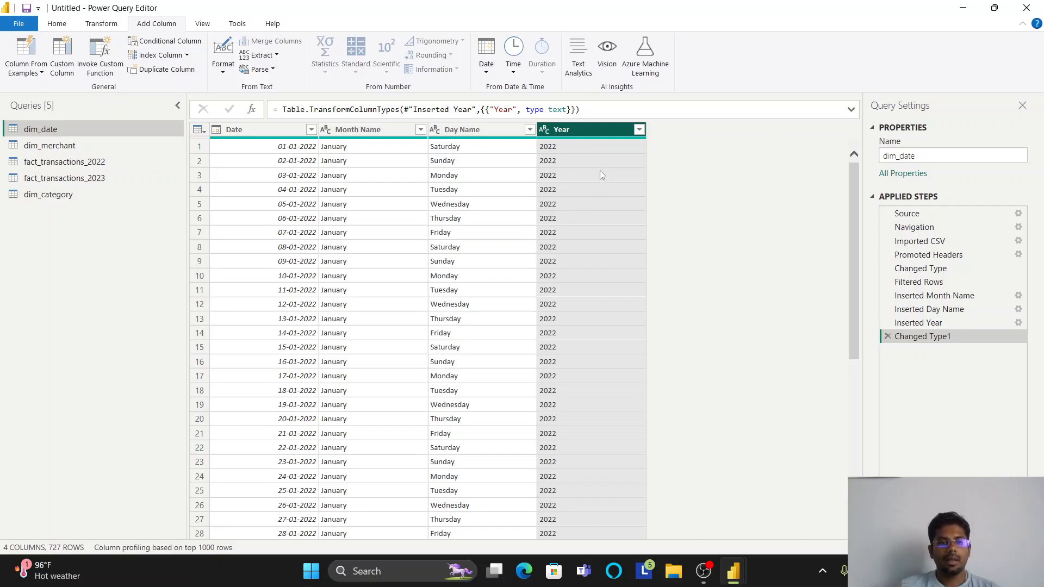
# - Use the first row as headers in dim_merchant and check the values listed in the MerchantID column
pyautogui.click(79, 146)
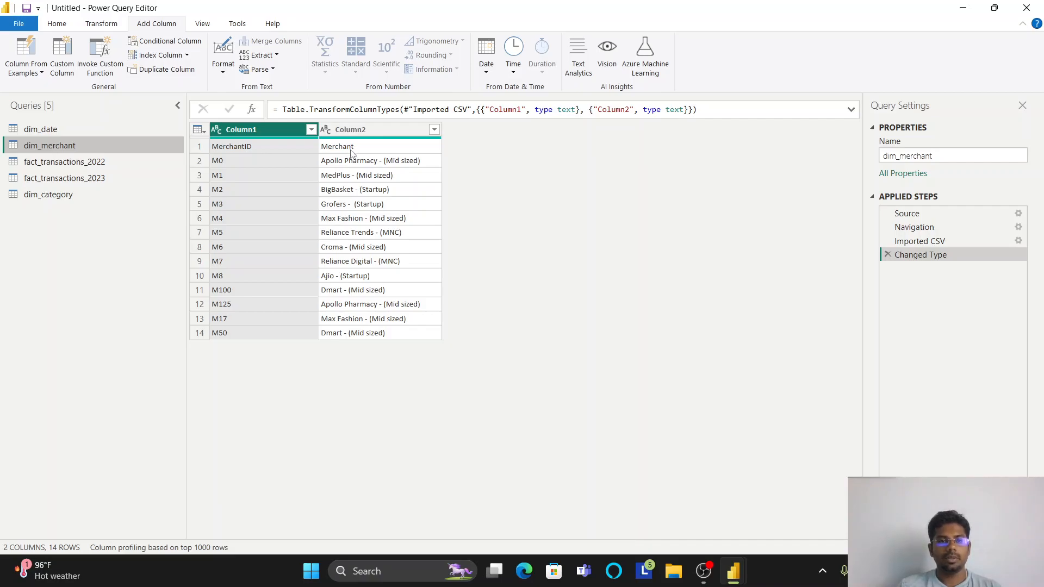
pyautogui.click(200, 131)
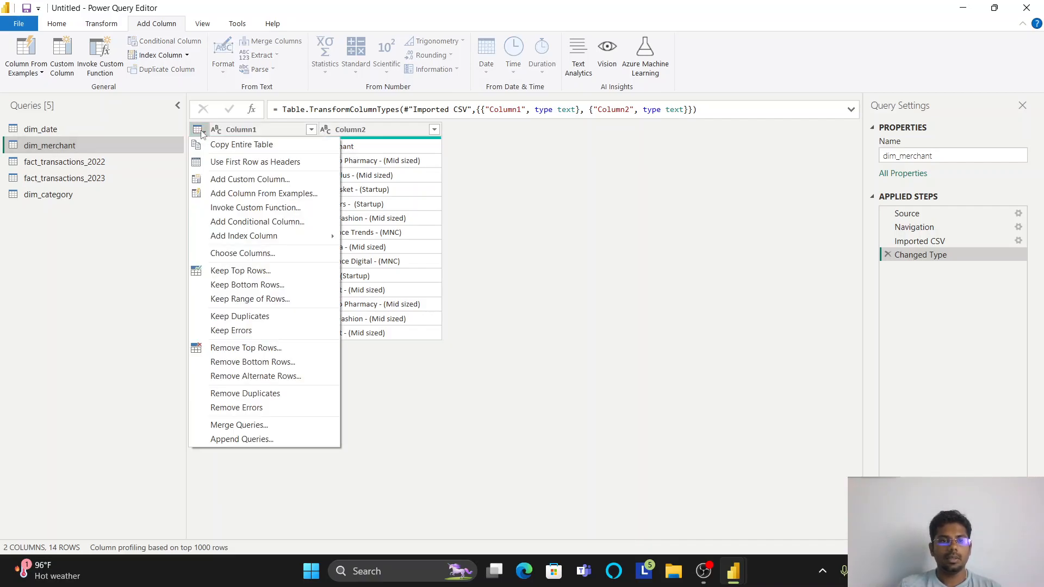
pyautogui.click(225, 168)
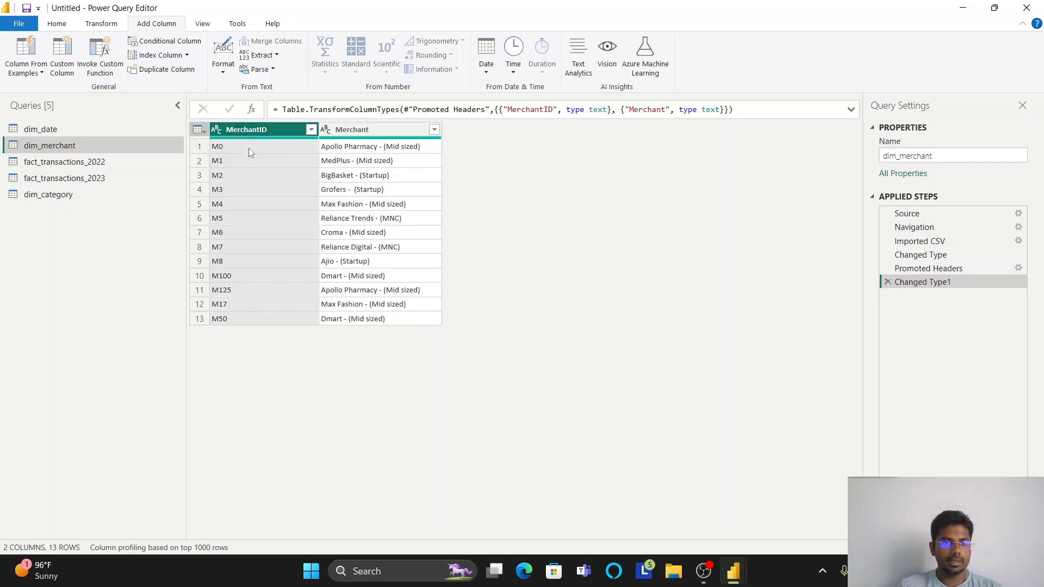
pyautogui.click(311, 128)
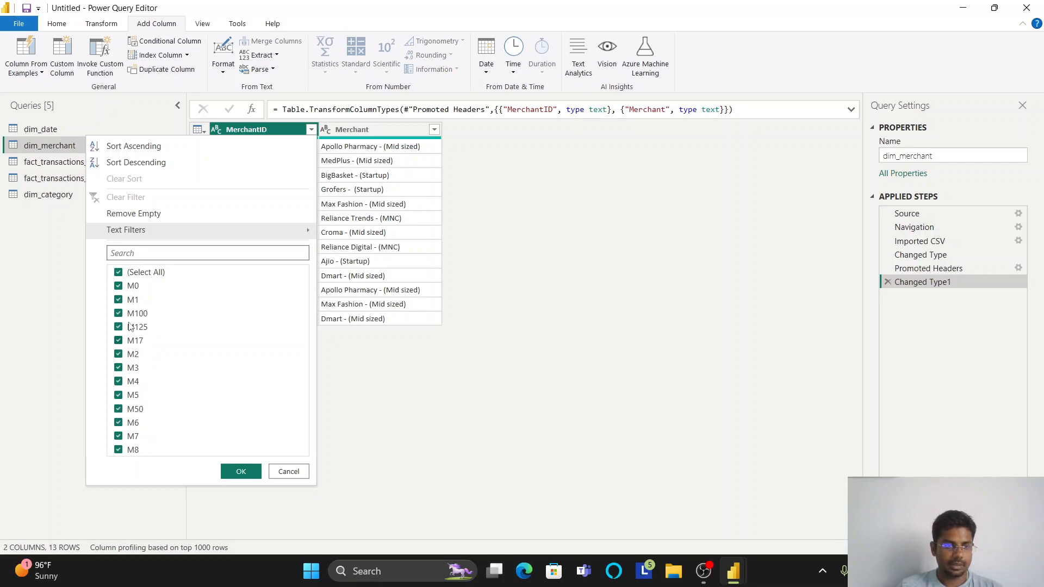
pyautogui.click(276, 129)
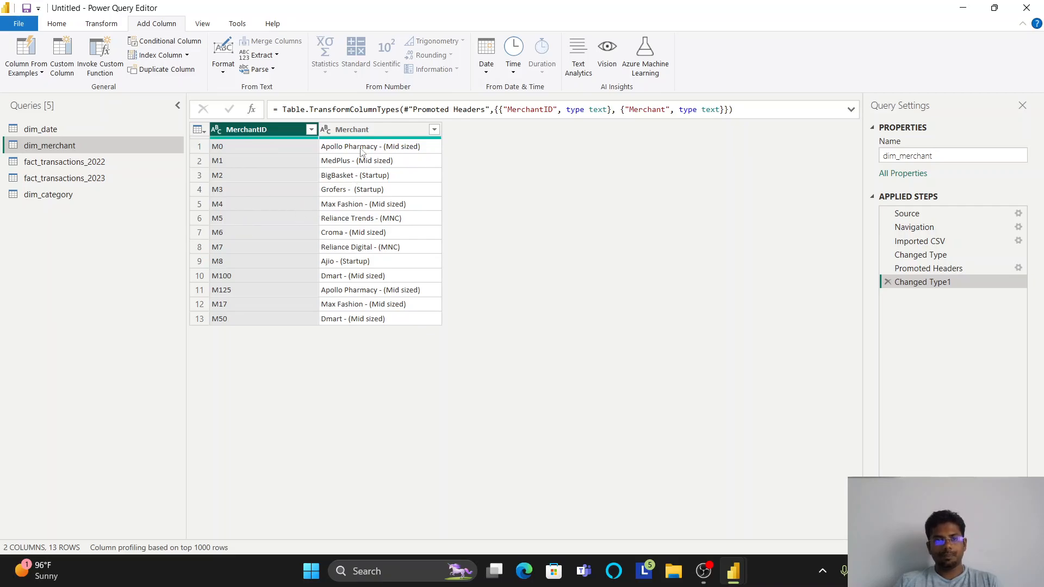
# - Split the Merchant column of dim_merchant by the custom delimiter "-" at each occurrence of the delimiter
pyautogui.click(362, 132)
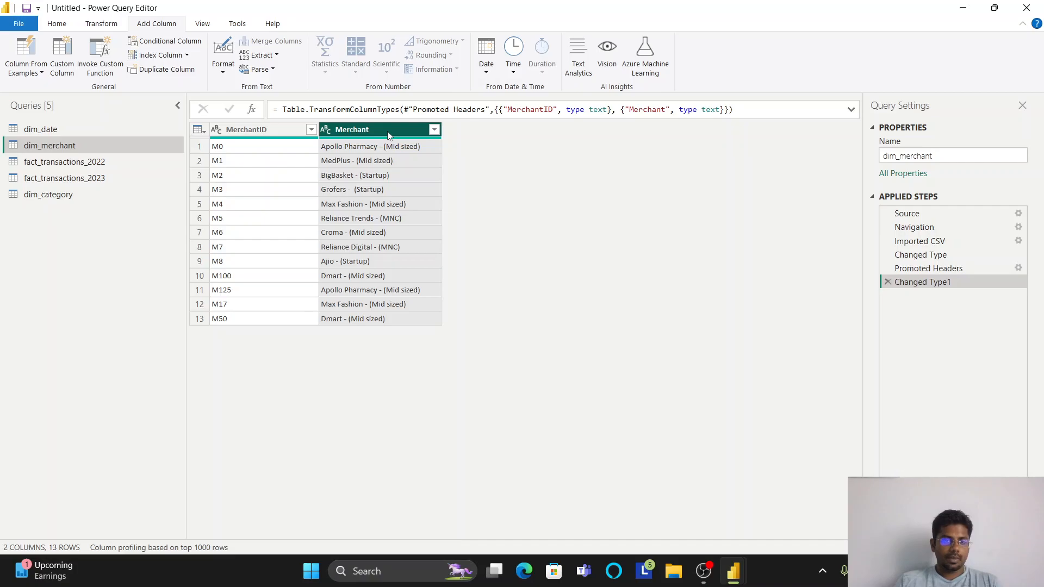
pyautogui.click(104, 25)
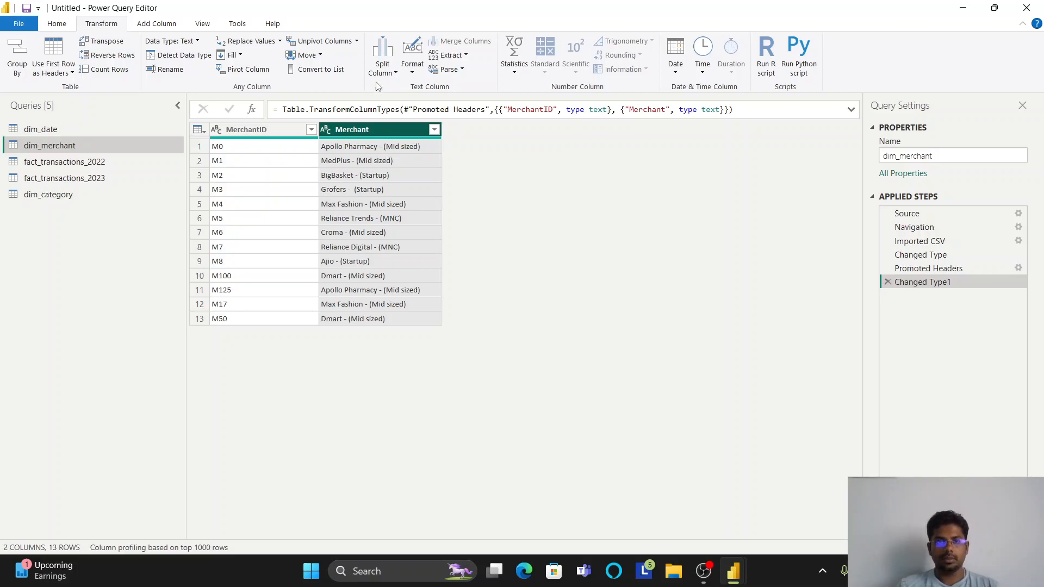
pyautogui.click(383, 73)
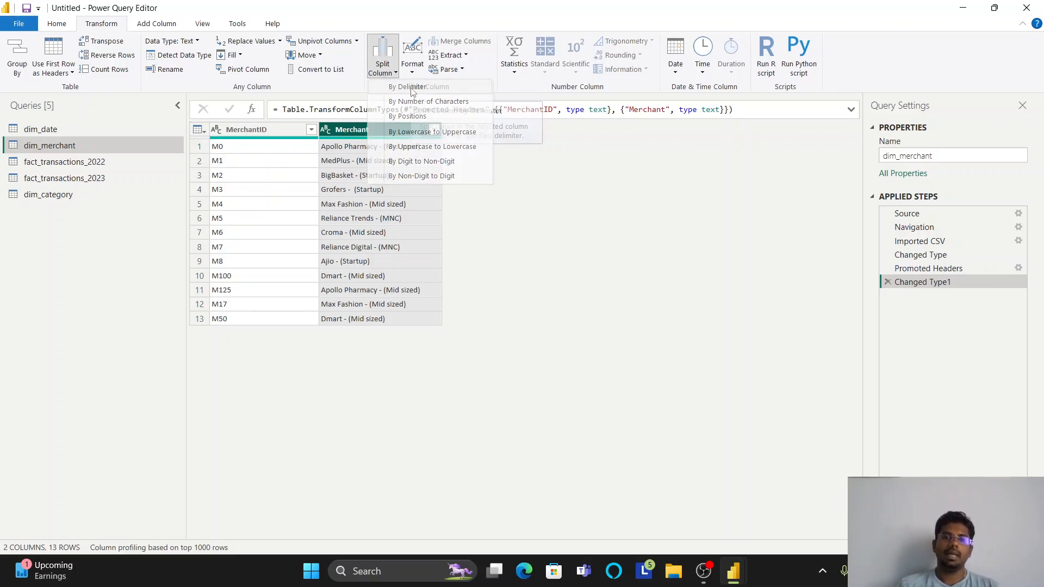
pyautogui.click(412, 88)
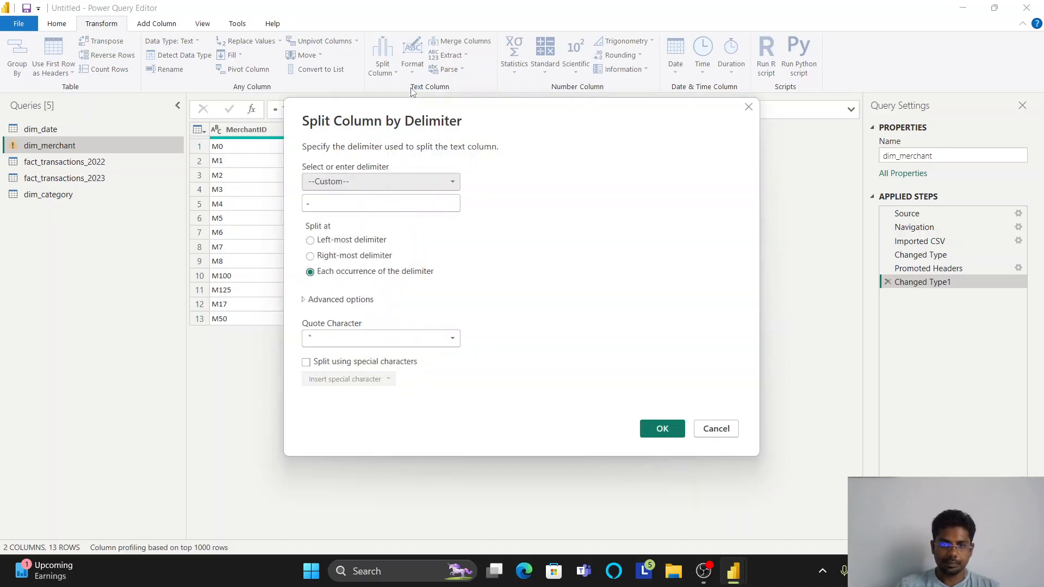
pyautogui.click(672, 429)
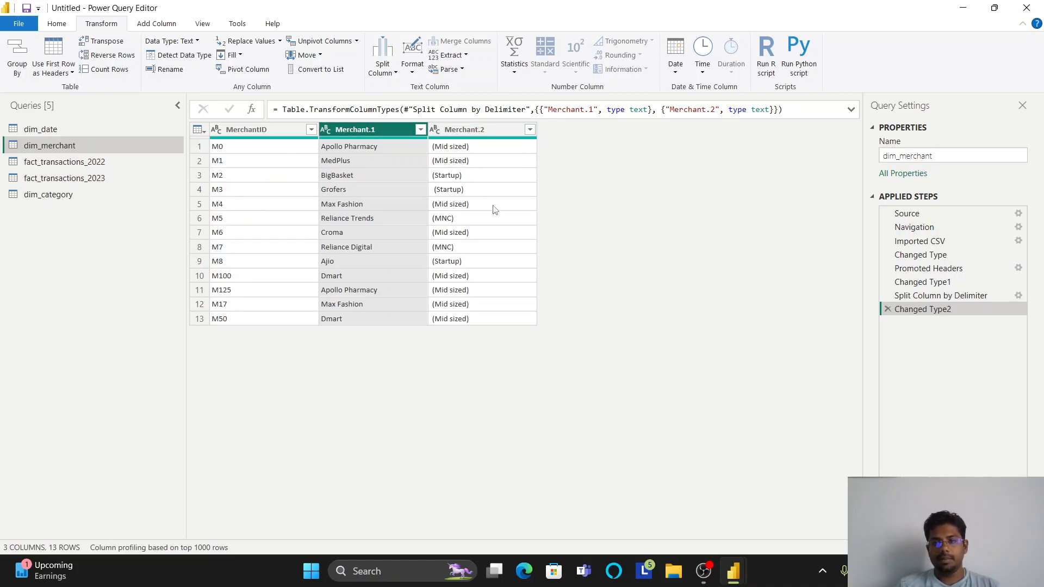
# - Rename the split columns in dim_merchant: Merchant.1 as Merchant and Merchant.2 as Segment
pyautogui.doubleClick(396, 135)
pyautogui.write('Merchant')
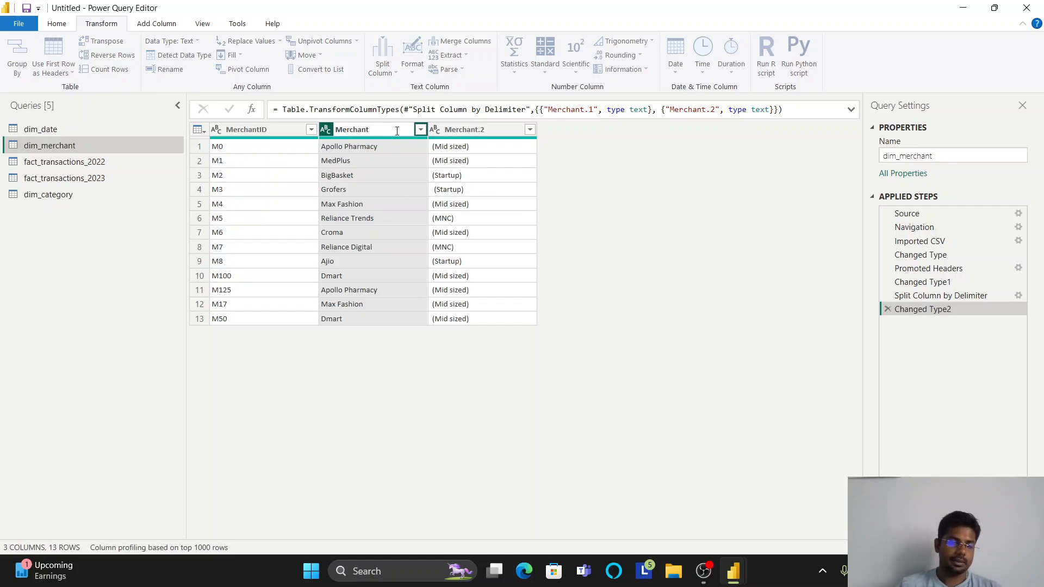
pyautogui.press('Return')
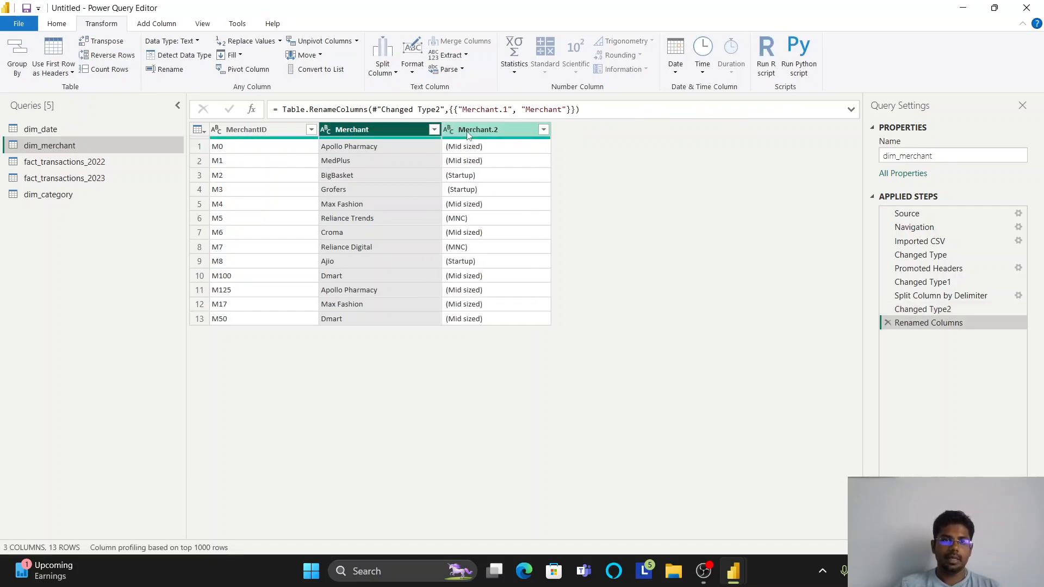
pyautogui.doubleClick(468, 133)
pyautogui.doubleClick(468, 131)
pyautogui.tripleClick(467, 132)
pyautogui.write('Sege')
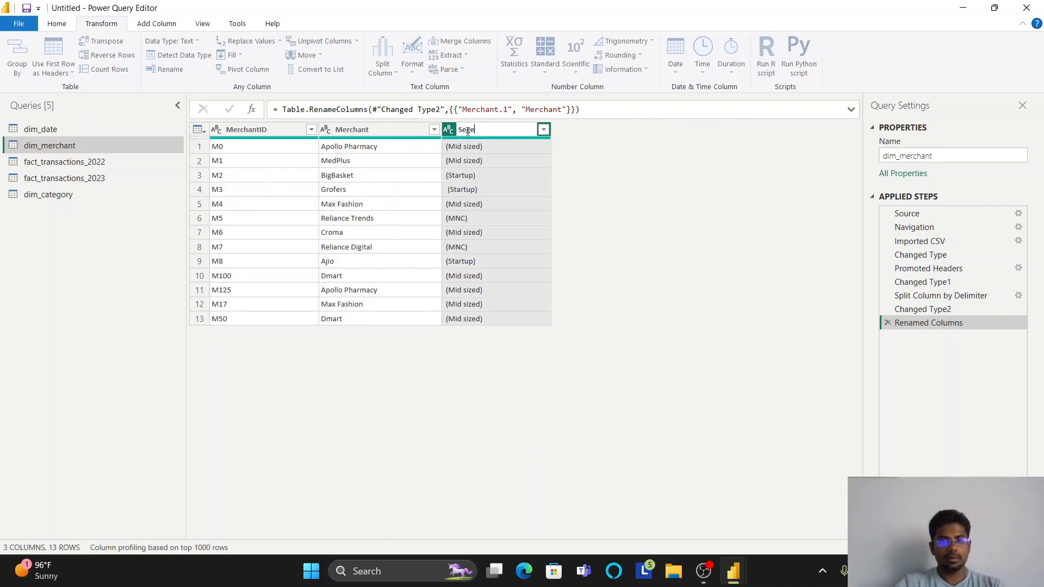
pyautogui.press('BackSpace')
pyautogui.write('ment')
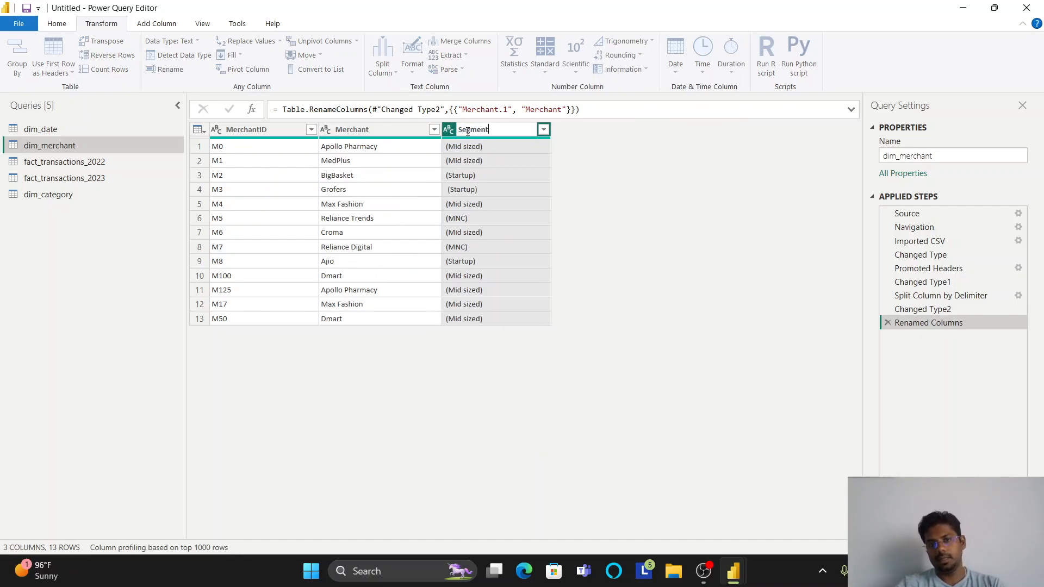
pyautogui.press('Return')
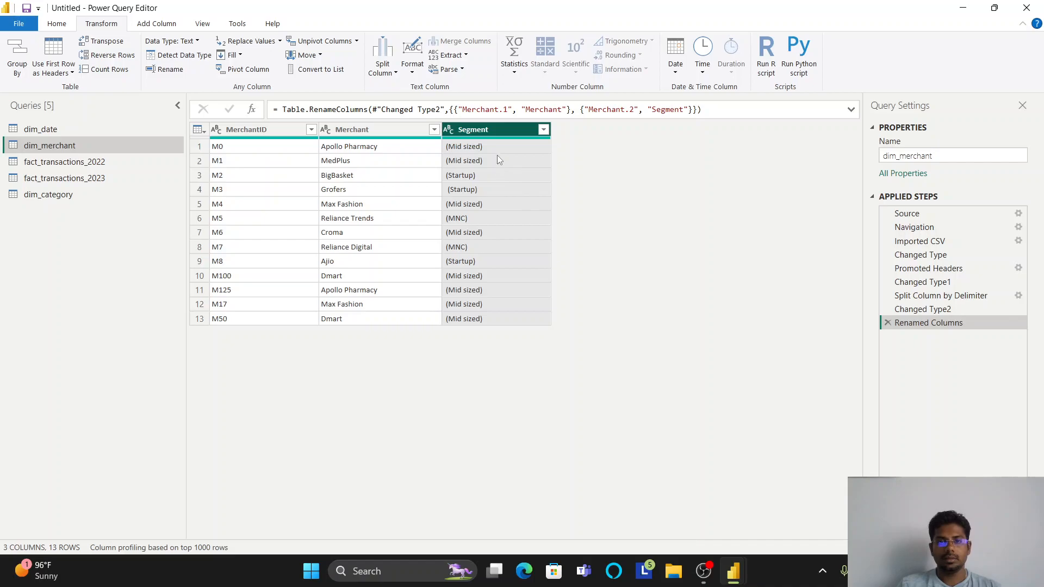
# - Replace the value "(Mid sized)" with "Mid sized" in the Segment column, without a leading space in either value
pyautogui.click(479, 148)
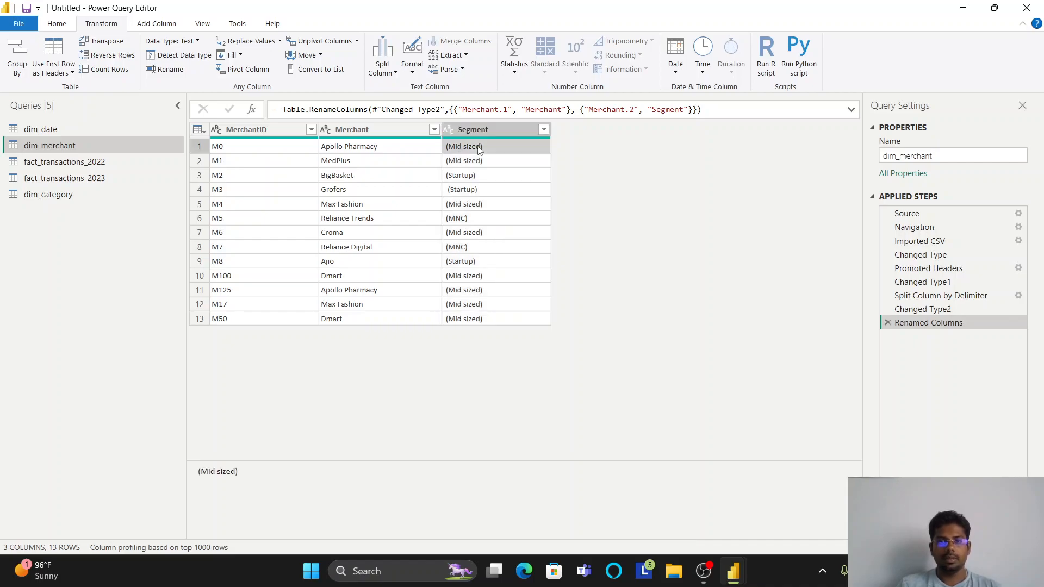
pyautogui.click(479, 130)
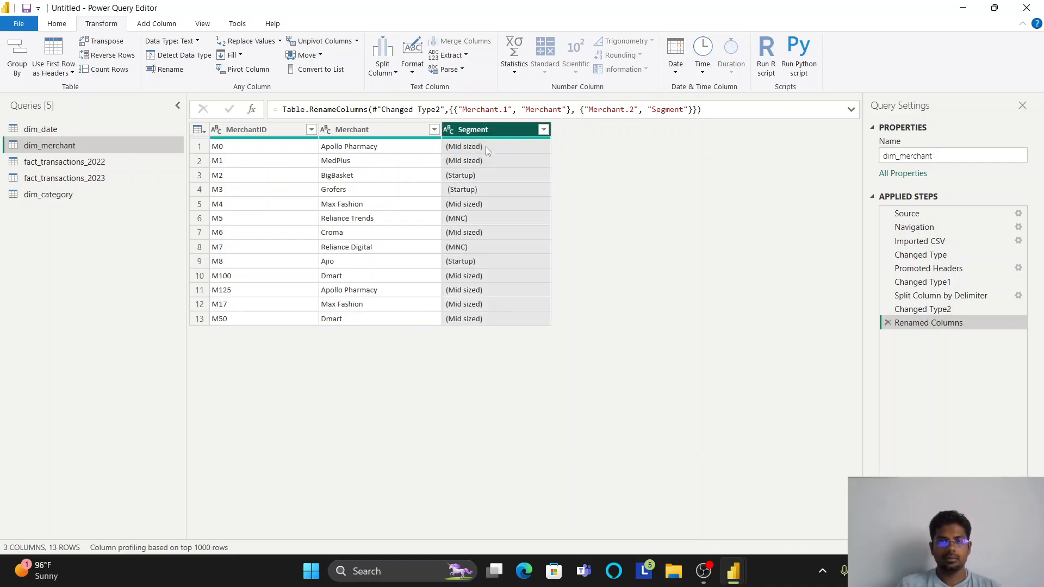
pyautogui.click(498, 148)
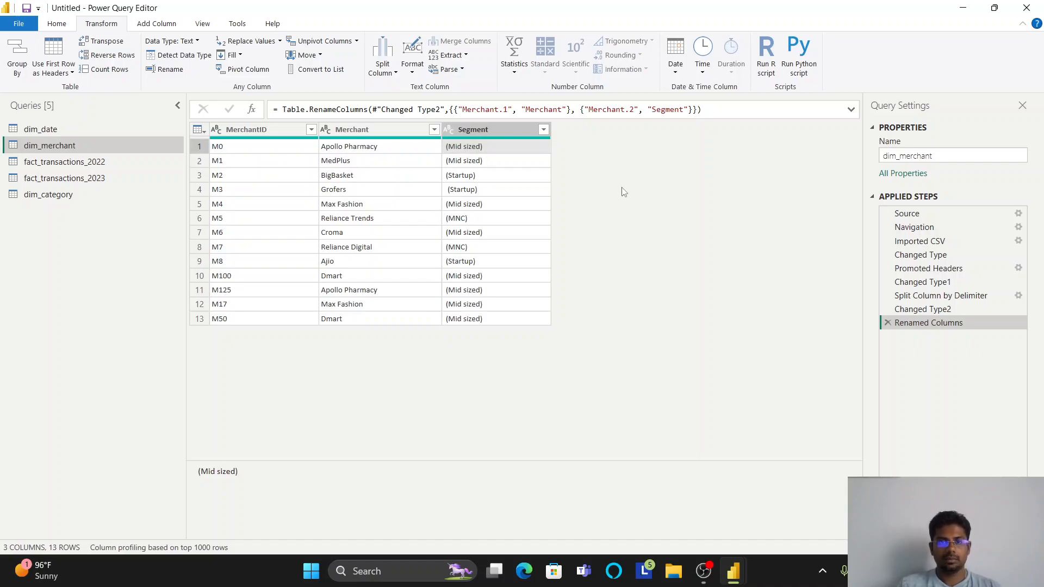
pyautogui.tripleClick(224, 472)
pyautogui.hotkey('ctrl', 'c')
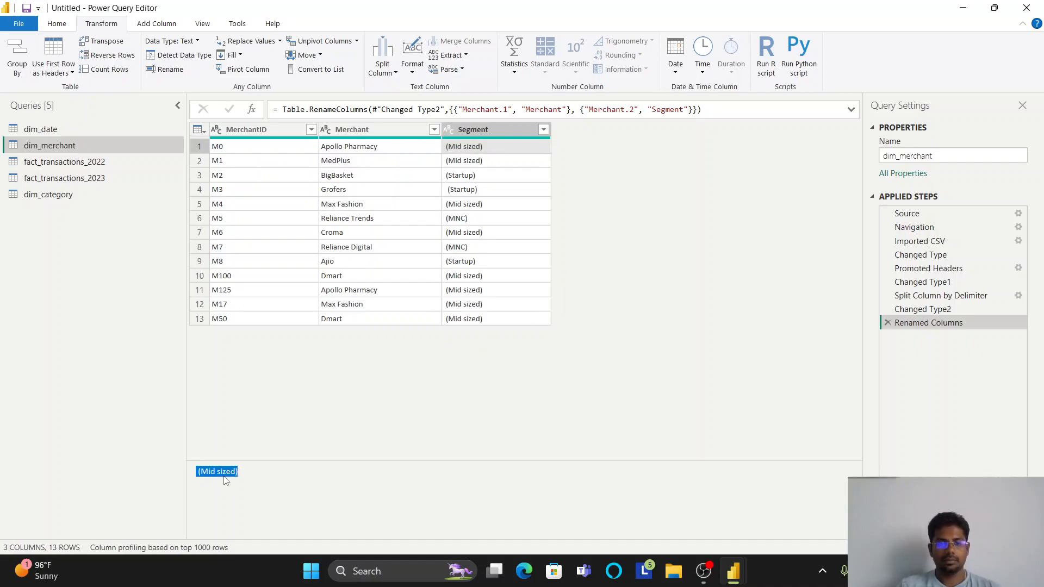
pyautogui.rightClick(522, 135)
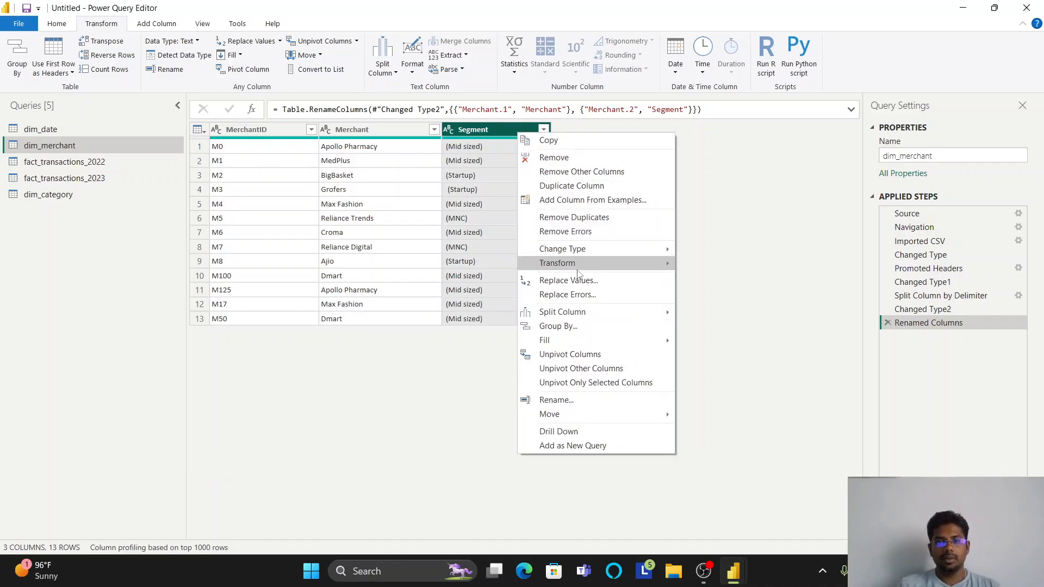
pyautogui.press('Escape')
pyautogui.hotkey('ctrl', 'v')
pyautogui.click(376, 291)
pyautogui.hotkey('ctrl', 'v')
pyautogui.press('BackSpace')
pyautogui.hotkey('ctrl', 'Left')
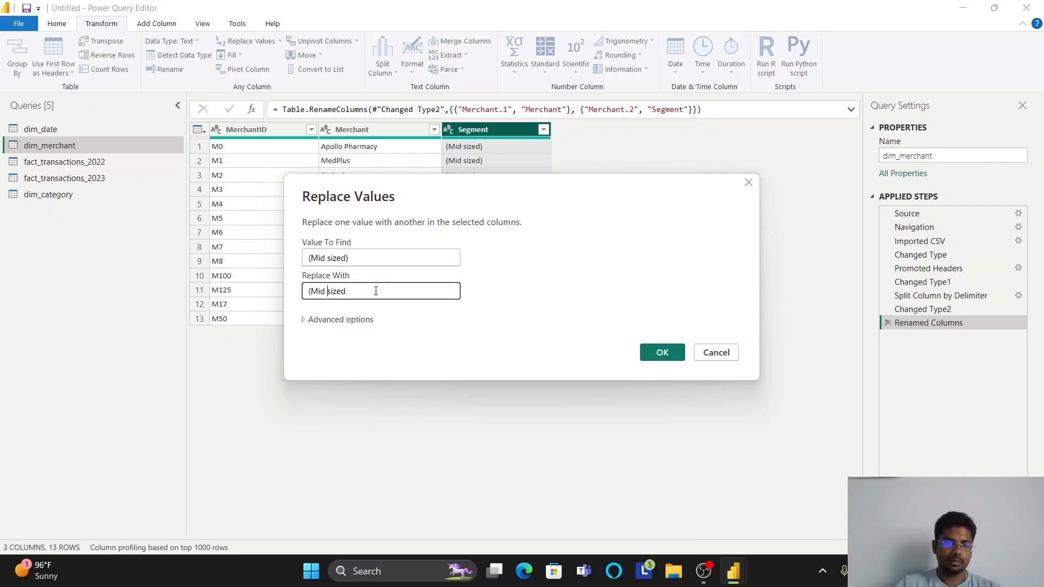
pyautogui.press('BackSpace')
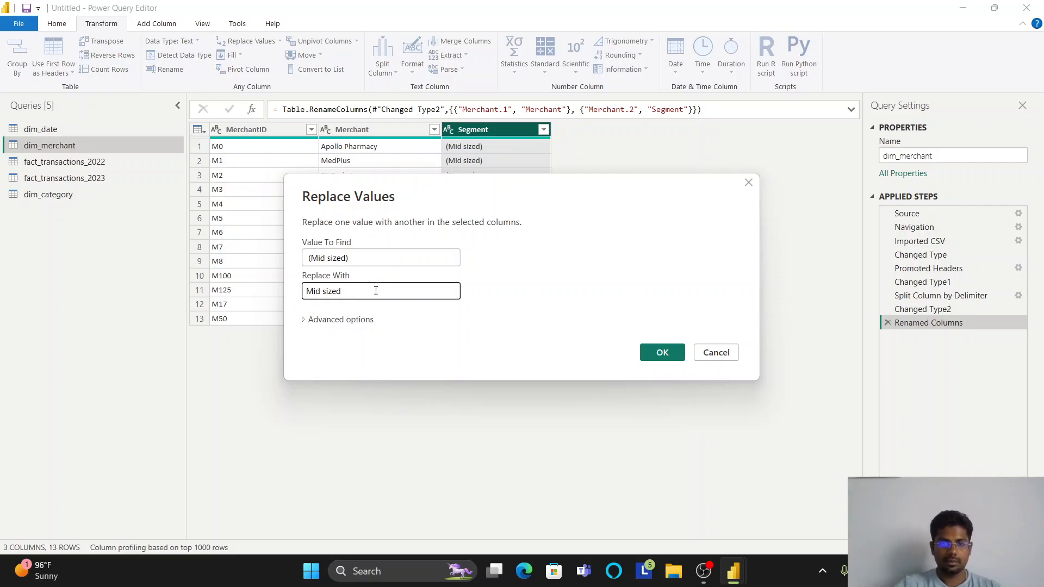
pyautogui.click(345, 262)
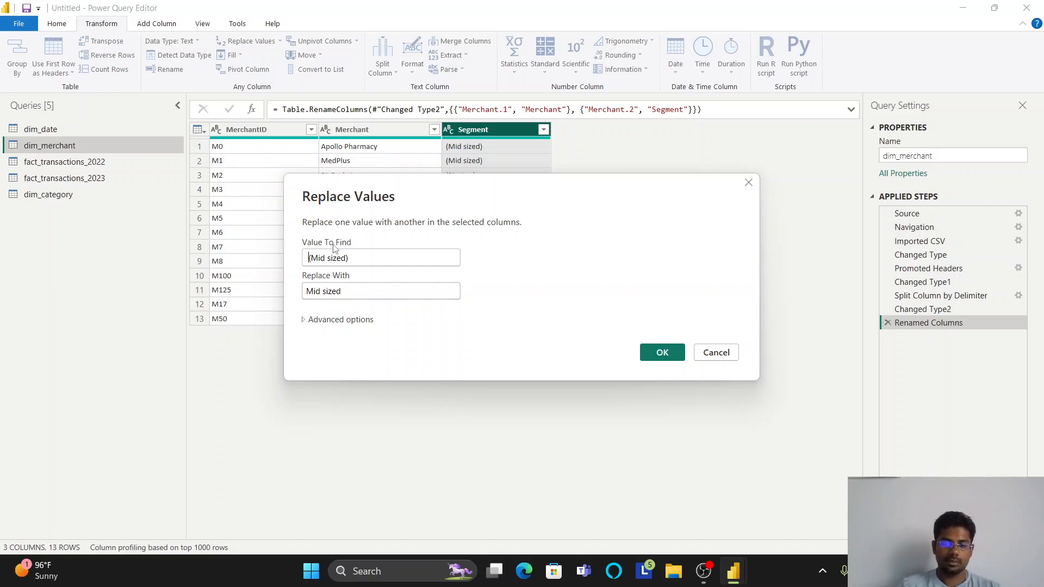
pyautogui.click(333, 245)
pyautogui.press('BackSpace')
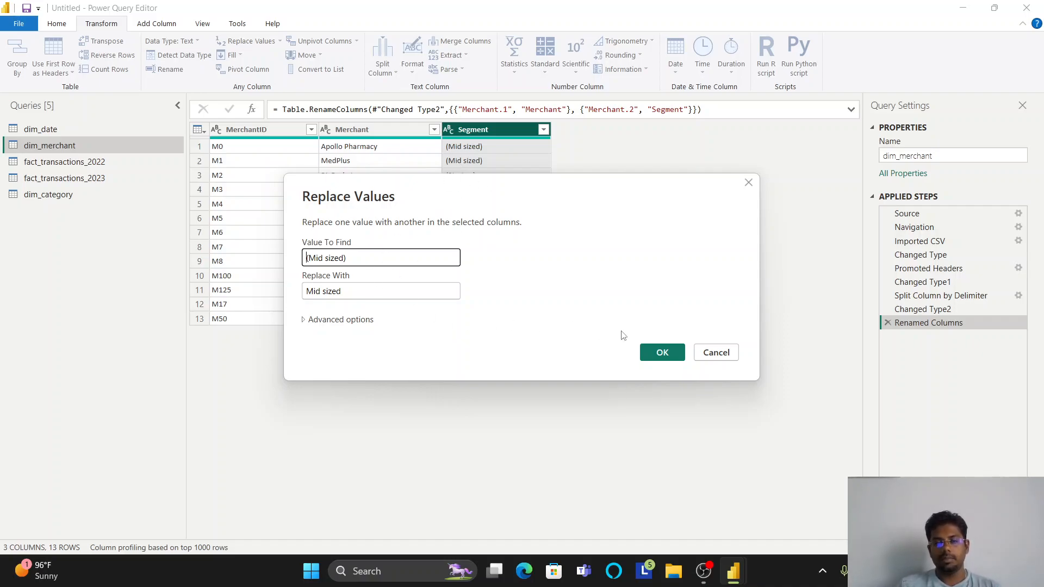
pyautogui.click(678, 348)
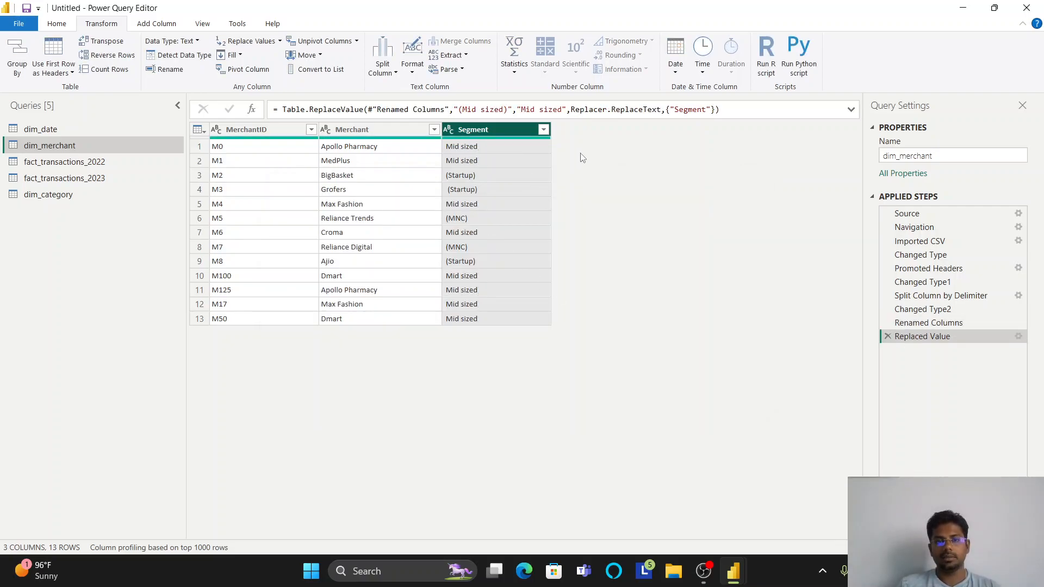
# - Replace the value "(Startup)" with "Startup" in the Segment column, without a leading space in either value
pyautogui.click(459, 177)
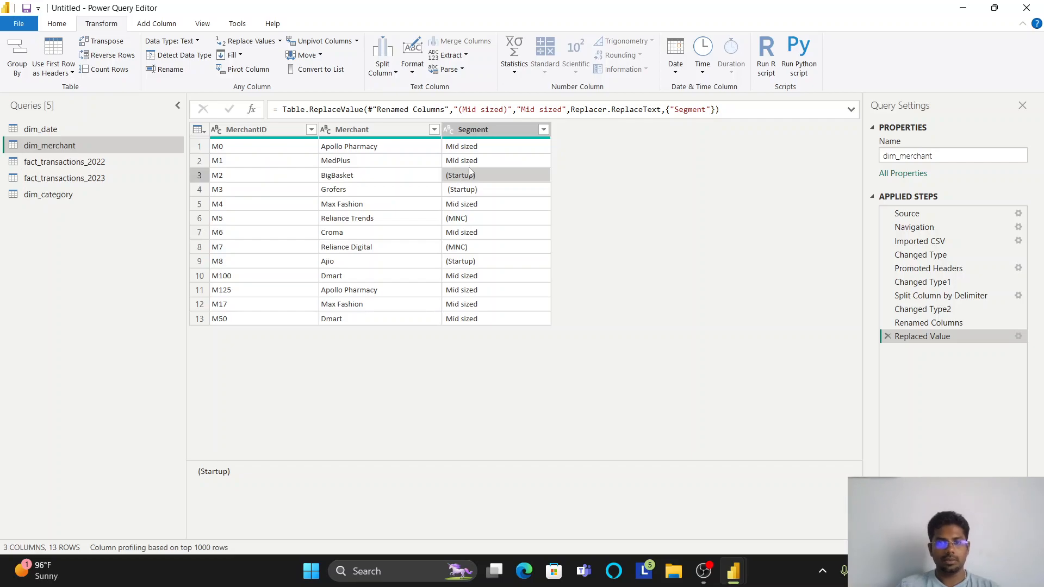
pyautogui.rightClick(503, 135)
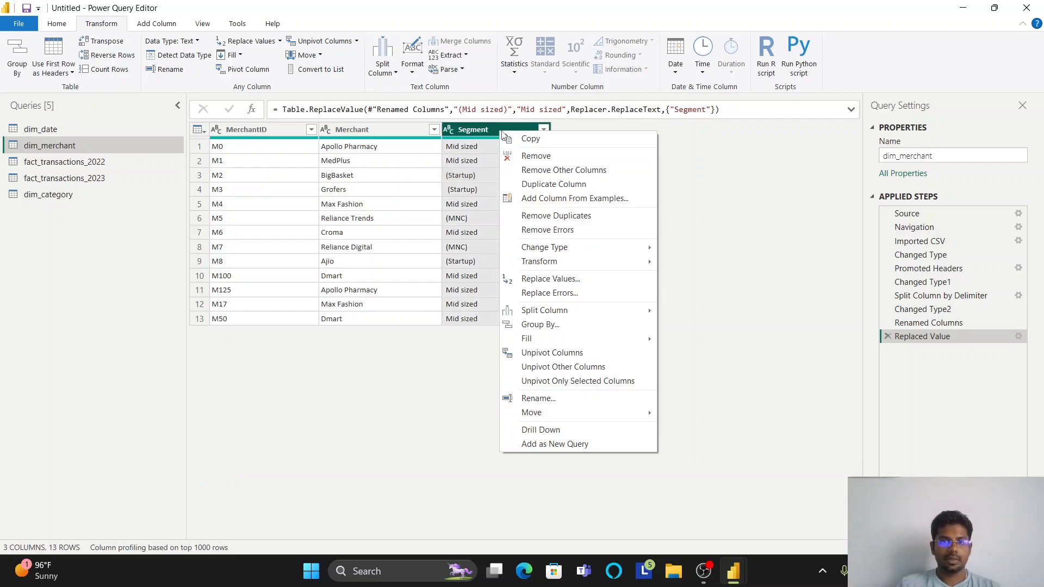
pyautogui.click(595, 281)
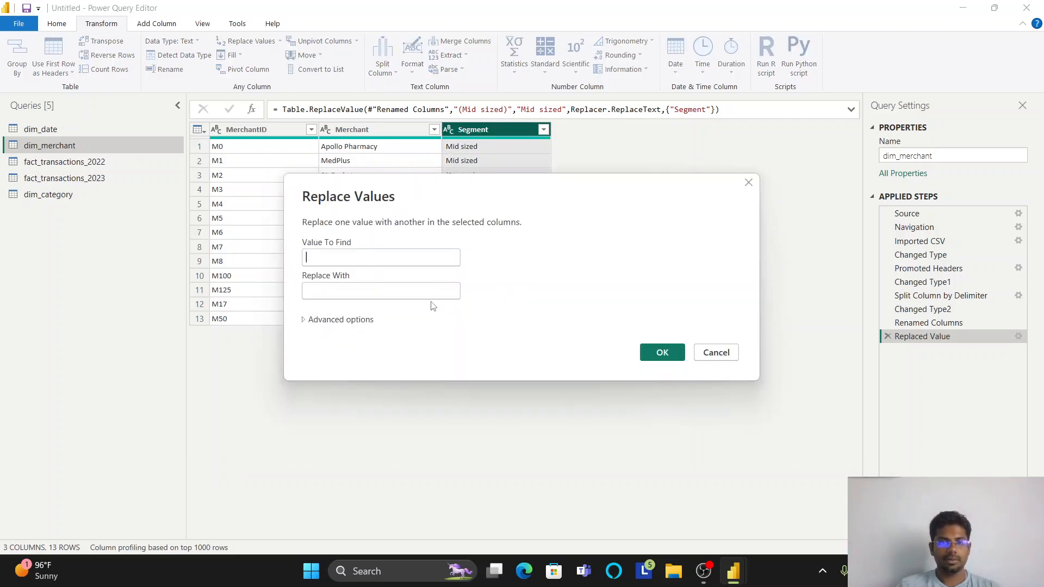
pyautogui.write('(Startup)')
pyautogui.click(389, 291)
pyautogui.write('(Startup)')
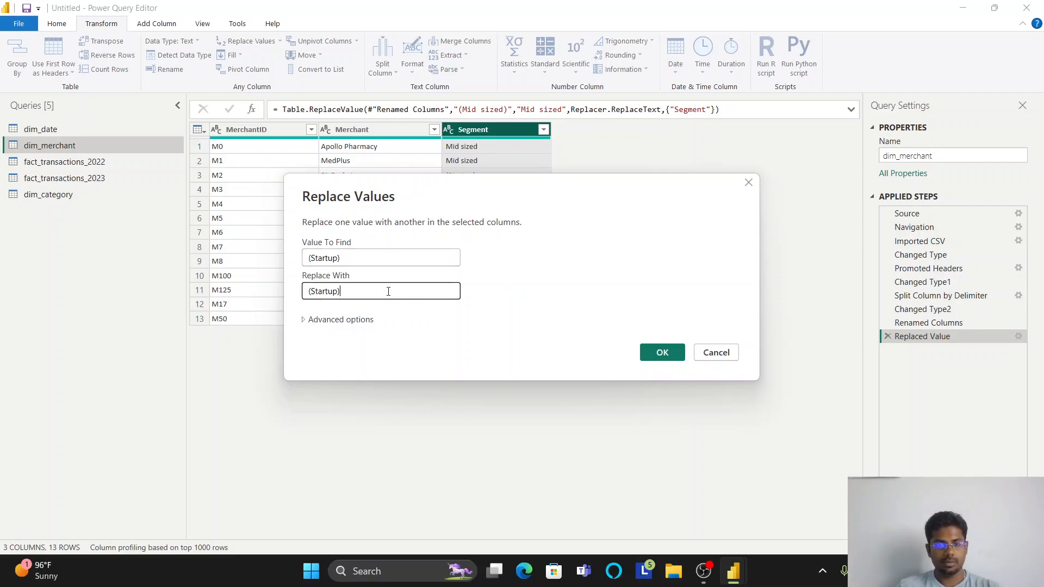
pyautogui.click(308, 257)
pyautogui.press('BackSpace')
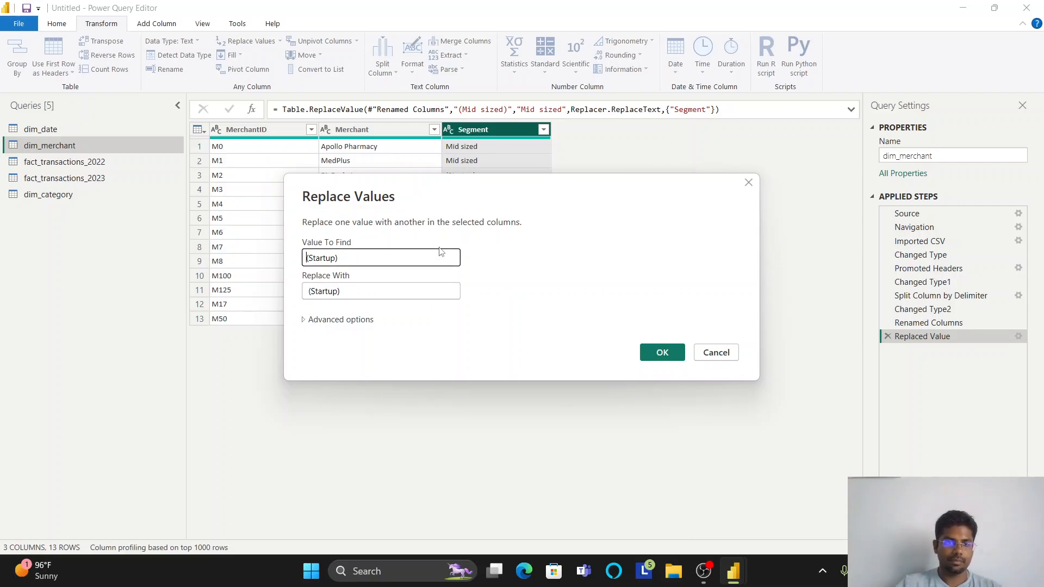
pyautogui.press('Tab')
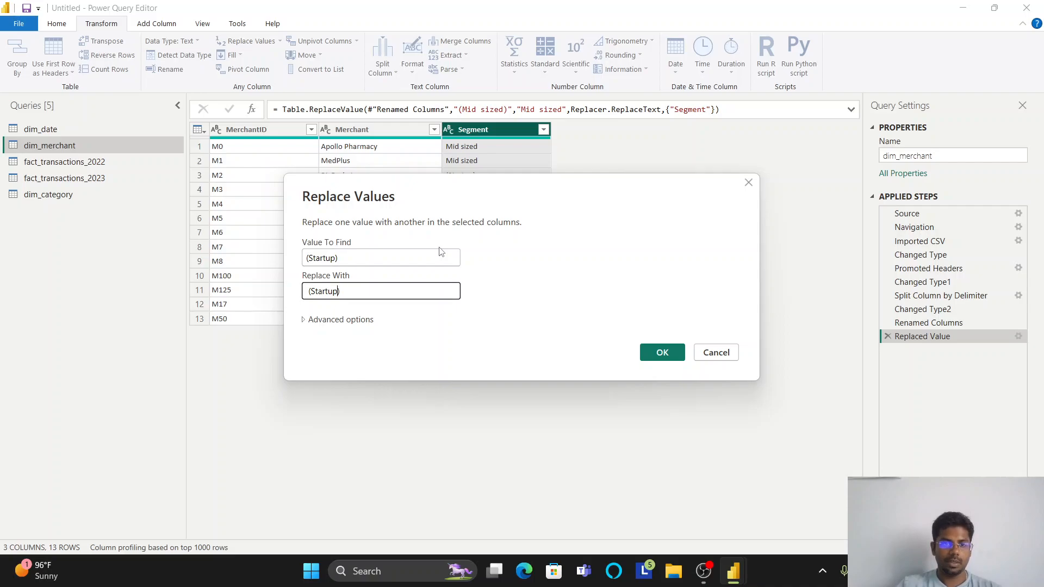
pyautogui.press('BackSpace')
pyautogui.press('Delete')
pyautogui.press('End')
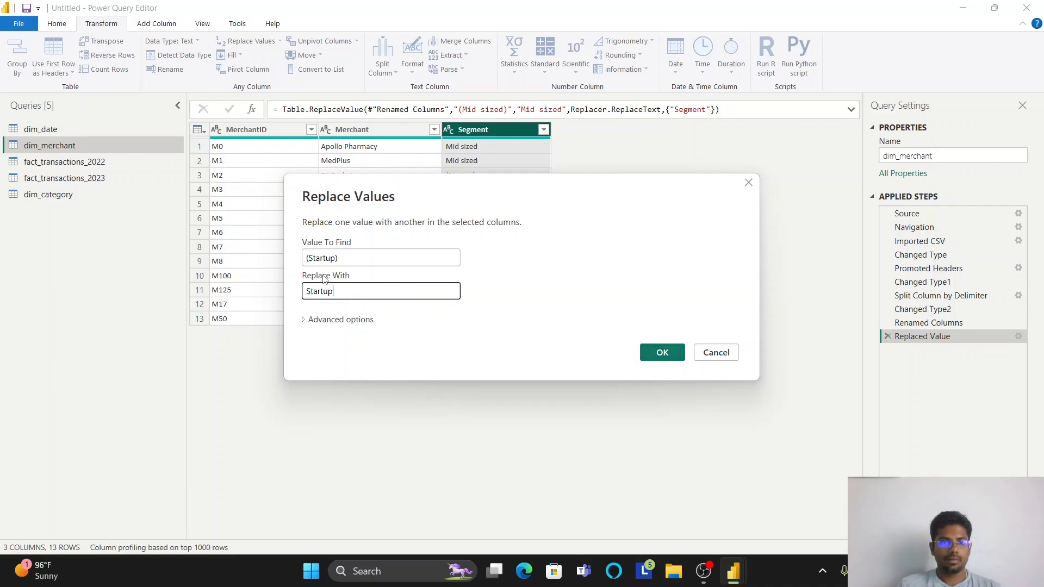
pyautogui.click(307, 259)
pyautogui.click(661, 352)
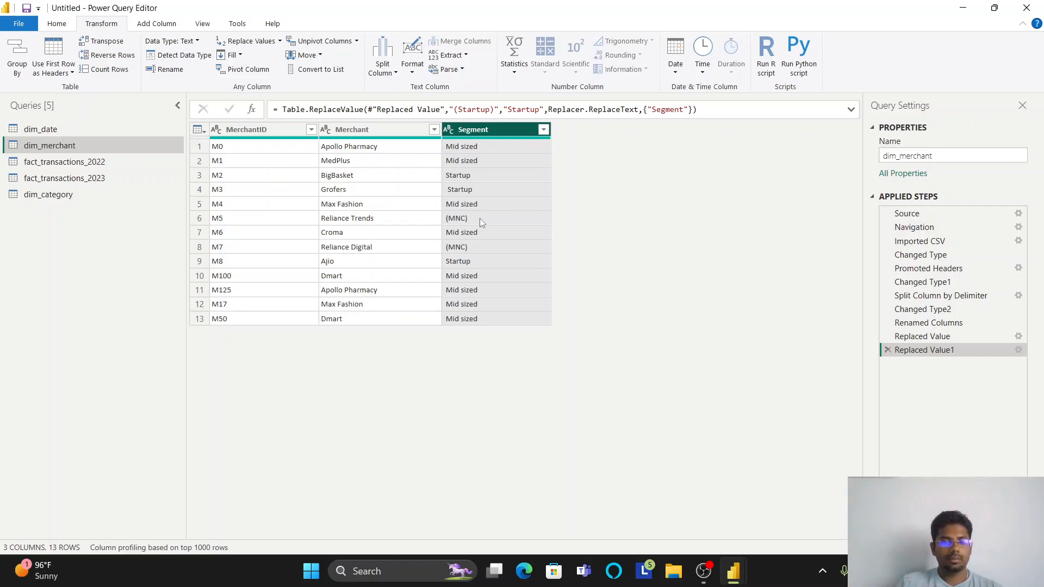
# - Replace the value "(MNC)" with "MNC" in the Segment column and check the Segment value in the Grofers row
pyautogui.click(460, 220)
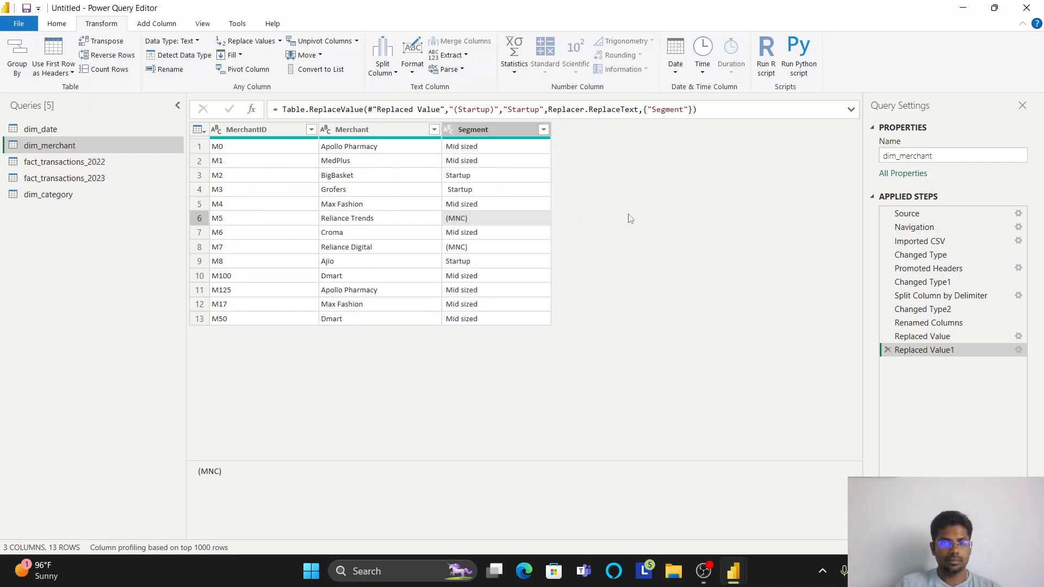
pyautogui.click(503, 129)
pyautogui.click(345, 130)
pyautogui.click(454, 131)
pyautogui.click(457, 246)
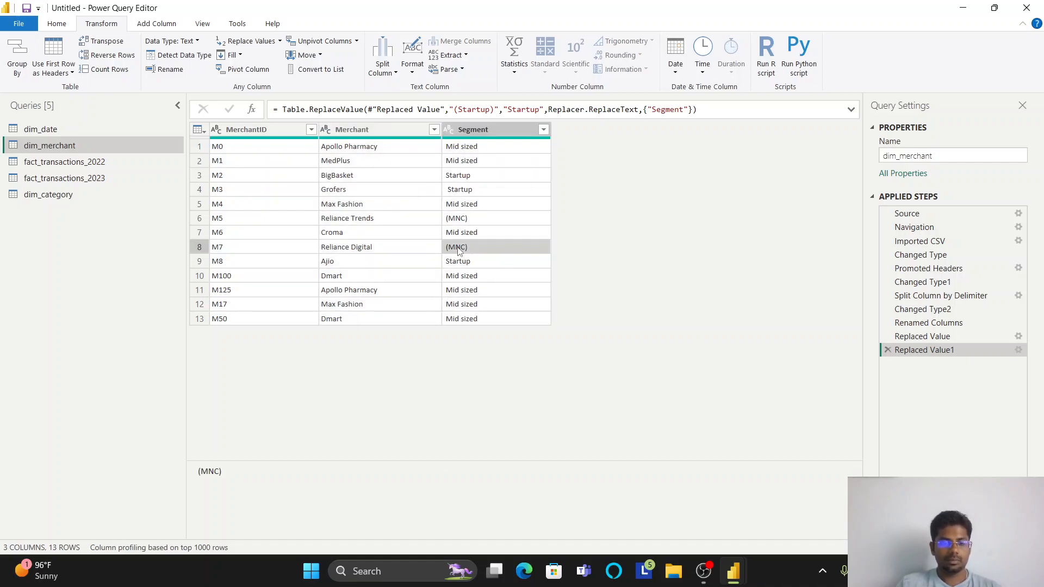
pyautogui.rightClick(485, 126)
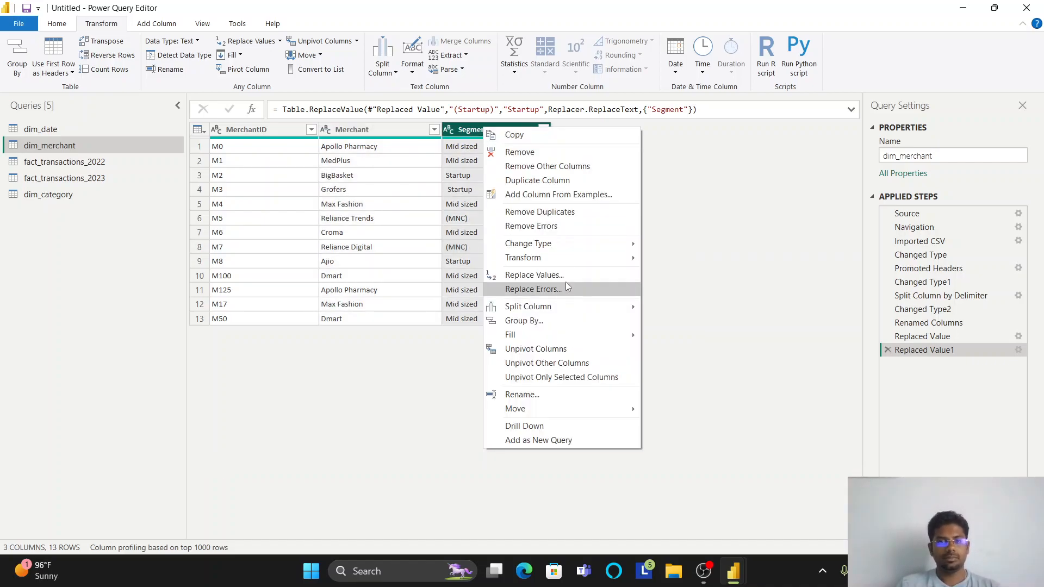
pyautogui.click(566, 277)
pyautogui.write('(MNC)')
pyautogui.click(375, 290)
pyautogui.write('(MNC)')
pyautogui.click(309, 258)
pyautogui.press('BackSpace')
pyautogui.click(384, 283)
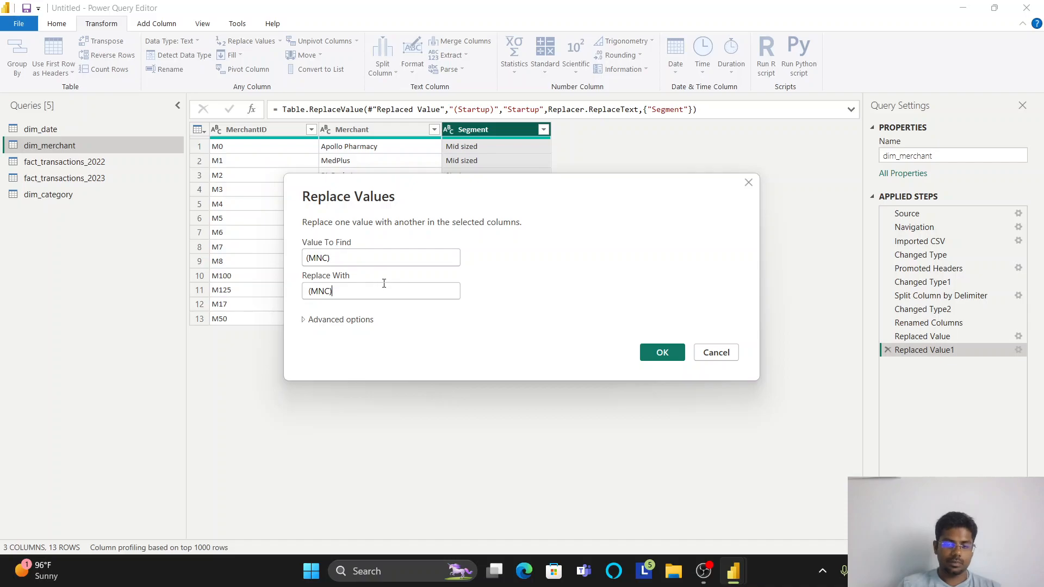
pyautogui.press('Left')
pyautogui.press('Left')
pyautogui.press('Left')
pyautogui.press('Left')
pyautogui.press('BackSpace')
pyautogui.press('Delete')
pyautogui.press('Right')
pyautogui.press('Right')
pyautogui.press('Right')
pyautogui.press('Right')
pyautogui.press('BackSpace')
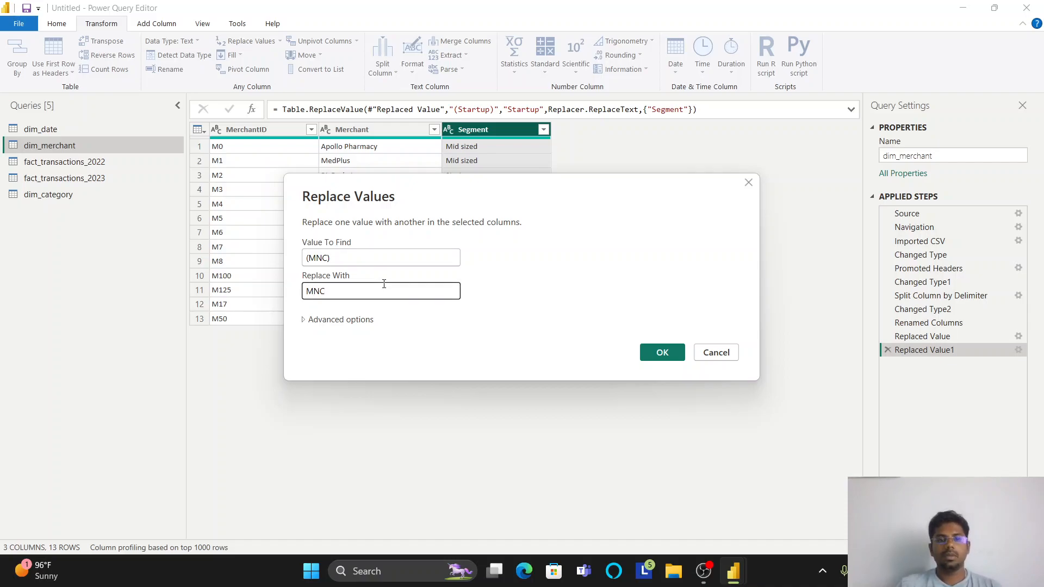
pyautogui.click(663, 359)
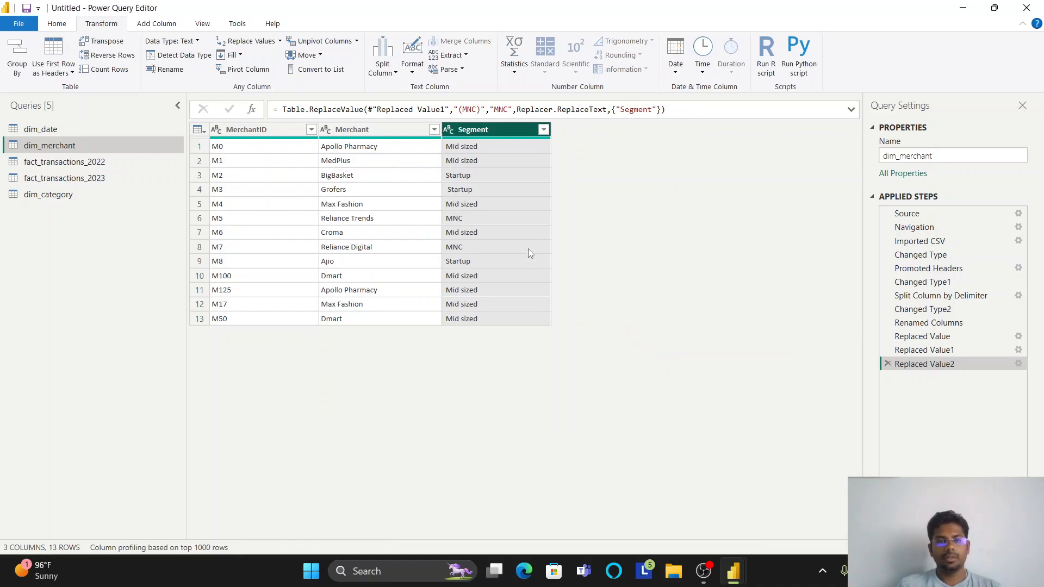
pyautogui.click(473, 191)
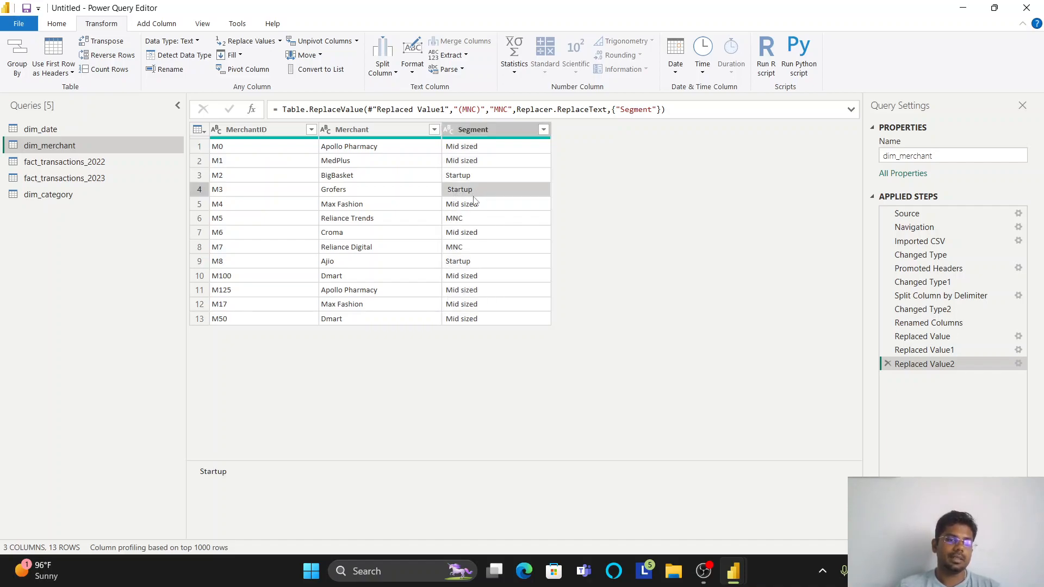
# - Check the distinct values of the Segment column in dim_merchant and trim the column's text
pyautogui.click(544, 129)
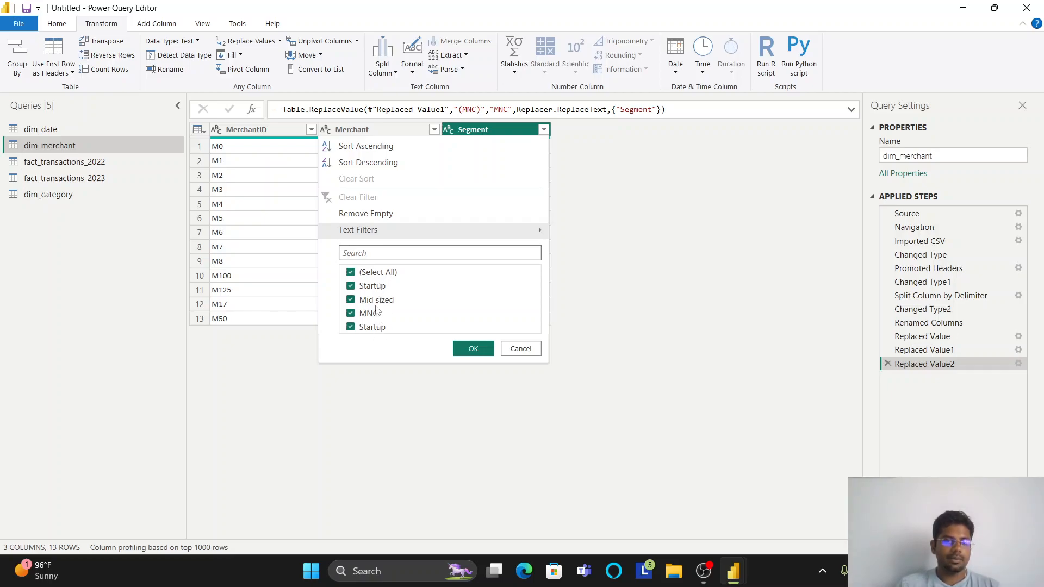
pyautogui.click(472, 349)
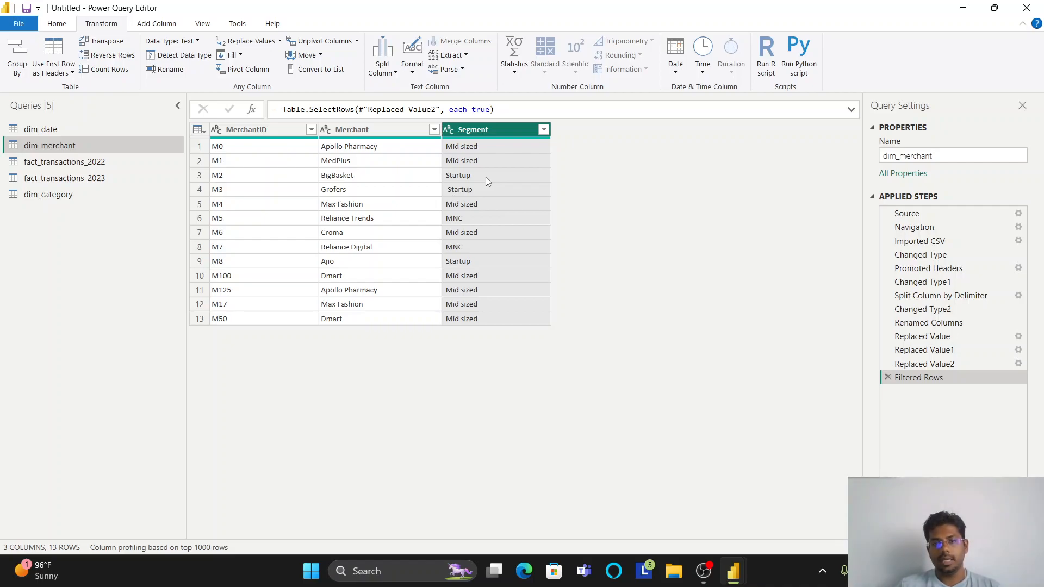
pyautogui.rightClick(493, 129)
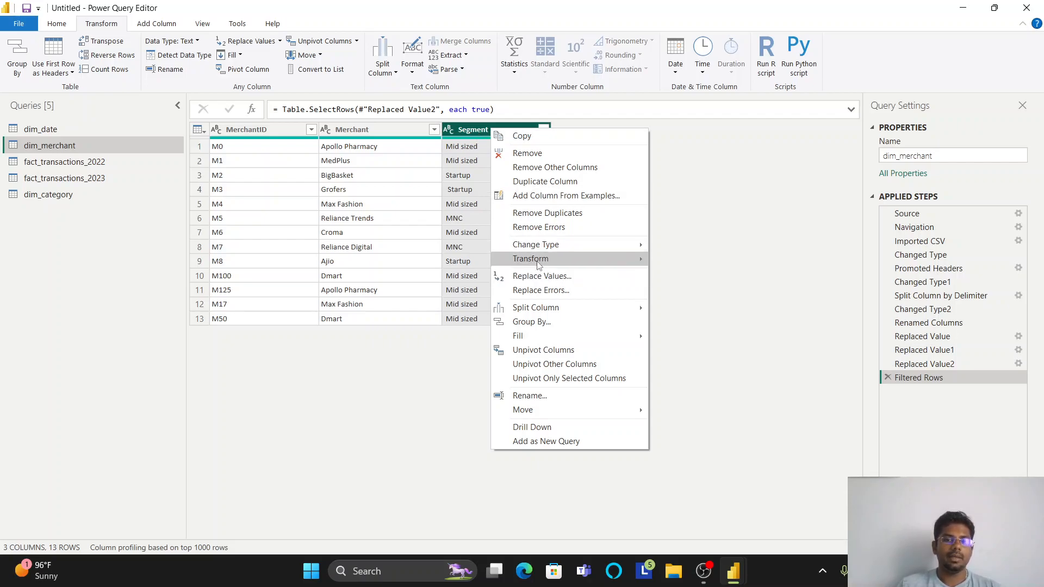
pyautogui.moveTo(537, 264)
pyautogui.click(676, 298)
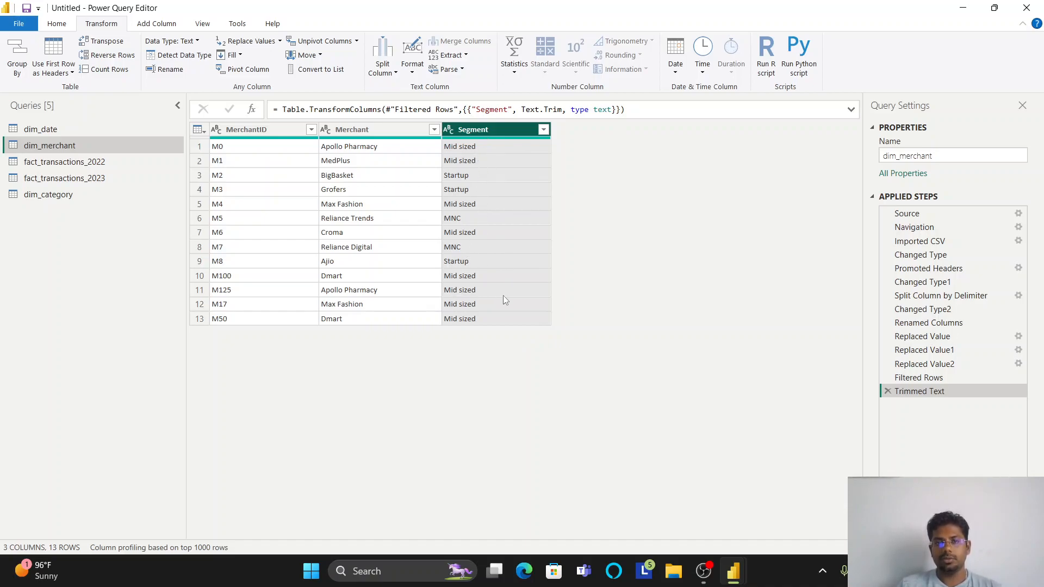
# - Review the distinct values of the Segment and Merchant columns in dim_merchant, keeping every value selected
pyautogui.click(544, 130)
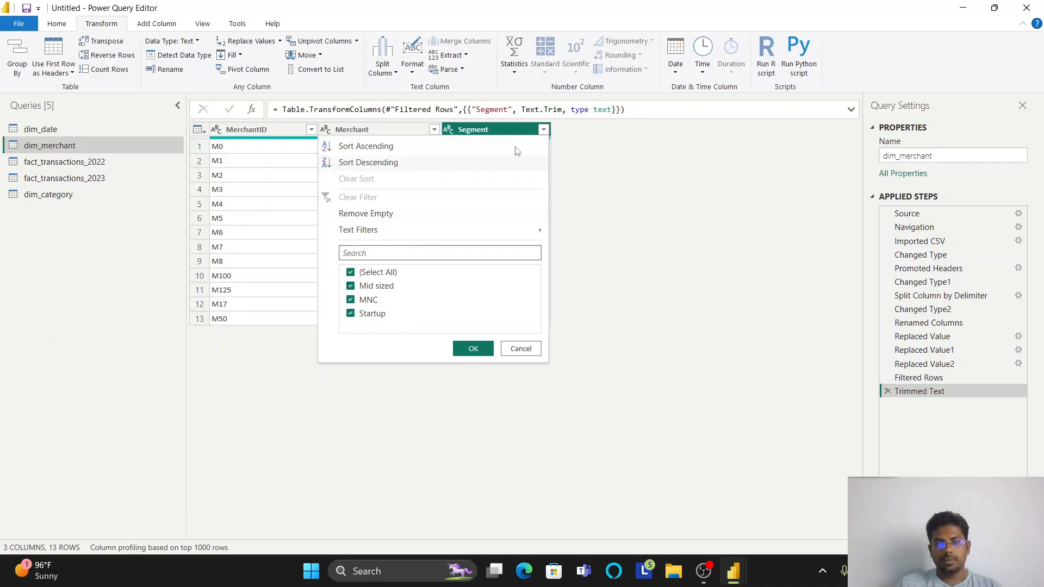
pyautogui.click(433, 130)
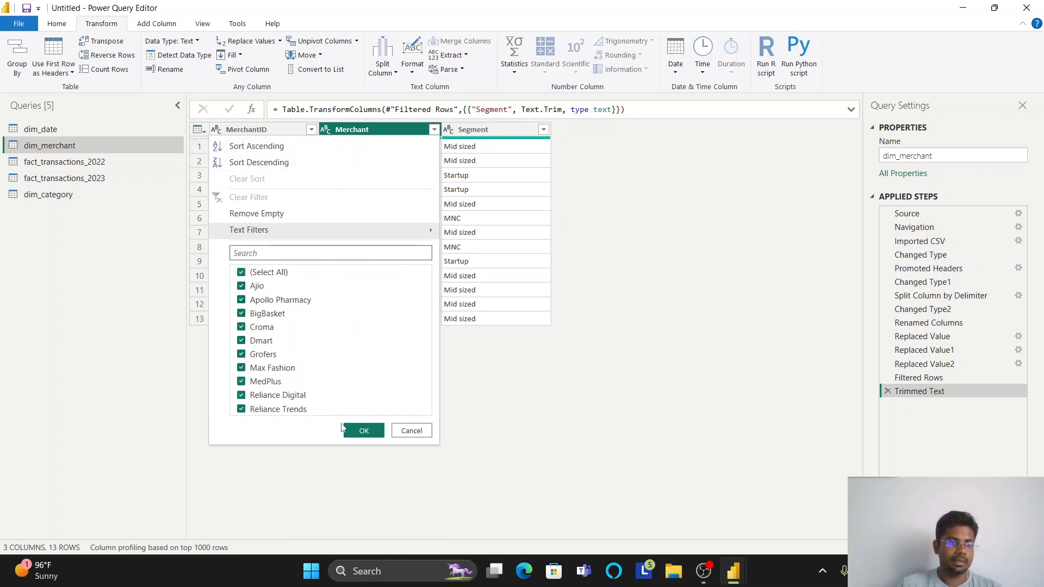
pyautogui.click(363, 431)
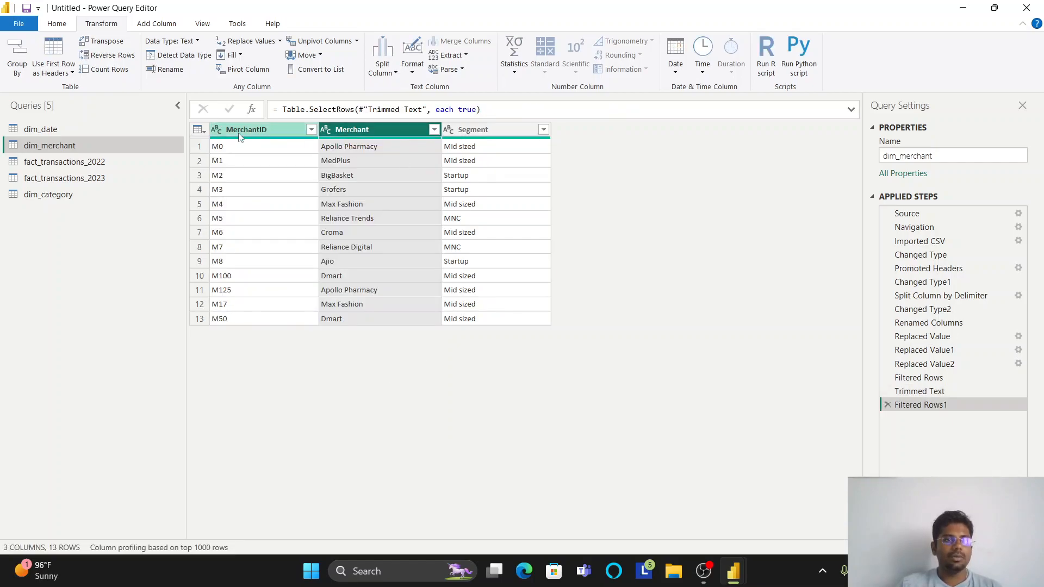
# - Examine the columns and their distinct values in fact_transactions_2022, and look over the rows of fact_transactions_2023
pyautogui.click(77, 162)
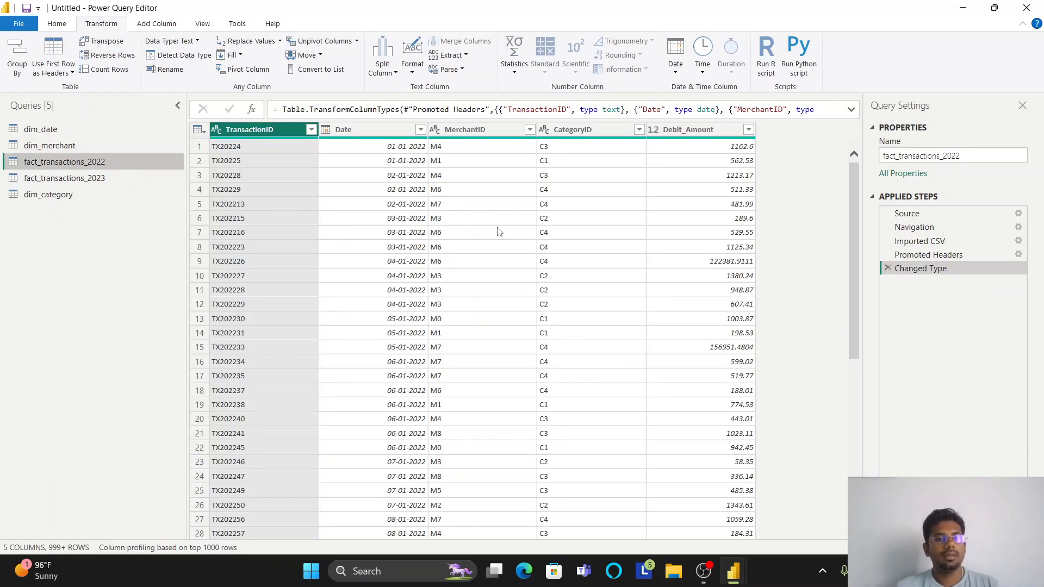
pyautogui.click(311, 129)
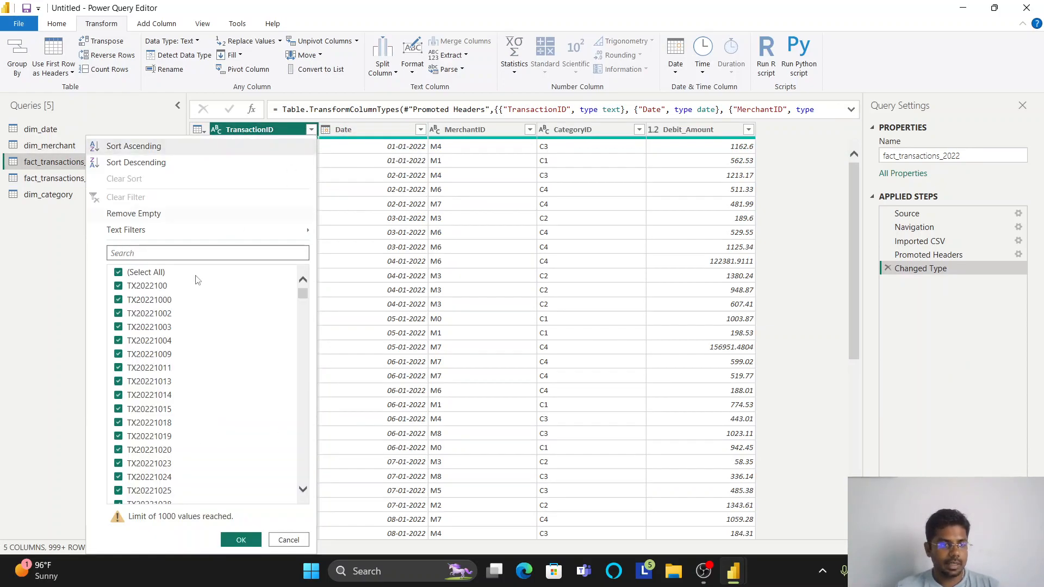
pyautogui.scroll(-2, 169, 329)
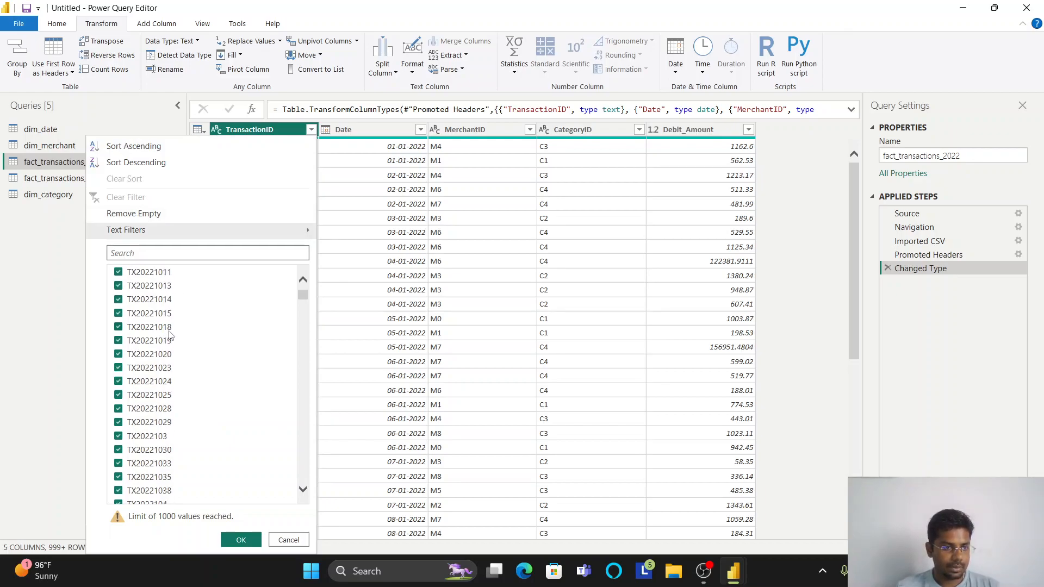
pyautogui.scroll(-4, 169, 359)
pyautogui.scroll(-20, 171, 394)
pyautogui.scroll(-20, 170, 394)
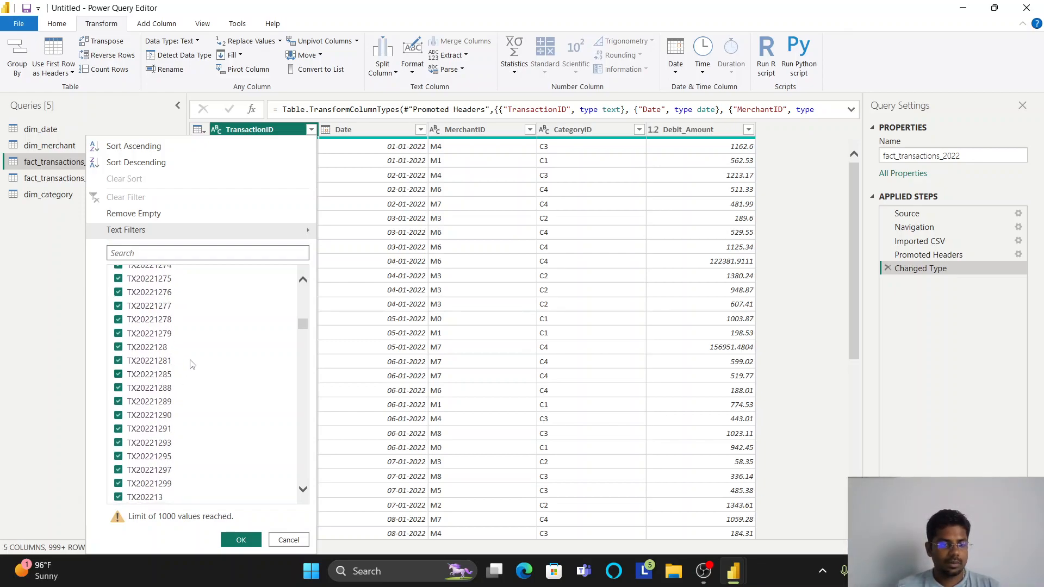
pyautogui.click(346, 133)
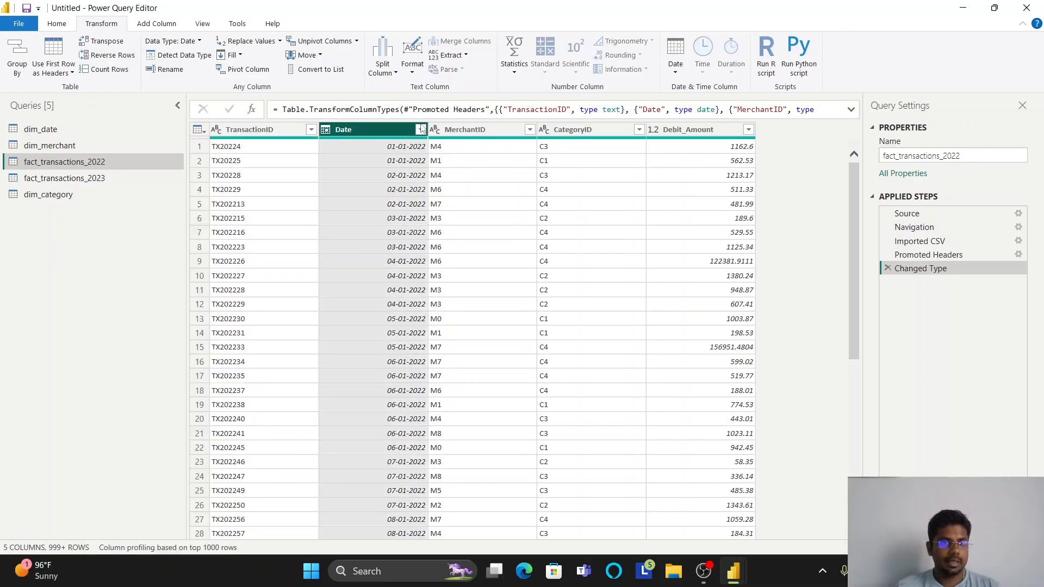
pyautogui.click(420, 129)
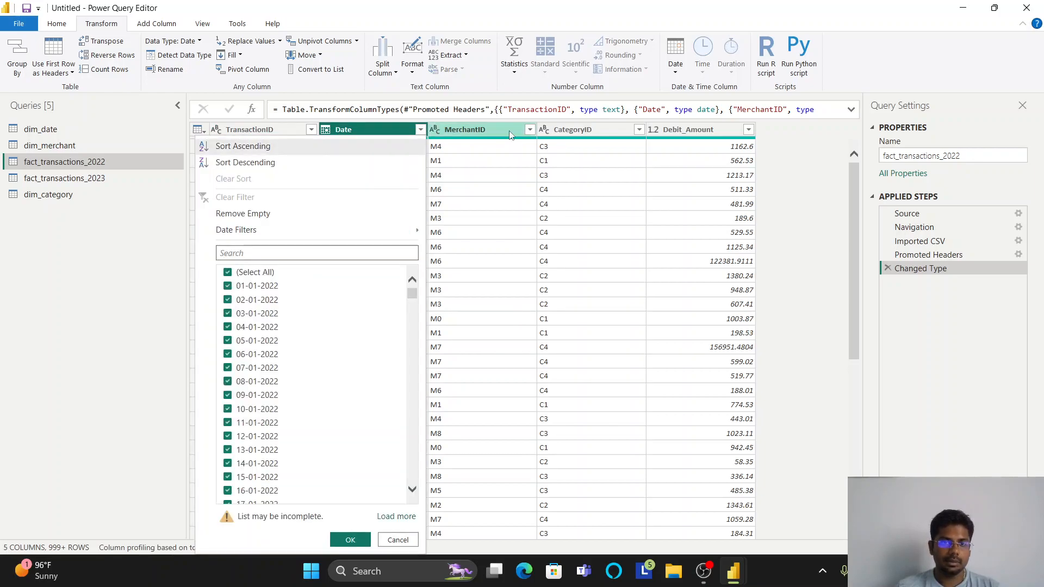
pyautogui.click(529, 129)
pyautogui.click(609, 130)
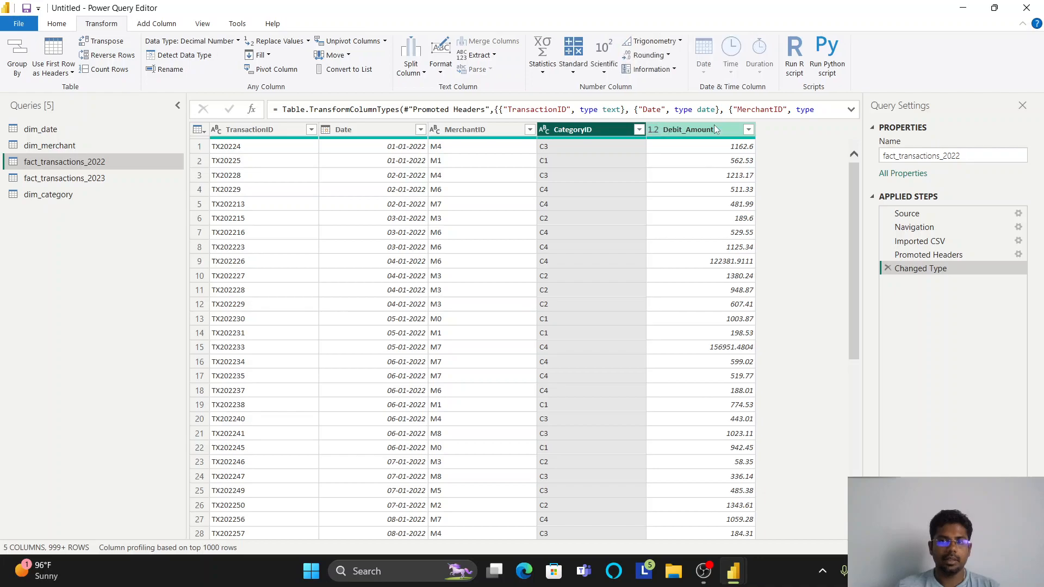
pyautogui.click(714, 129)
pyautogui.click(99, 181)
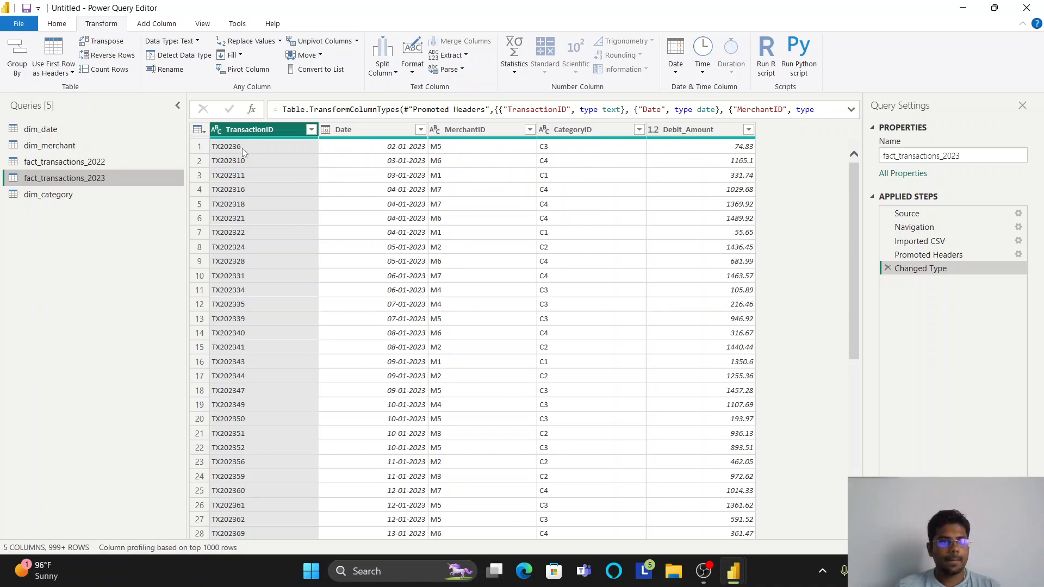
# - Change the Debit_Amount column in fact_transactions_2022 to fixed decimal number, replacing the current type conversion
pyautogui.click(64, 161)
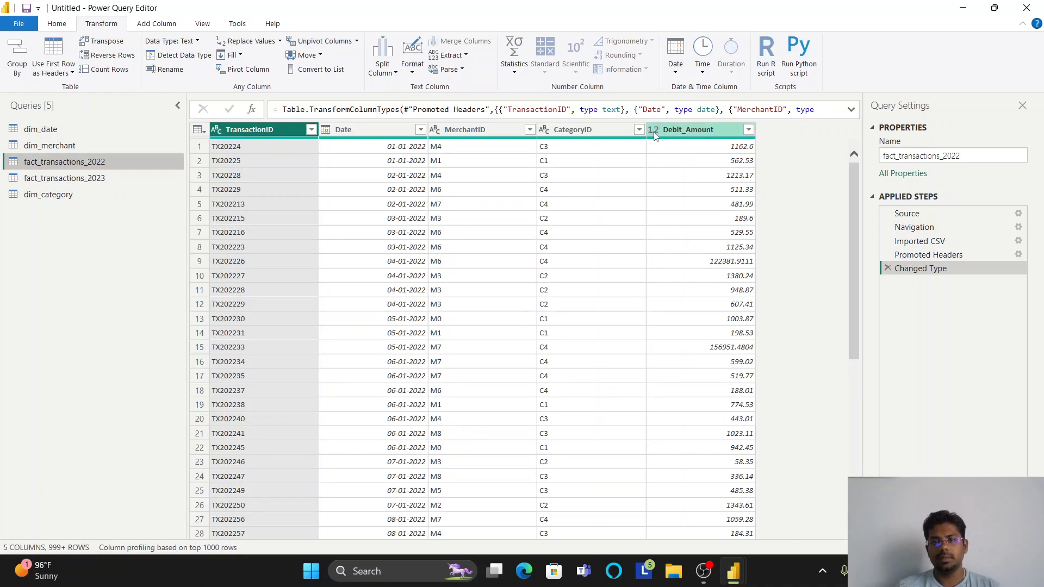
pyautogui.click(655, 136)
pyautogui.click(707, 149)
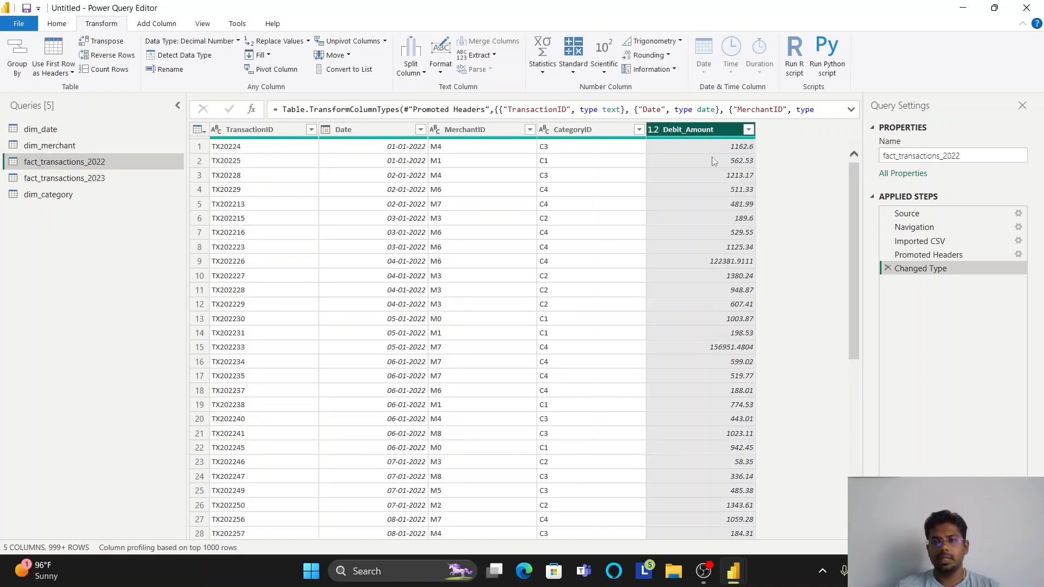
pyautogui.click(557, 314)
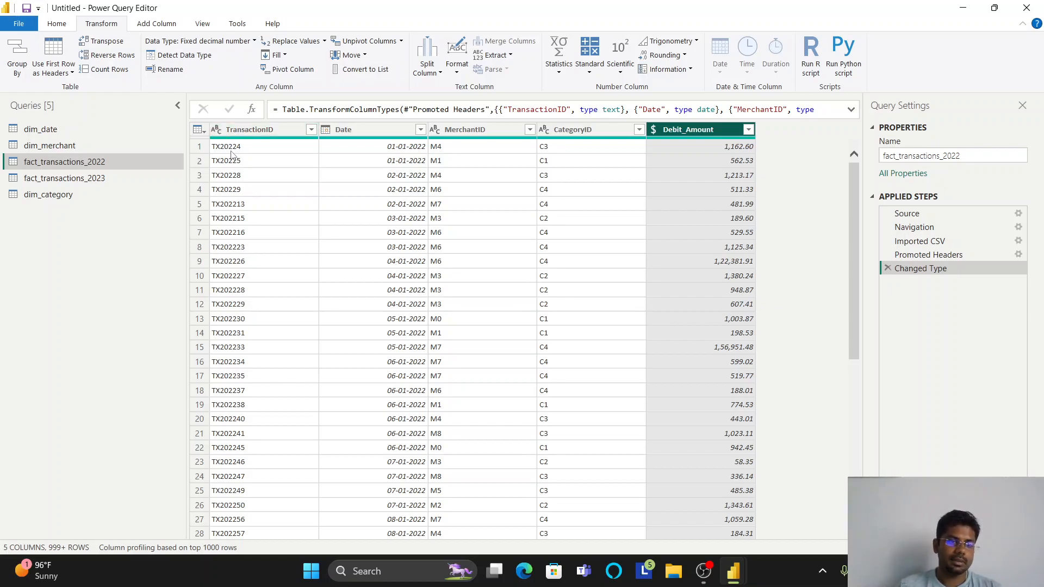
# - Change the Debit_Amount column in fact_transactions_2023 to fixed decimal number, replacing the current type conversion
pyautogui.click(76, 178)
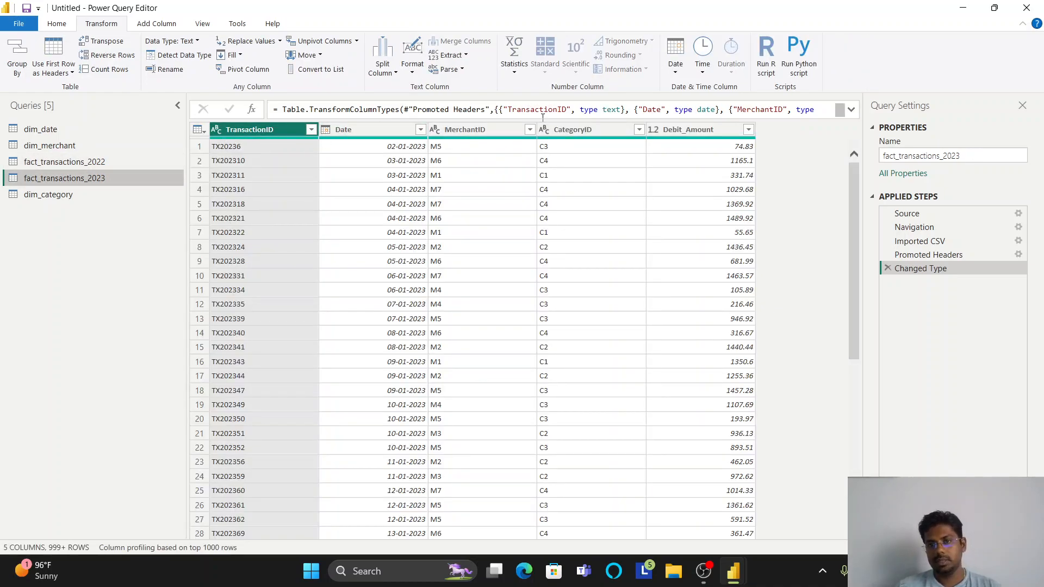
pyautogui.click(651, 130)
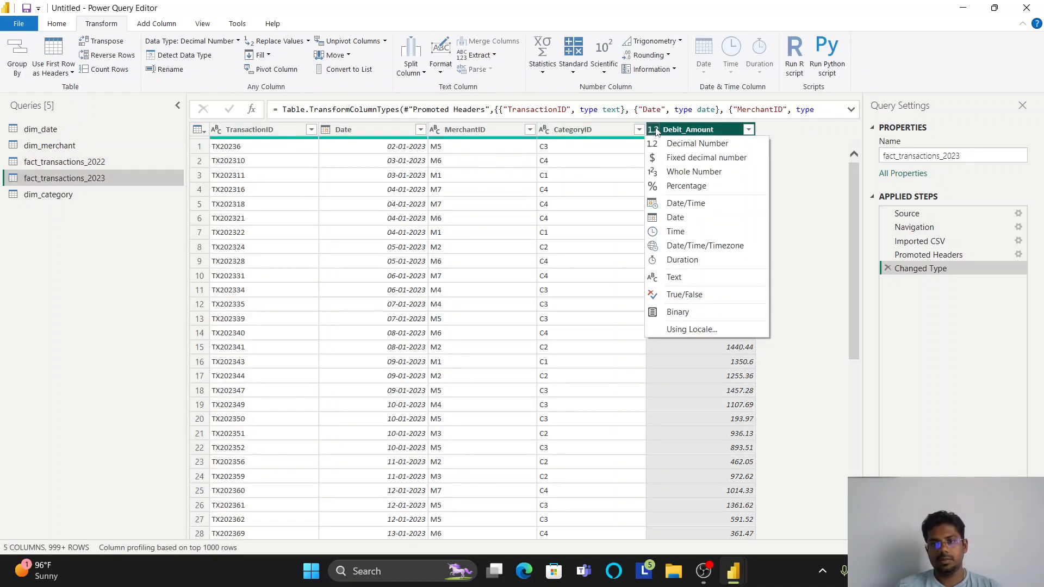
pyautogui.click(684, 161)
pyautogui.click(545, 320)
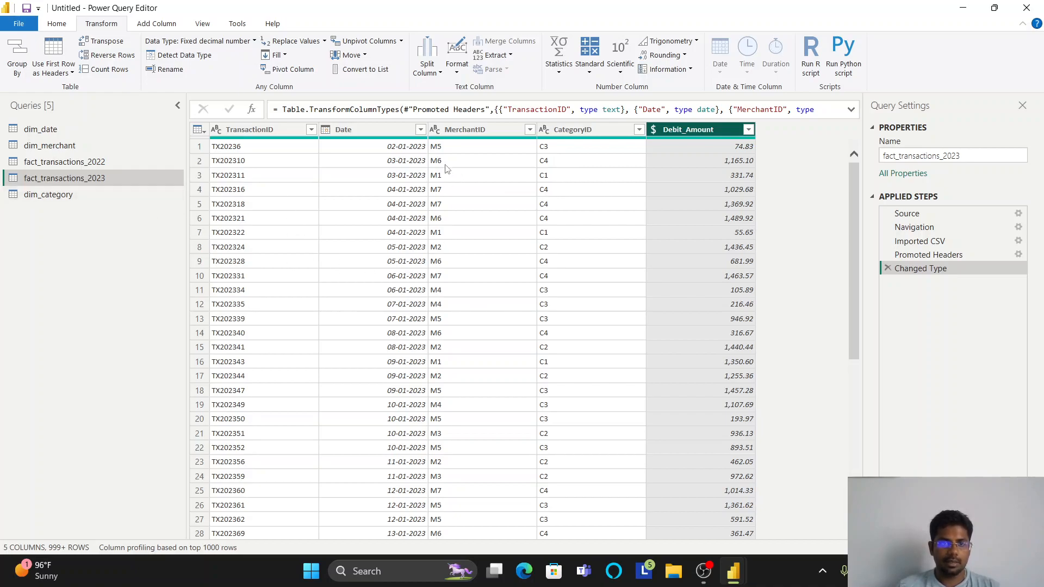
# - Load the contents of pivoted_dim_category.csv into the dim_category query
pyautogui.click(55, 195)
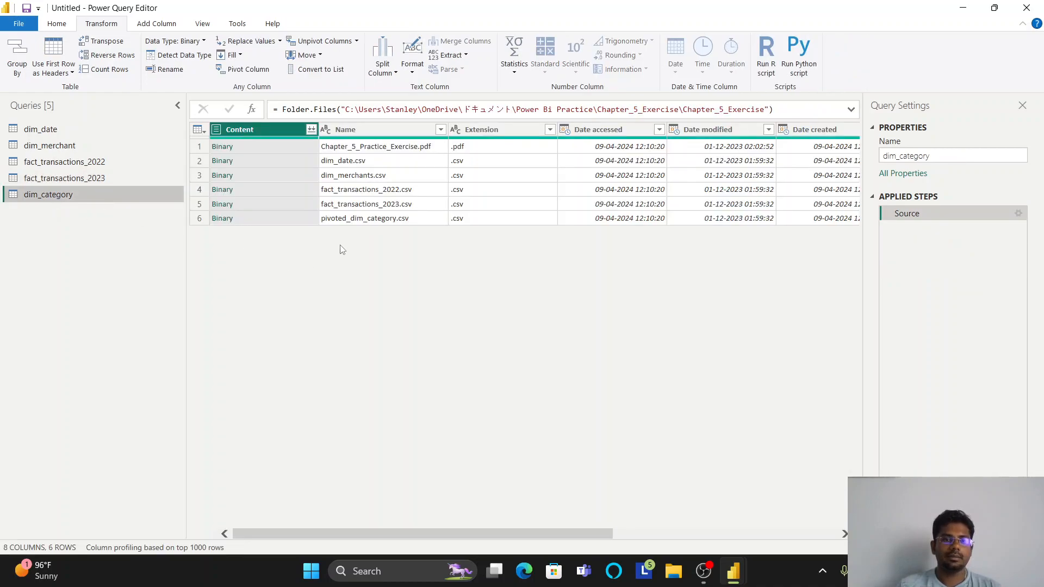
pyautogui.click(221, 218)
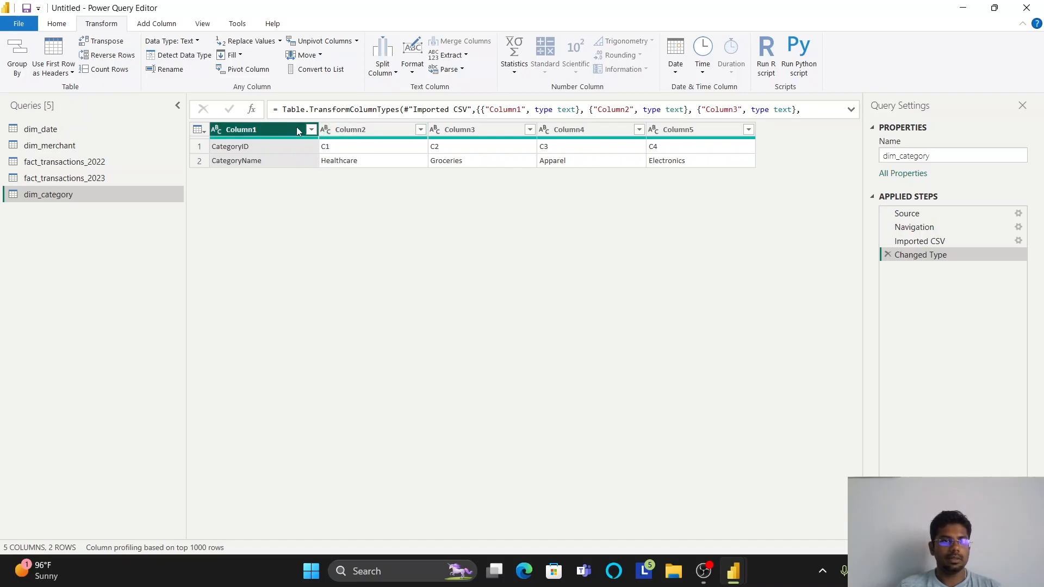
# - Transpose the dim_category table and use its first row as the column headers
pyautogui.click(107, 42)
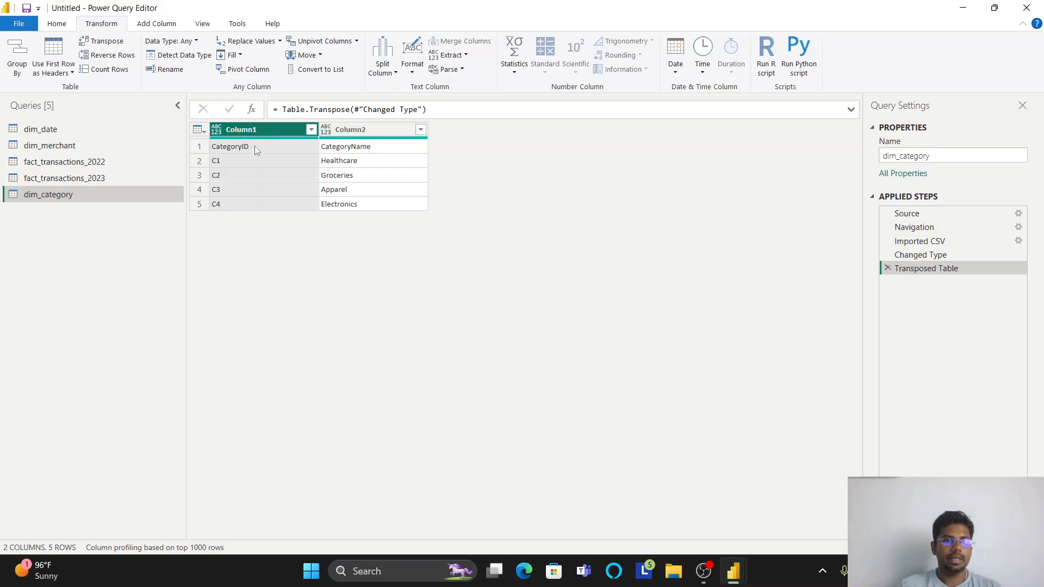
pyautogui.click(199, 130)
pyautogui.click(228, 162)
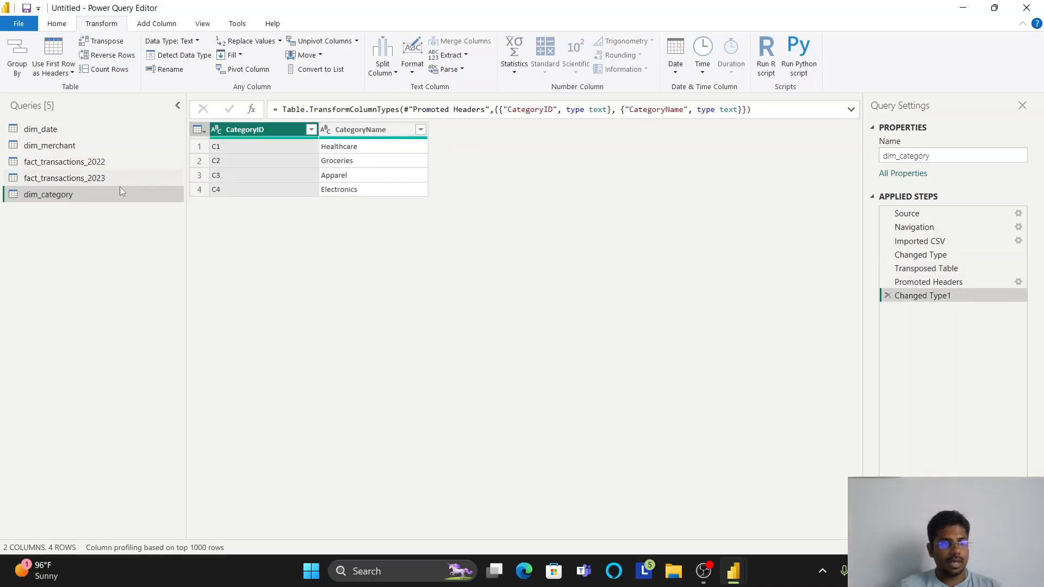
# - Enable column distribution, column profile and column quality in the data preview, leaving the monospaced font off
pyautogui.click(205, 23)
pyautogui.click(199, 46)
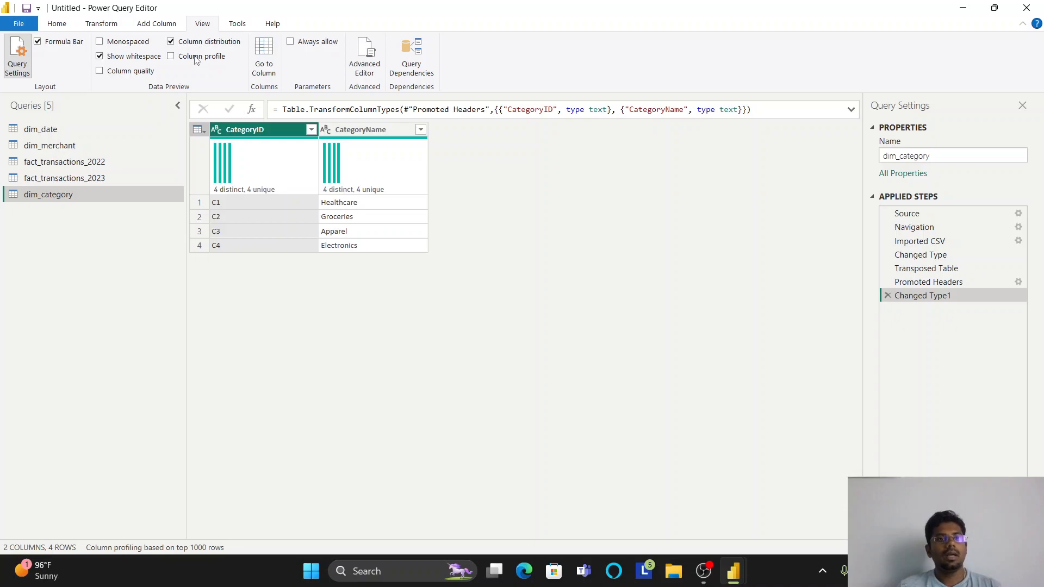
pyautogui.click(193, 60)
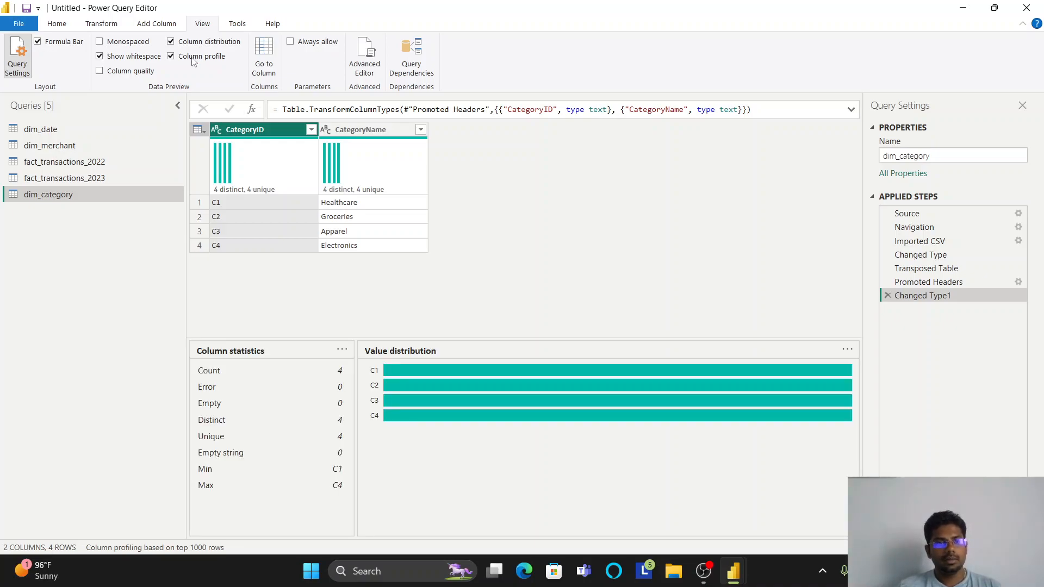
pyautogui.click(131, 72)
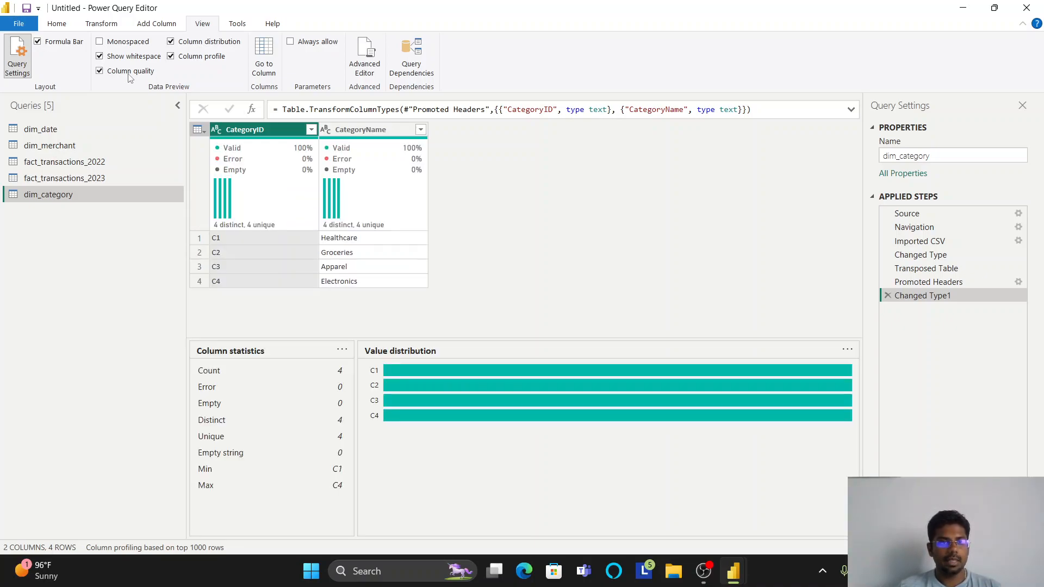
pyautogui.click(122, 42)
pyautogui.click(120, 42)
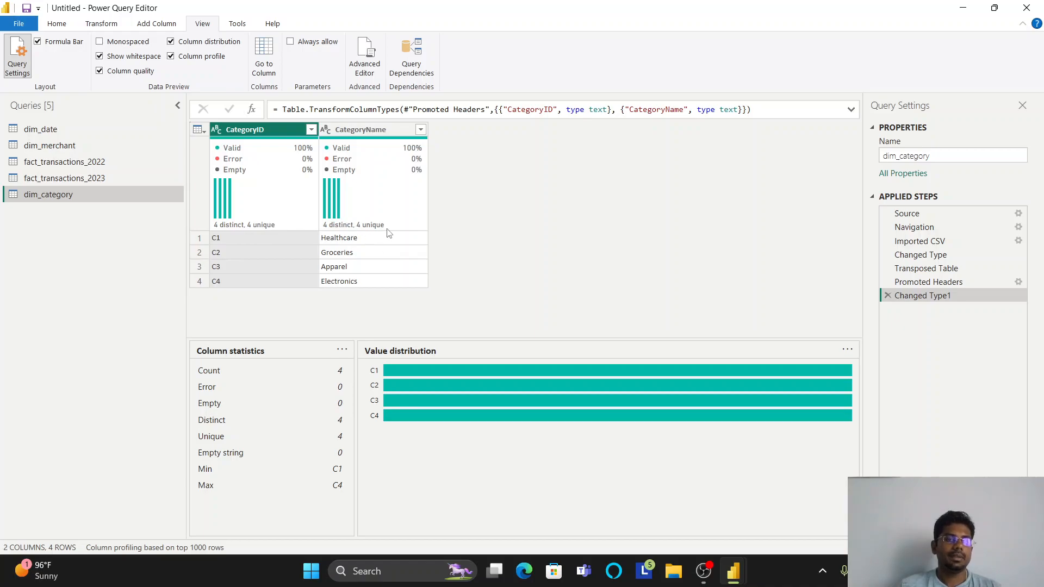
# - Examine the distinct and unique value statistics of the fact_transactions_2023 columns, and open fact_transactions_2022 for the same check
pyautogui.click(92, 179)
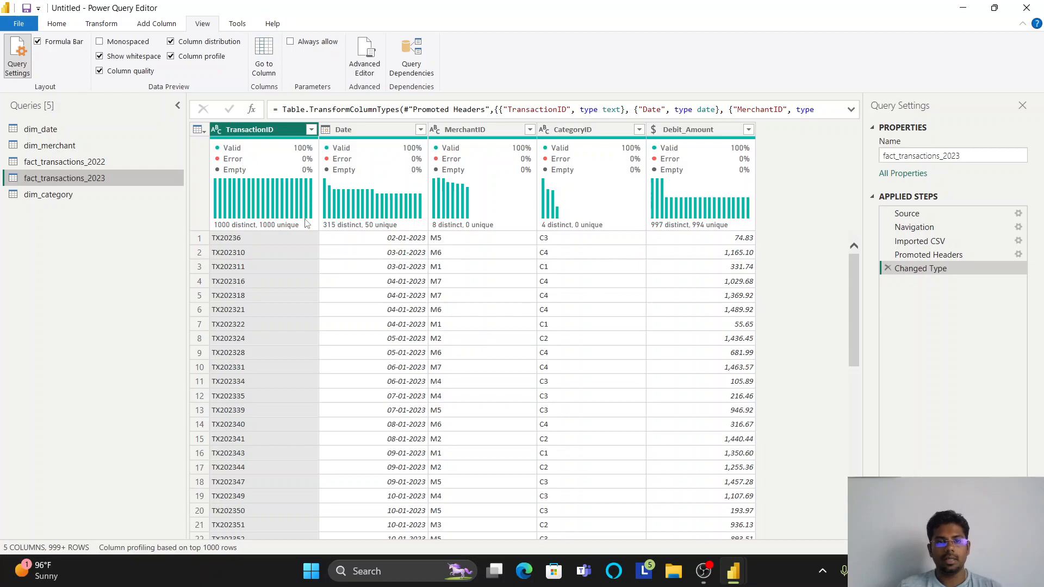
pyautogui.moveTo(259, 232)
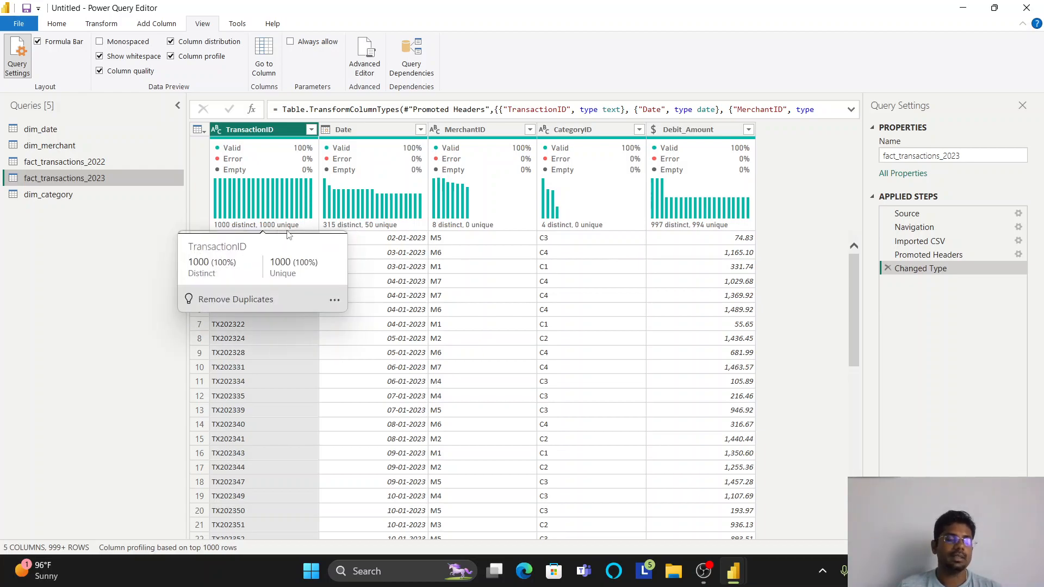
pyautogui.moveTo(346, 233)
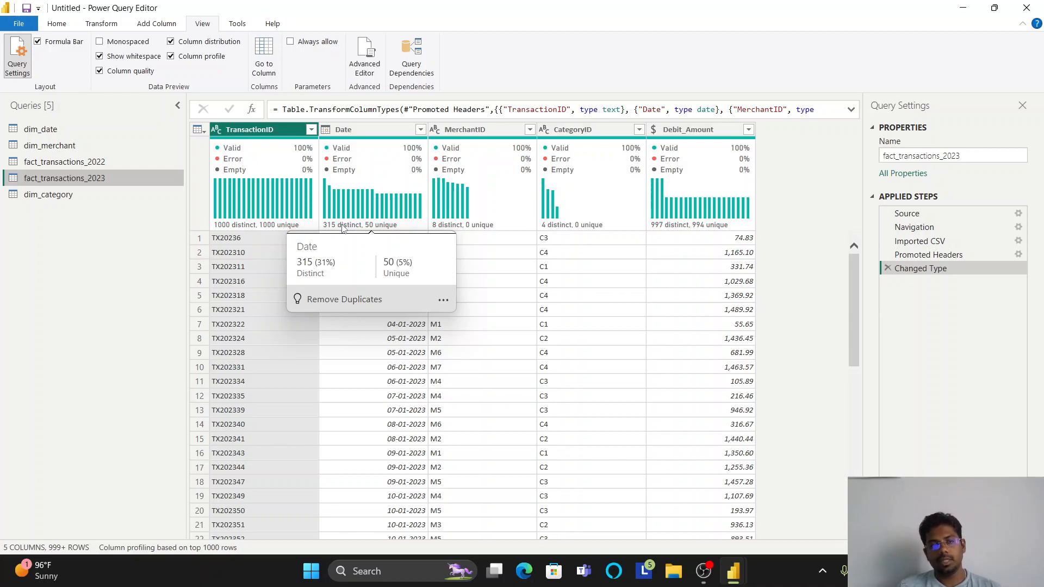
pyautogui.moveTo(465, 229)
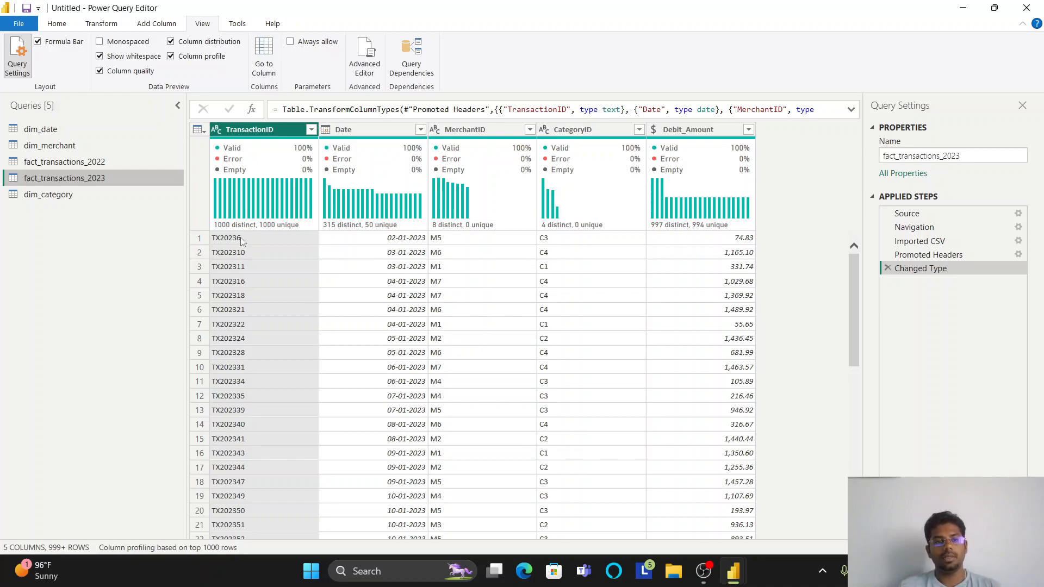
pyautogui.moveTo(243, 234)
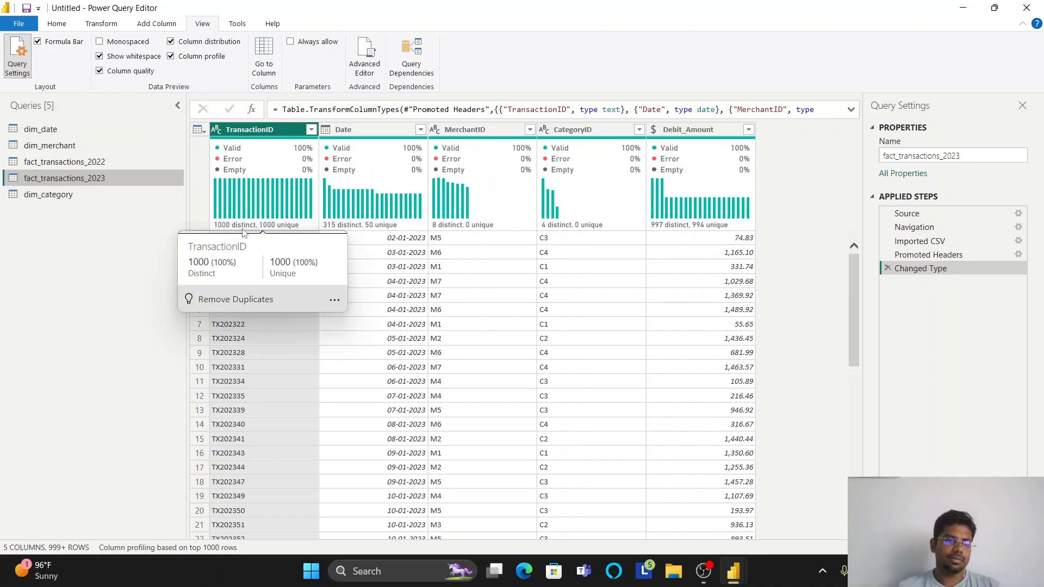
pyautogui.click(113, 160)
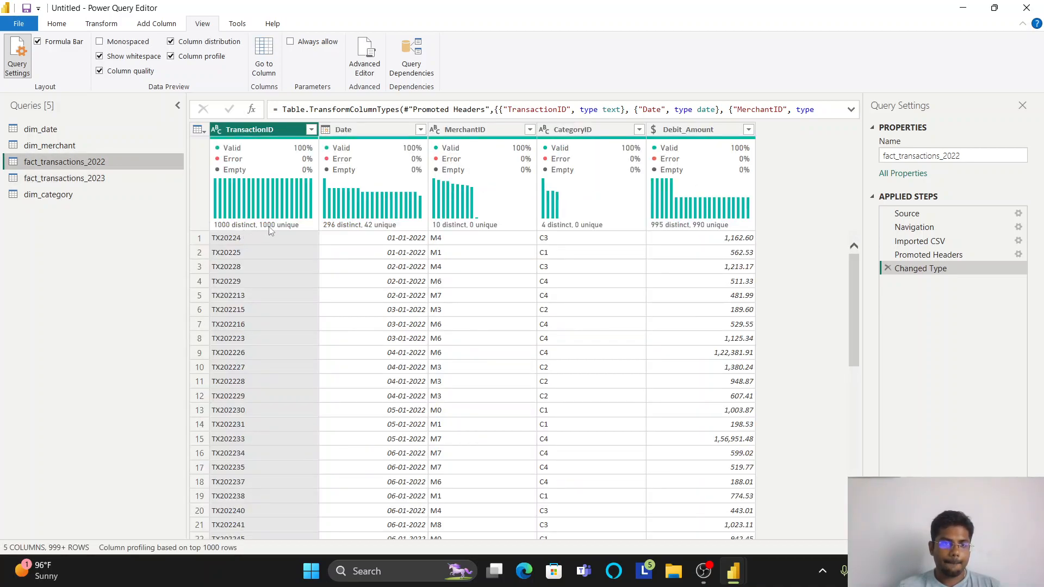
# - Examine the distinct and unique value statistics of the fact_transactions_2022, dim_merchant and dim_date columns
pyautogui.moveTo(425, 181)
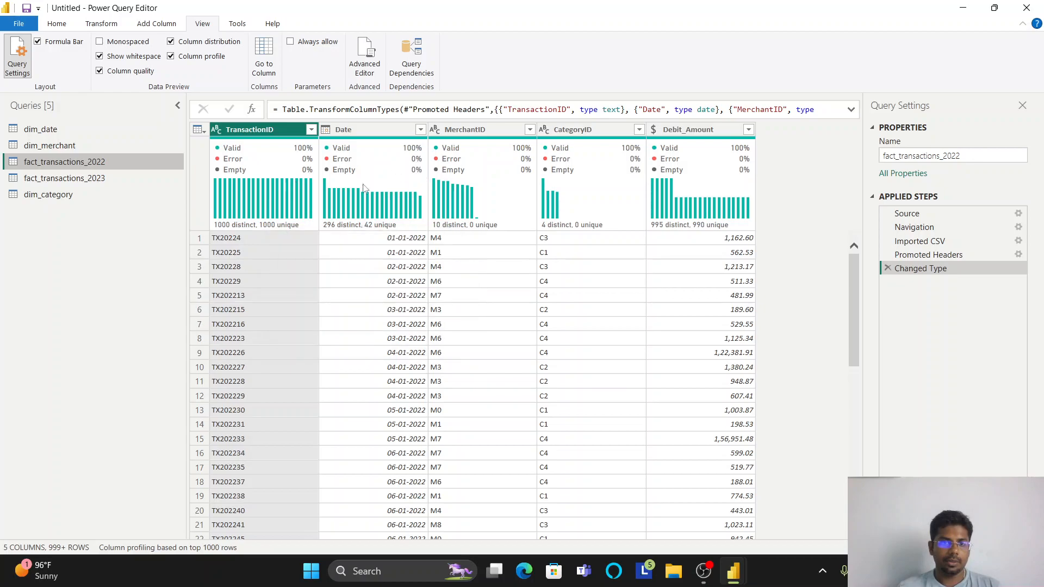
pyautogui.click(92, 146)
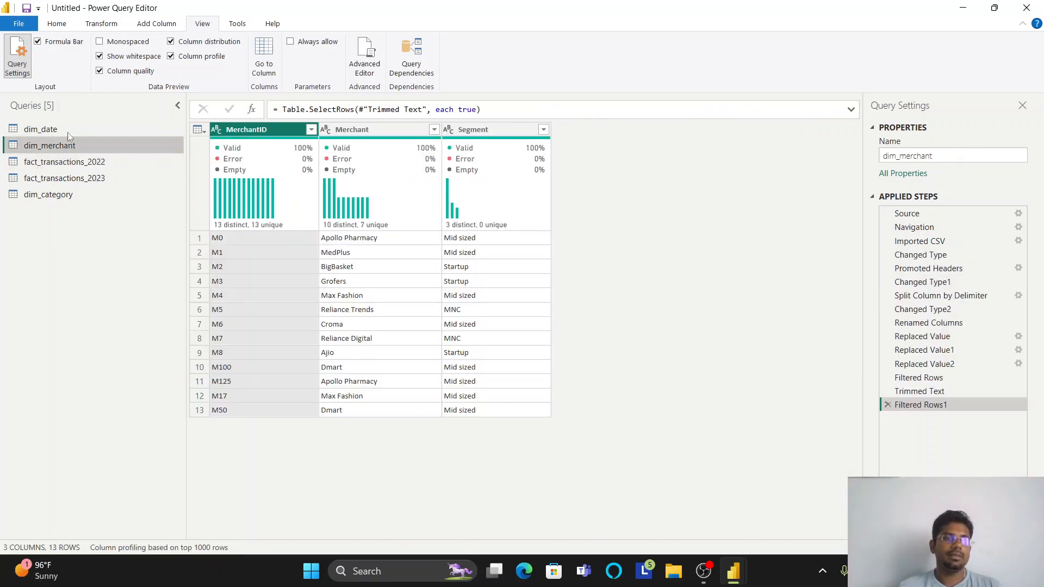
pyautogui.click(53, 128)
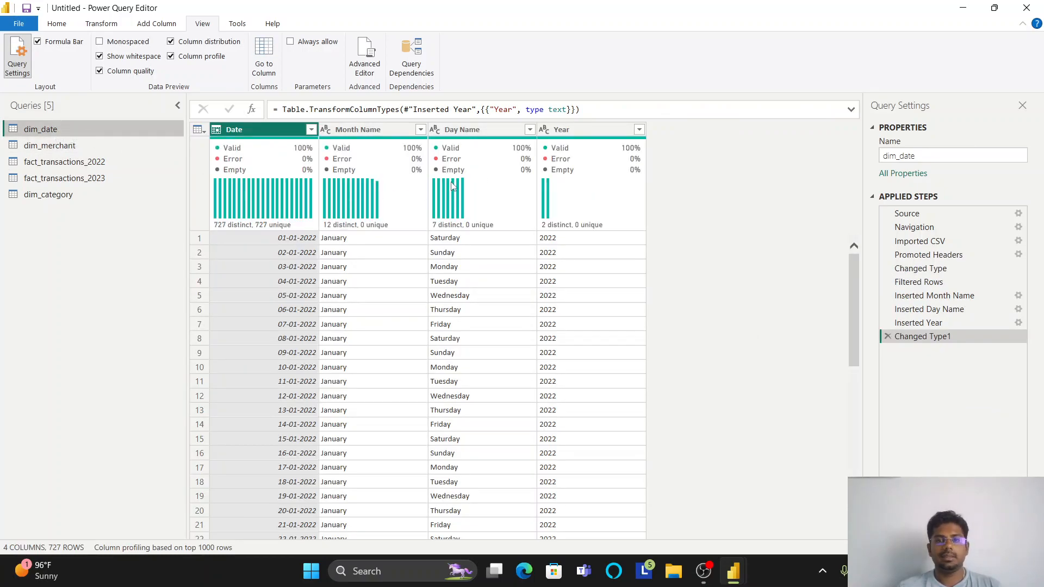
pyautogui.moveTo(529, 175)
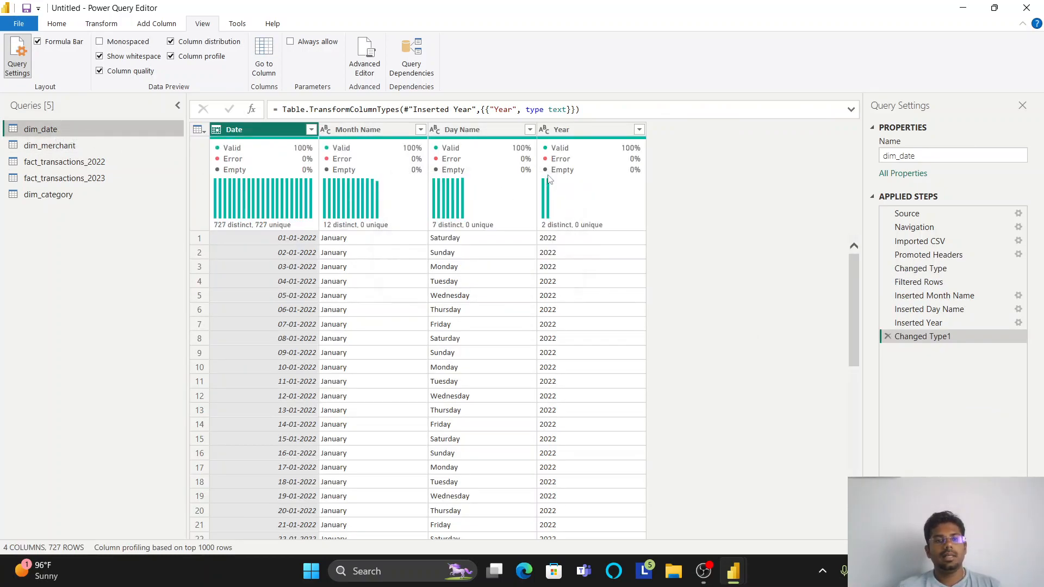
pyautogui.moveTo(637, 191)
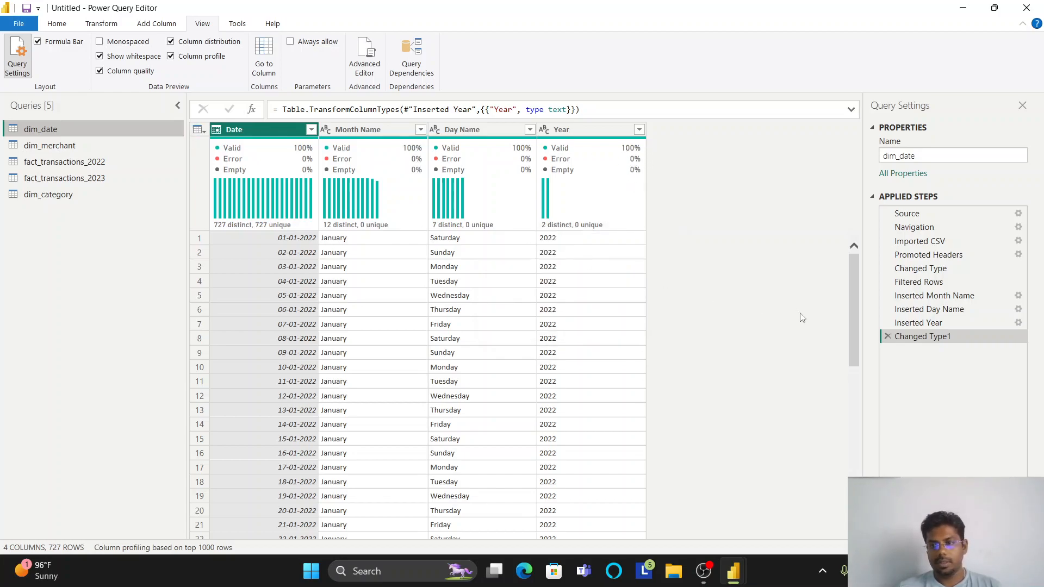
# - Rename the last applied step of the dim_date query as "Changed Date Data type to Text"
pyautogui.rightClick(941, 324)
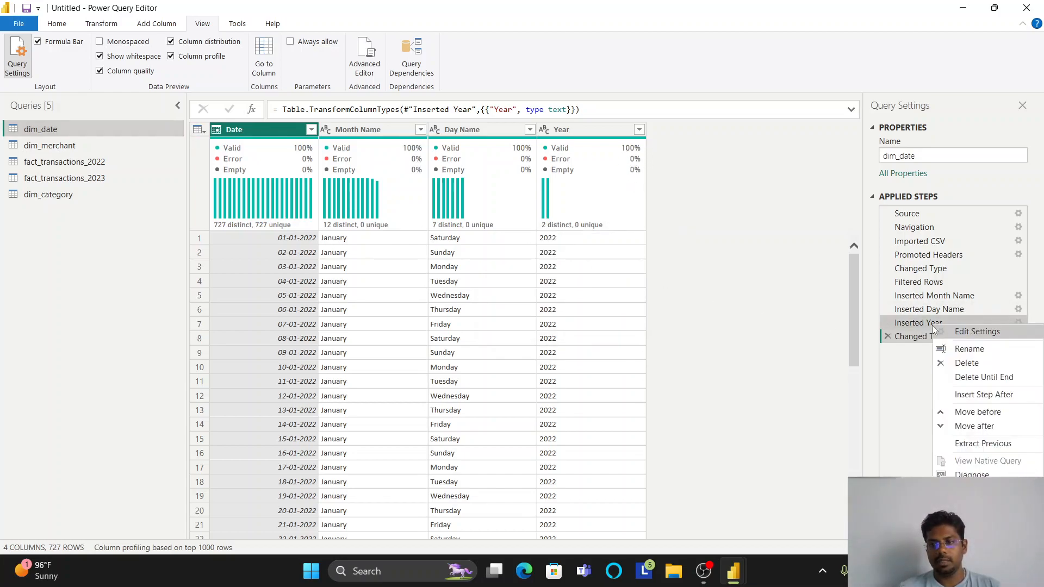
pyautogui.click(907, 341)
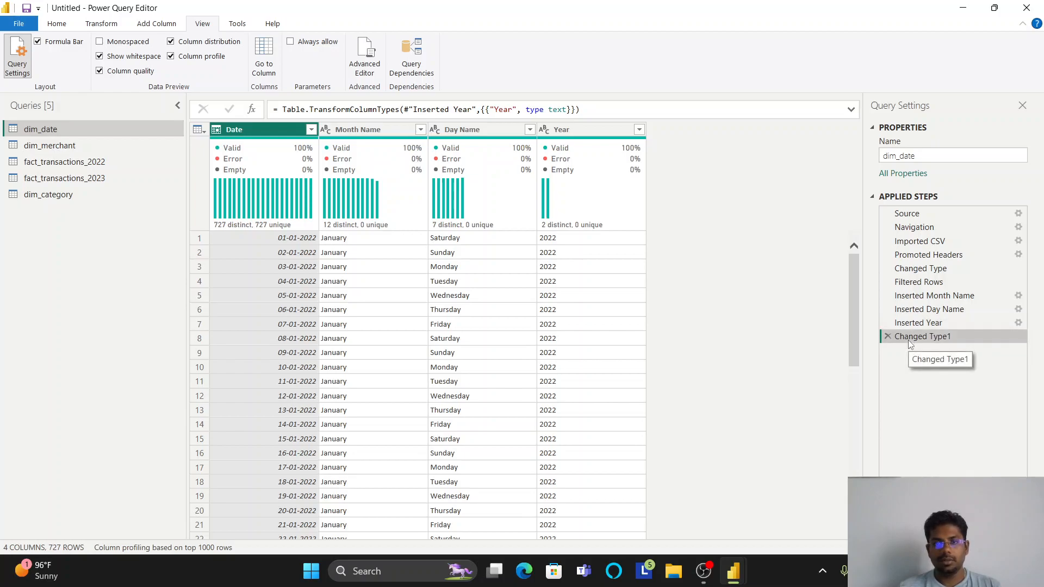
pyautogui.rightClick(930, 337)
pyautogui.click(973, 364)
pyautogui.write('Changed Date Data type t')
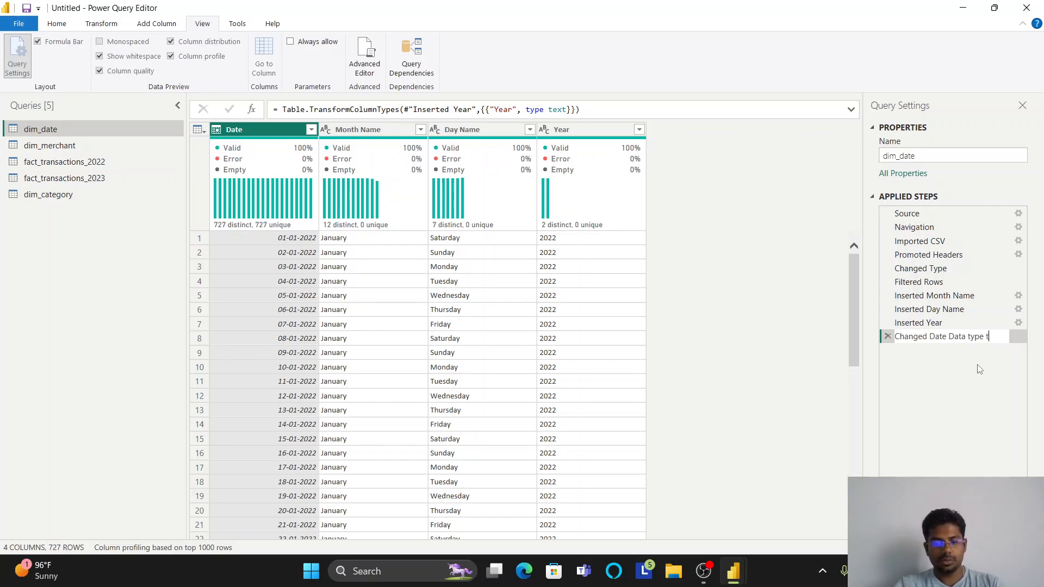
pyautogui.write('o Text')
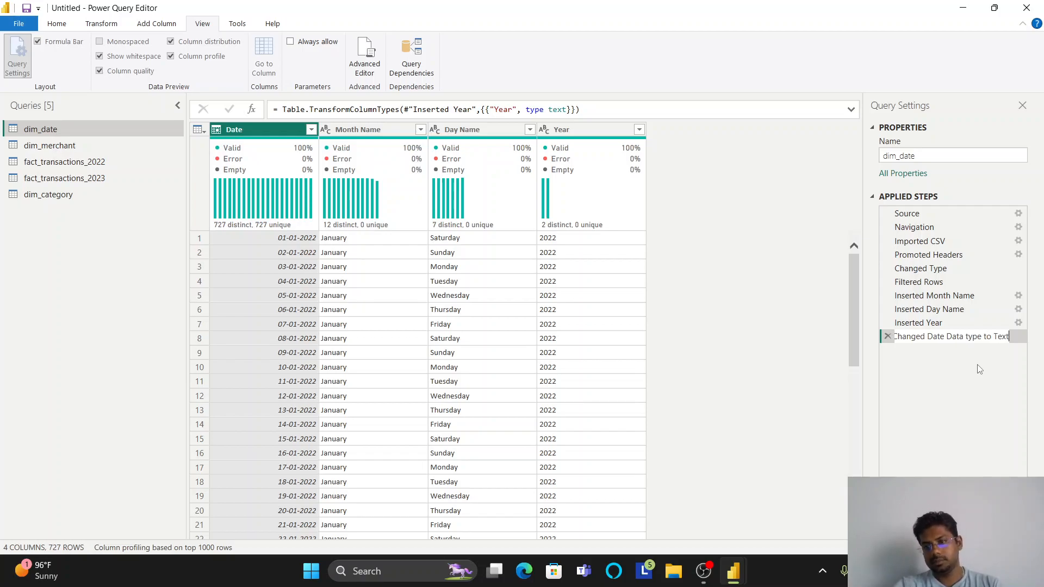
pyautogui.press('Return')
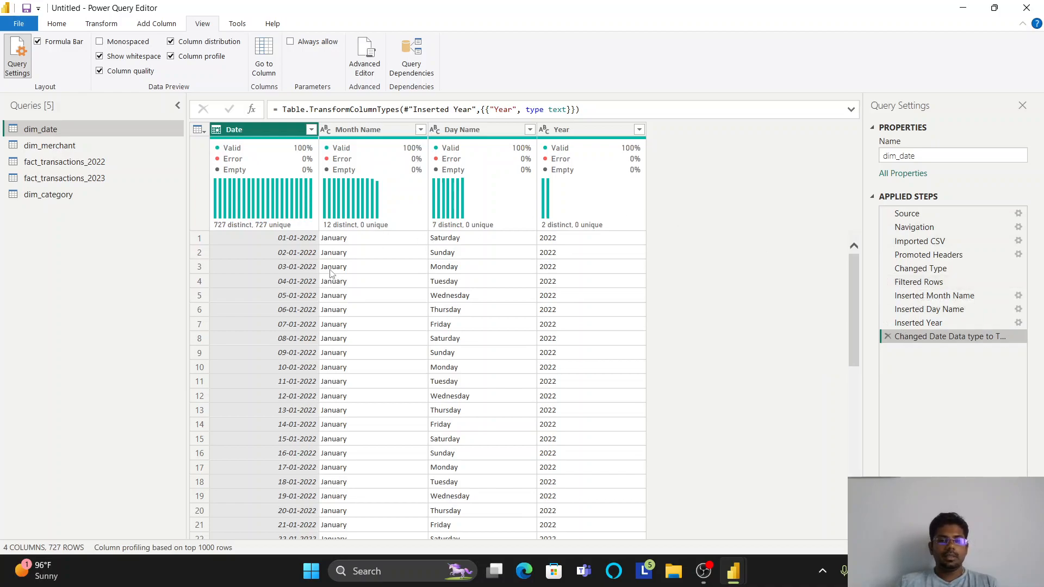
# - Open the dim_category query and turn off column distribution, column profile, whitespace display and column quality in the data preview
pyautogui.click(71, 146)
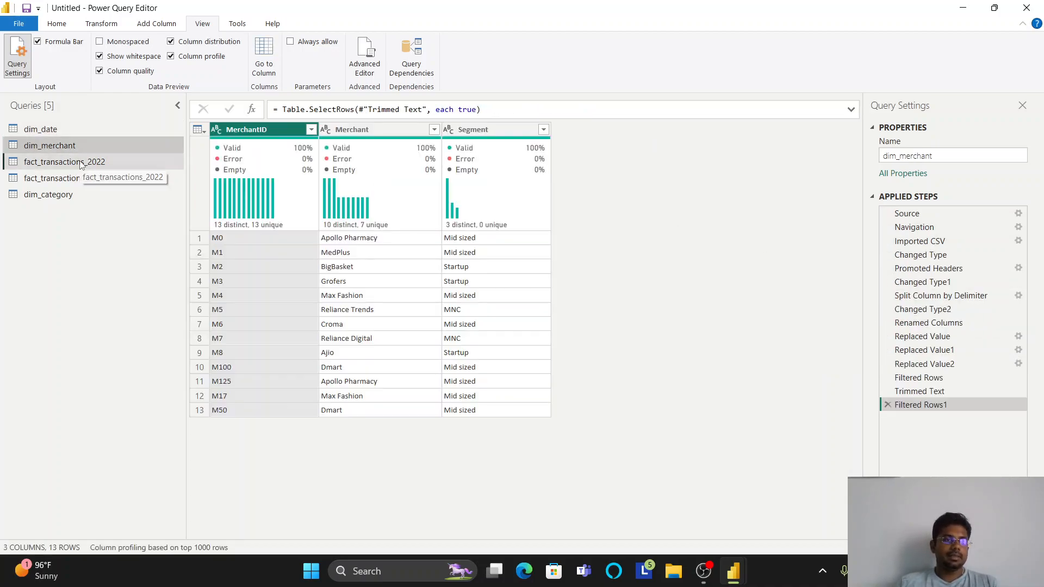
pyautogui.click(80, 163)
pyautogui.click(64, 197)
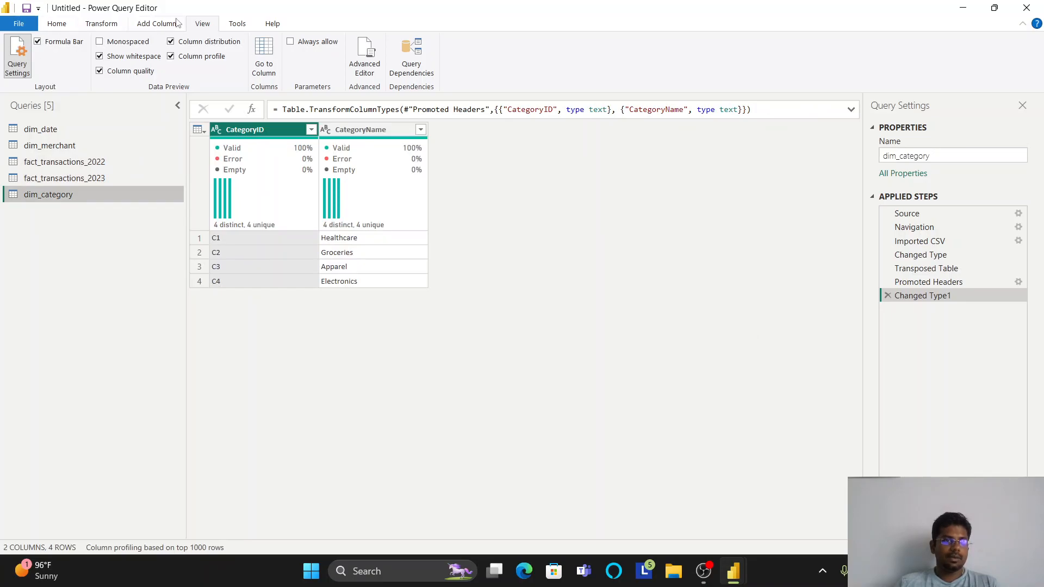
pyautogui.click(182, 44)
pyautogui.click(185, 56)
pyautogui.click(129, 57)
pyautogui.click(130, 72)
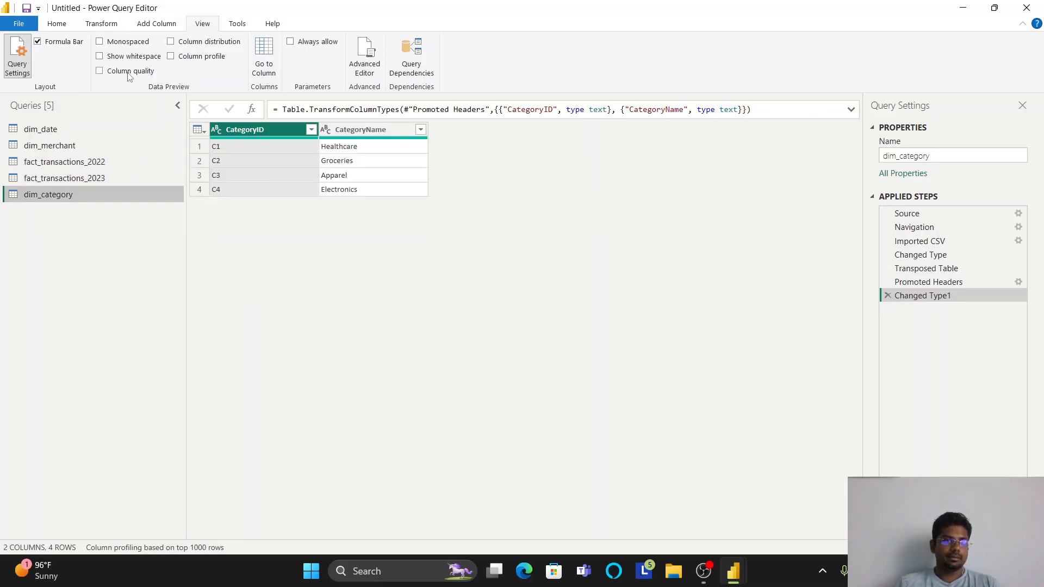
# - Close the query editor and apply the pending query changes to the report
pyautogui.click(160, 25)
pyautogui.click(119, 26)
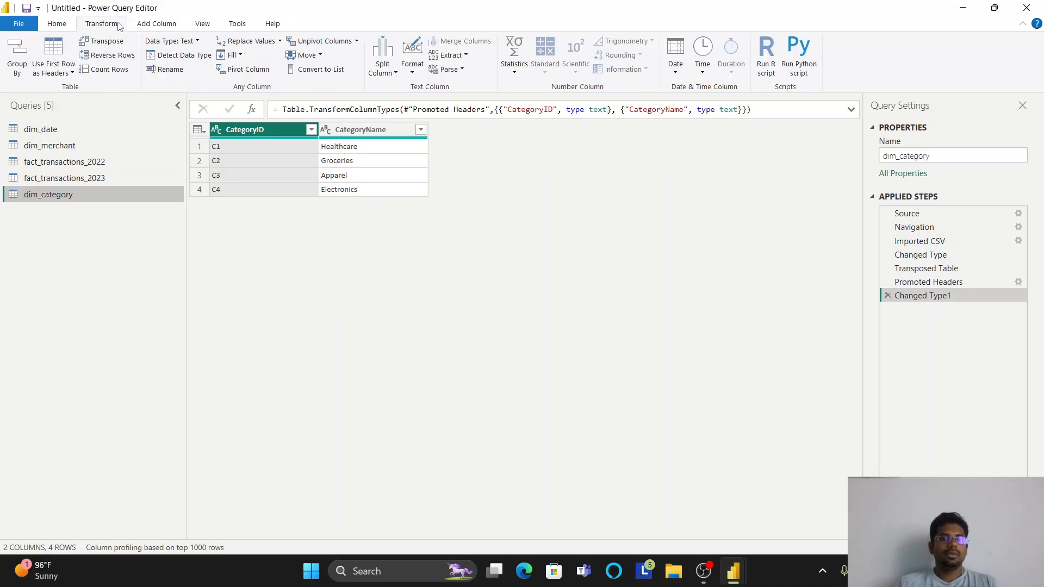
pyautogui.click(57, 24)
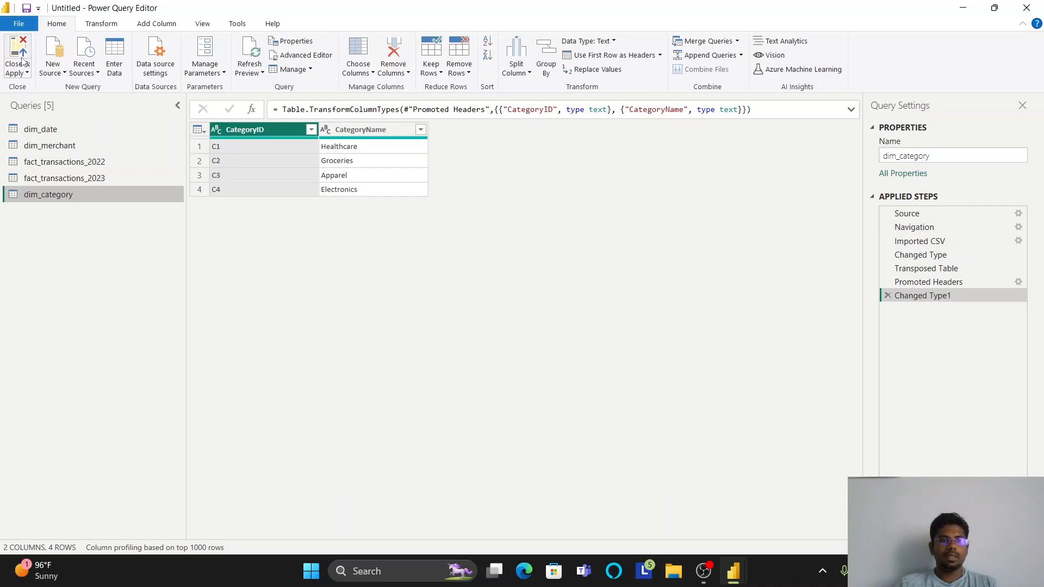
pyautogui.click(22, 60)
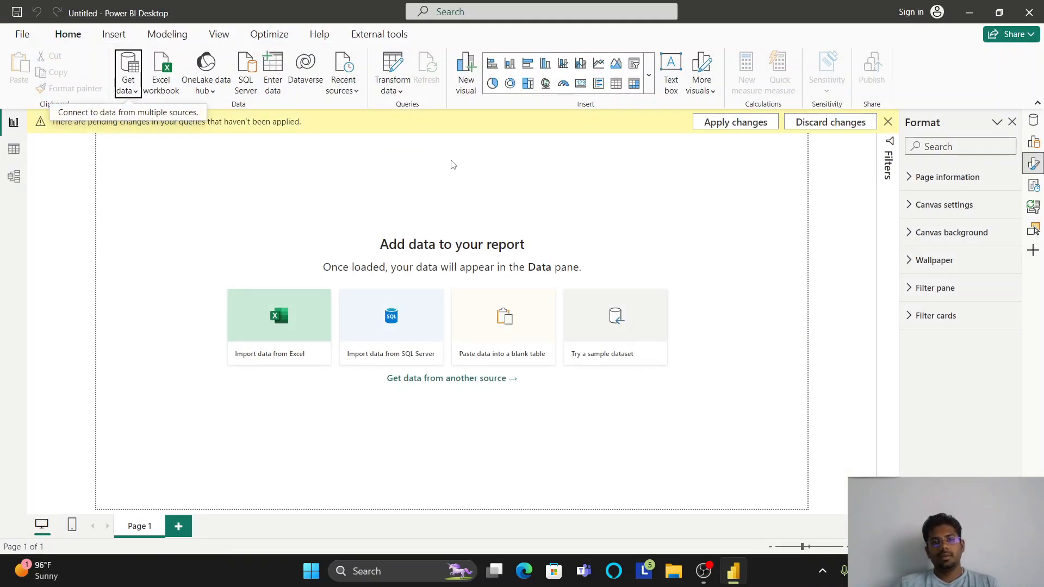